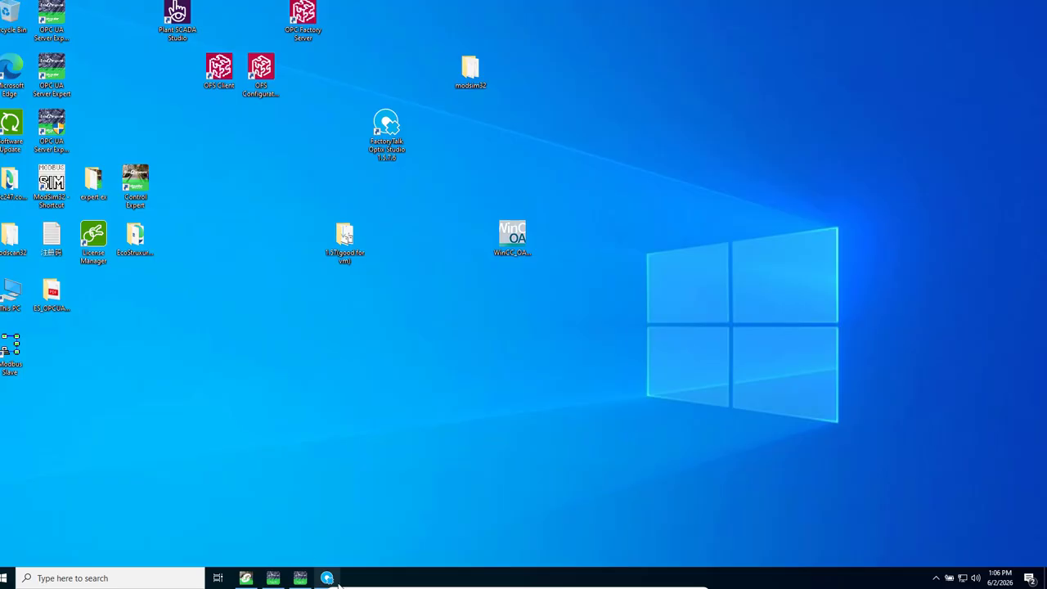
# Step: Switch to FactoryTalk Optix Studio and add two new panels to the project's UI folder
pyautogui.moveTo(328, 580)
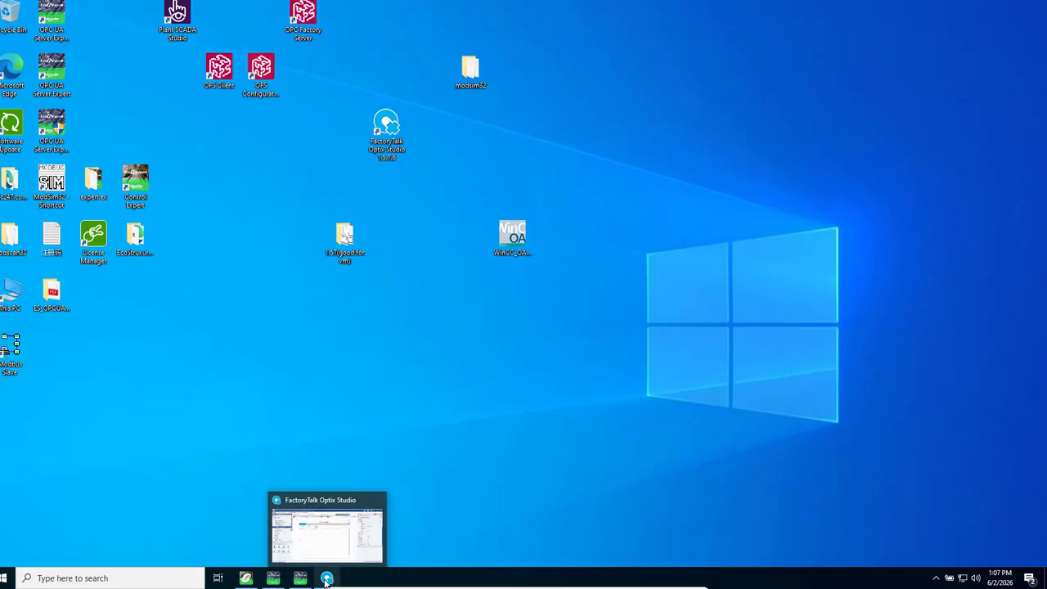
pyautogui.click(327, 578)
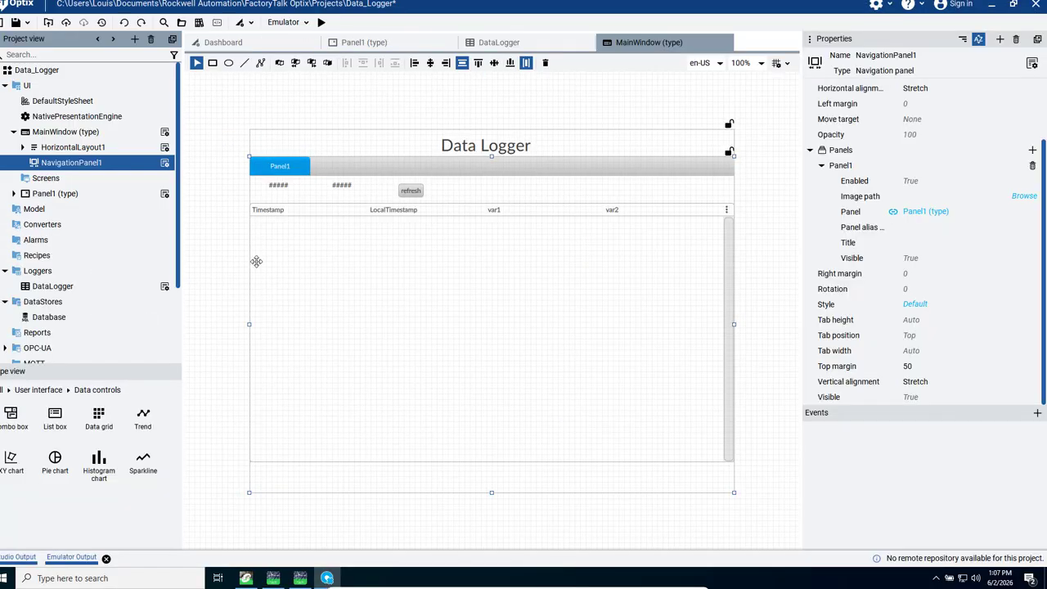
pyautogui.rightClick(21, 88)
pyautogui.moveTo(78, 95)
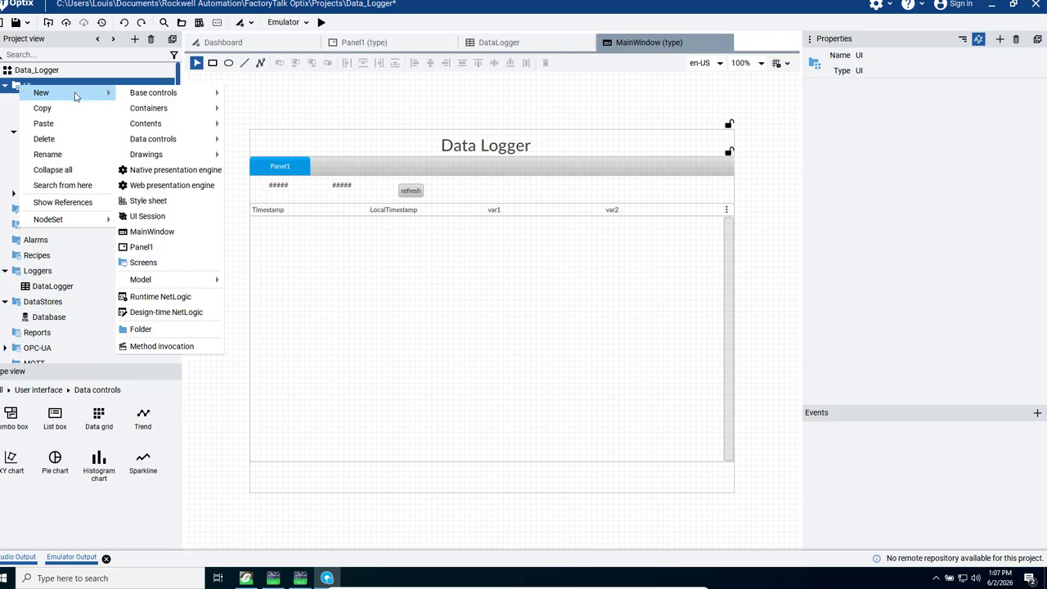
pyautogui.moveTo(150, 96)
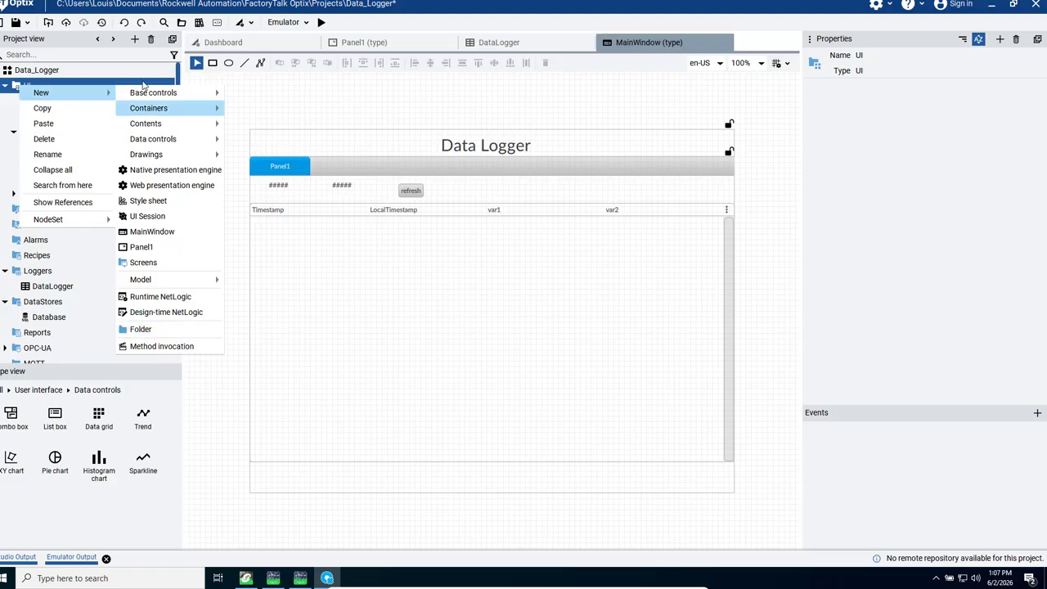
pyautogui.moveTo(160, 115)
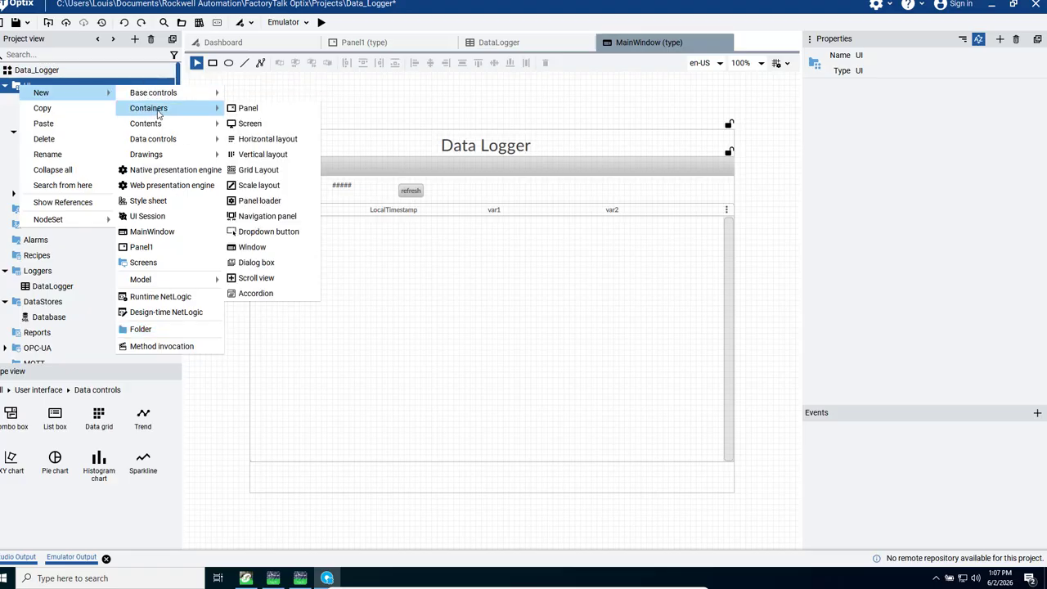
pyautogui.click(258, 110)
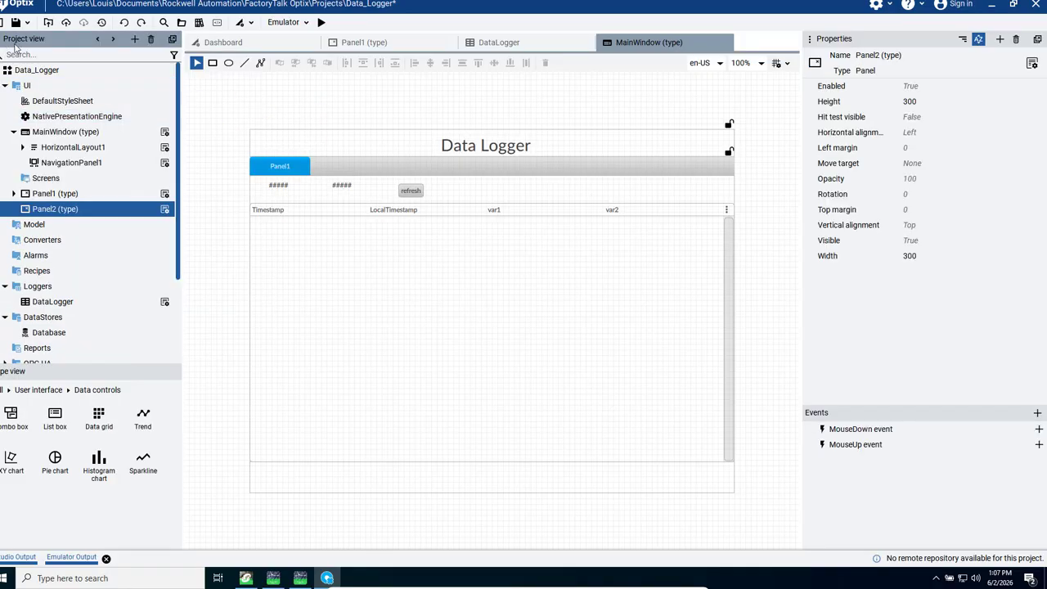
pyautogui.rightClick(26, 89)
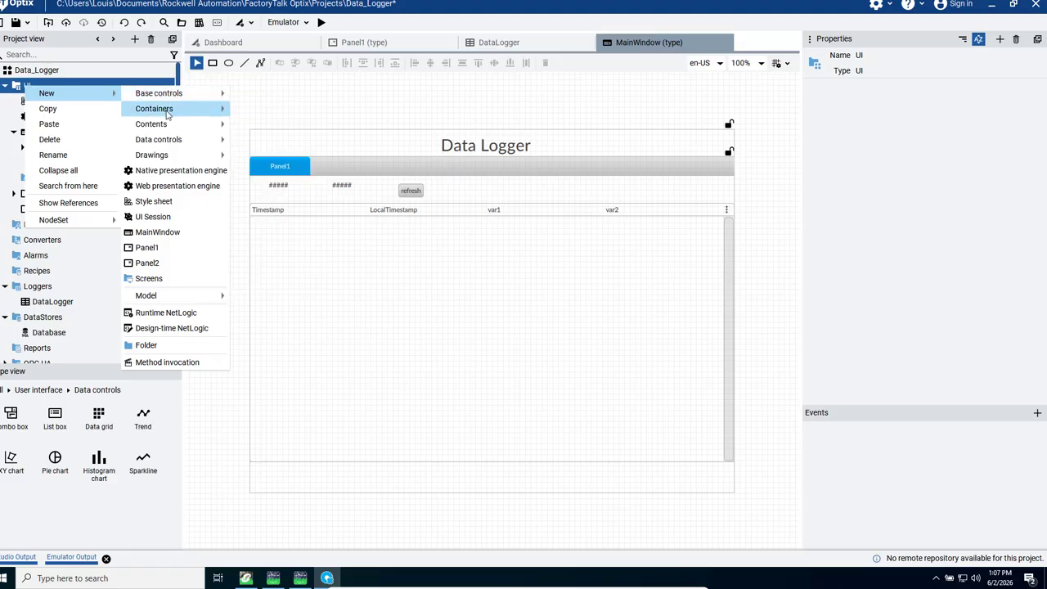
pyautogui.moveTo(226, 108)
pyautogui.click(256, 112)
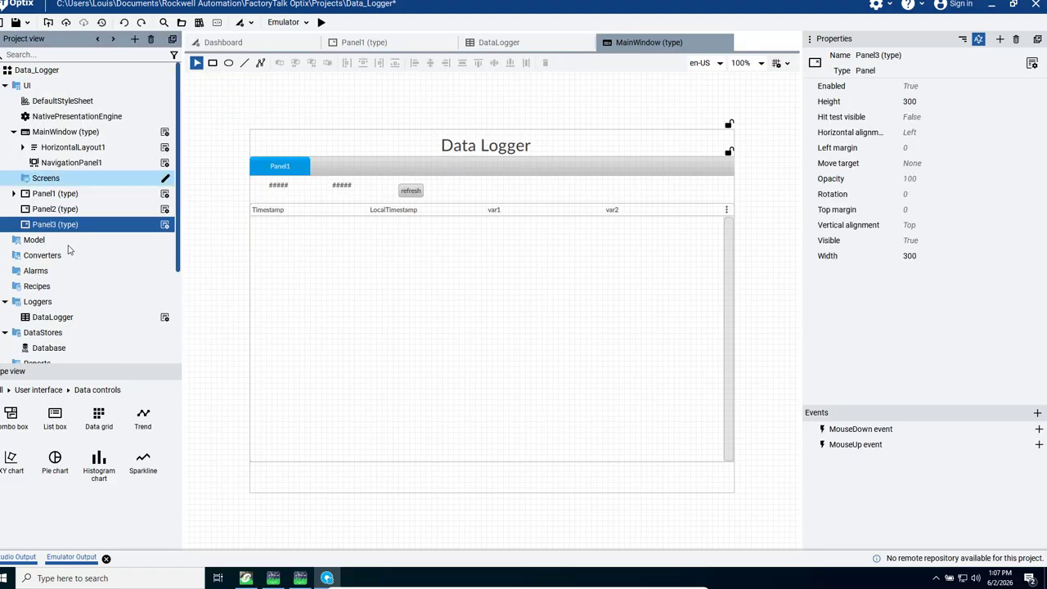
# Step: Rename the Panel2 panel type as real_time_trend
pyautogui.click(51, 215)
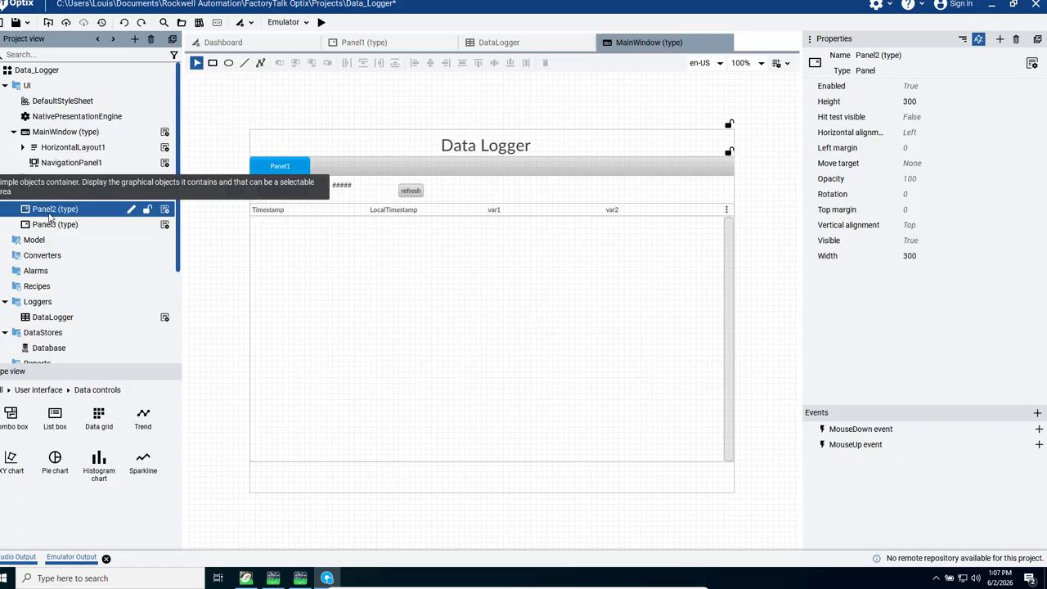
pyautogui.click(135, 213)
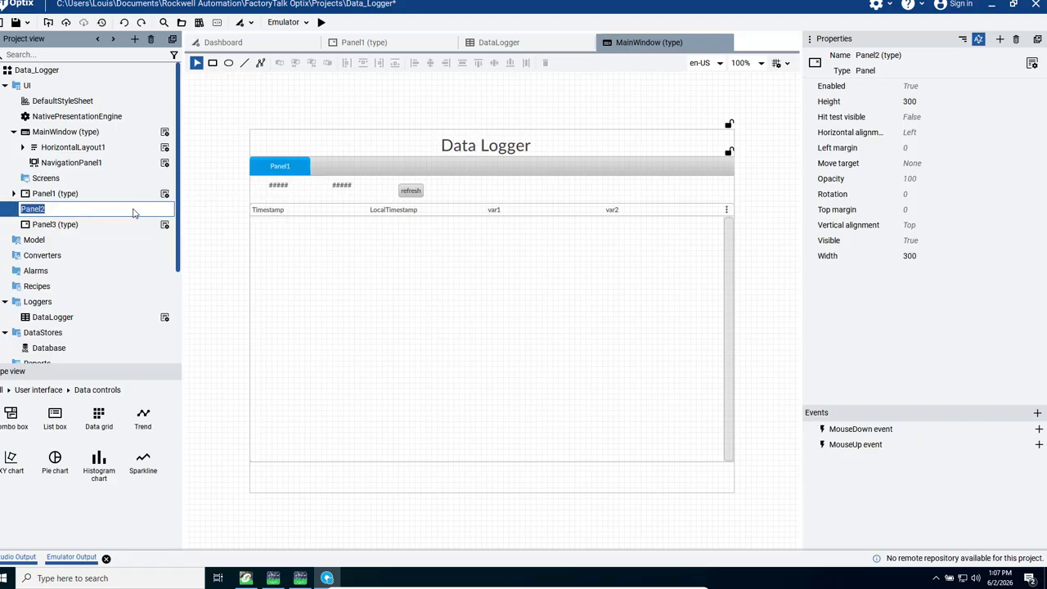
pyautogui.write('real_time_trend')
pyautogui.press('Return')
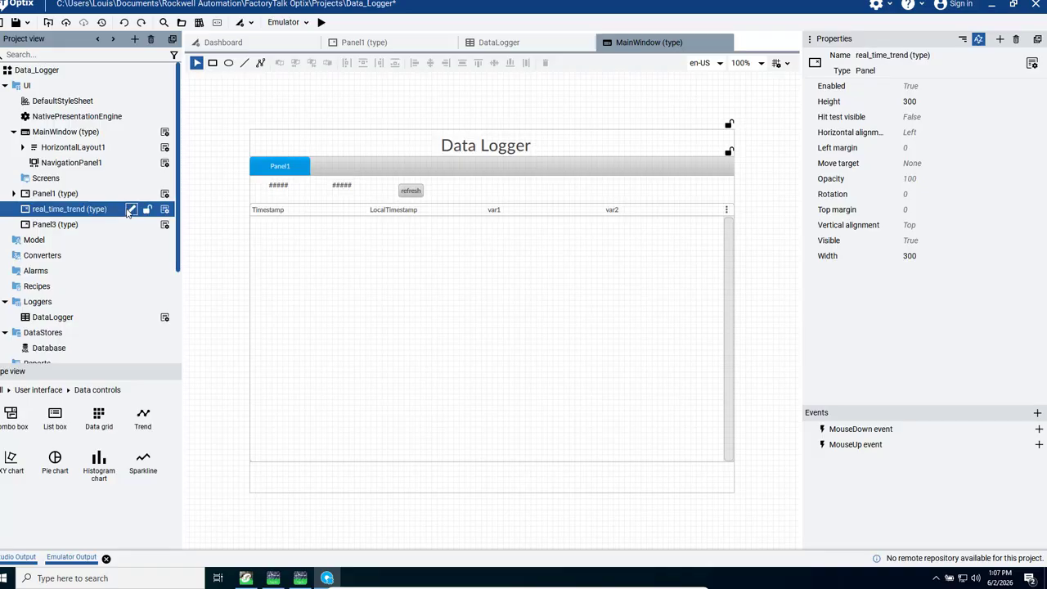
# Step: Rename the Panel3 panel type as historical_trend
pyautogui.click(54, 226)
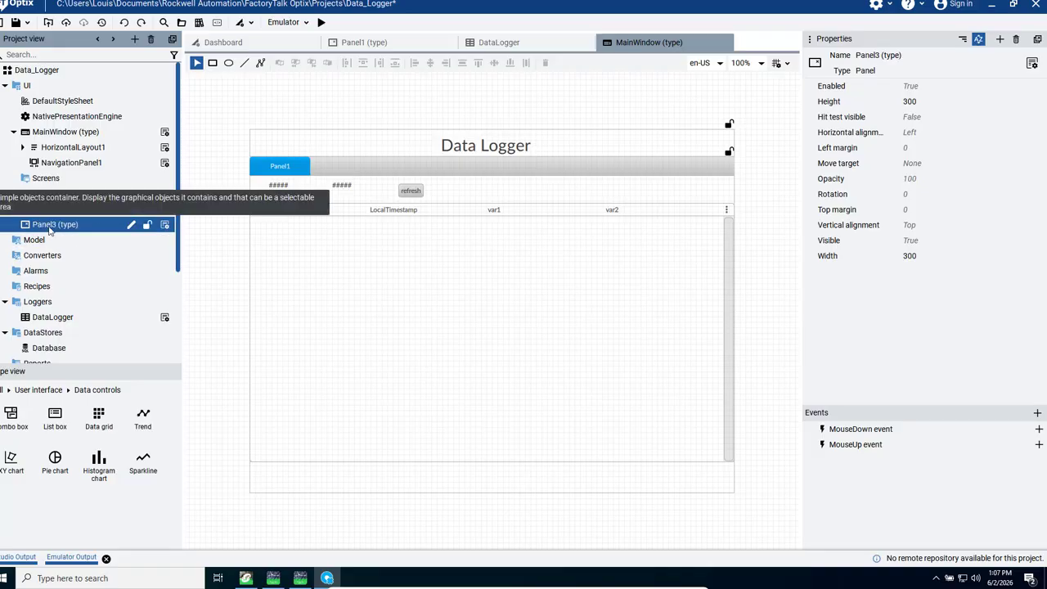
pyautogui.click(129, 226)
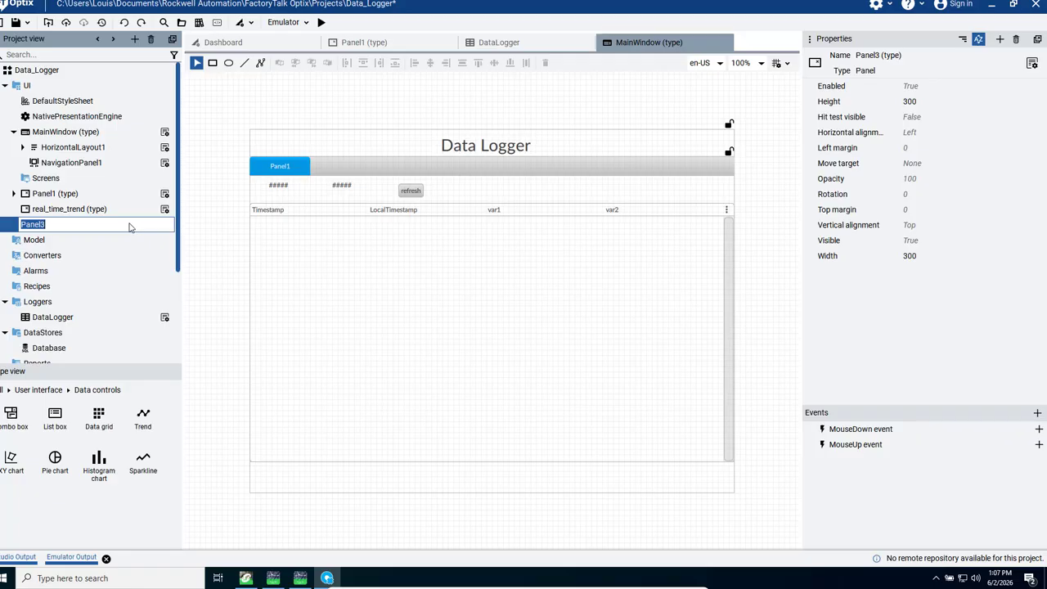
pyautogui.write('historical_ trend')
pyautogui.press('Return')
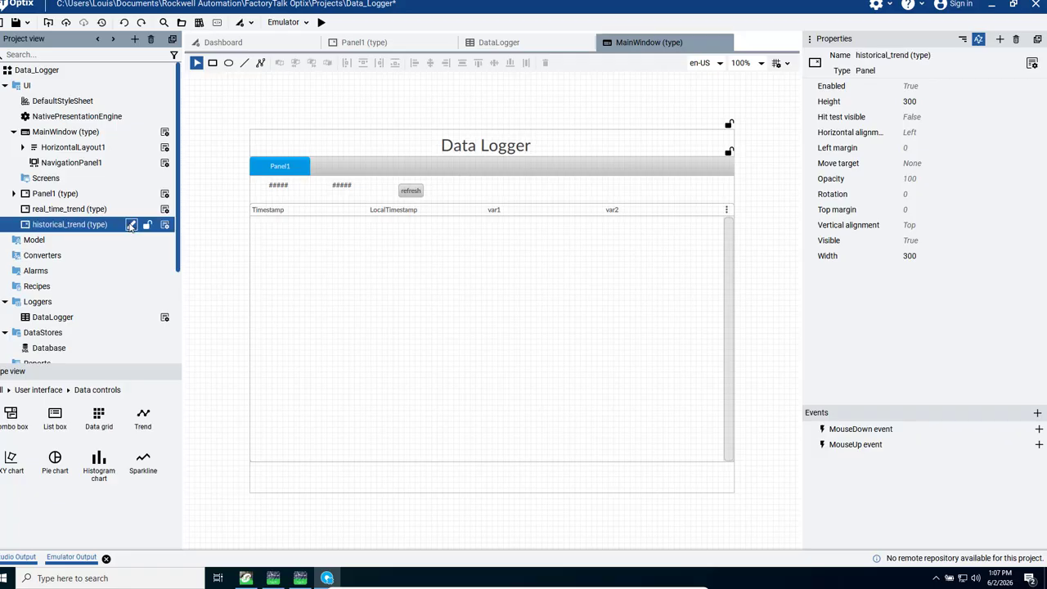
# Step: Open the real_time_trend panel, enlarge it to 900 wide by 560 high and place a Trend data control in it
pyautogui.doubleClick(65, 209)
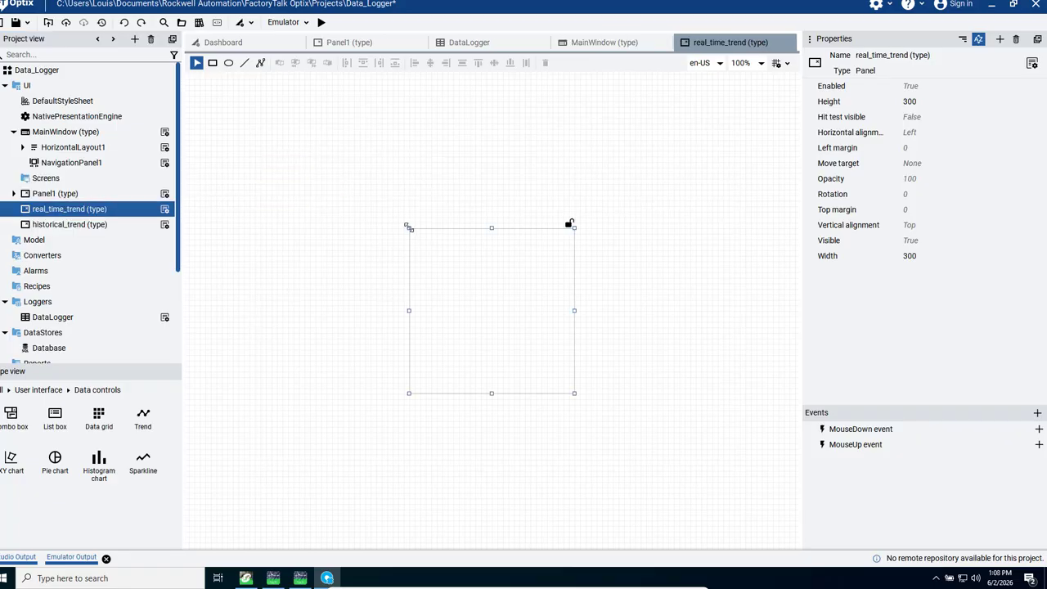
pyautogui.moveTo(409, 227); pyautogui.dragTo(245, 155)
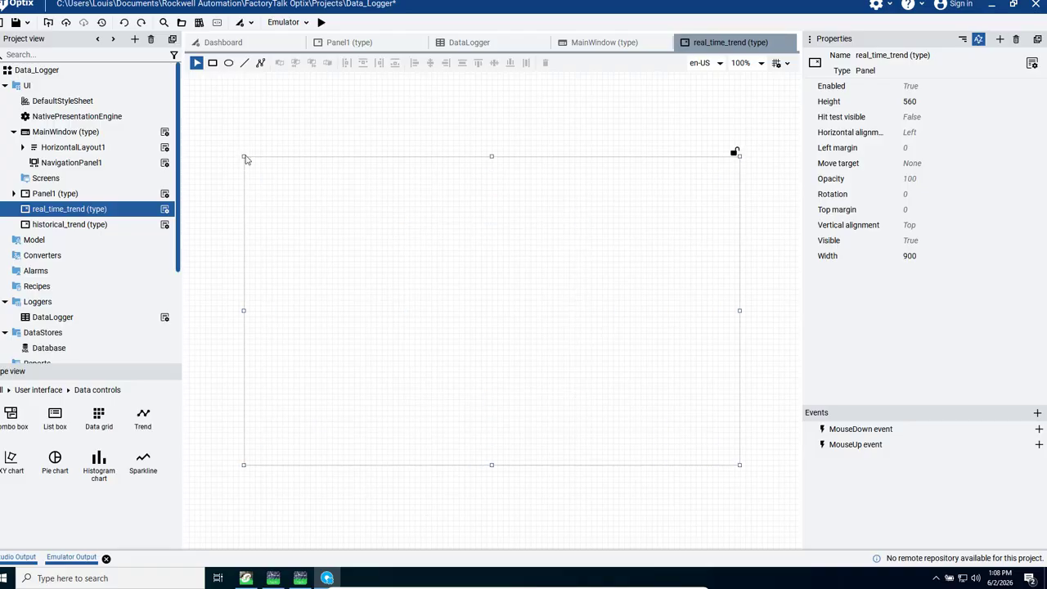
pyautogui.click(2, 390)
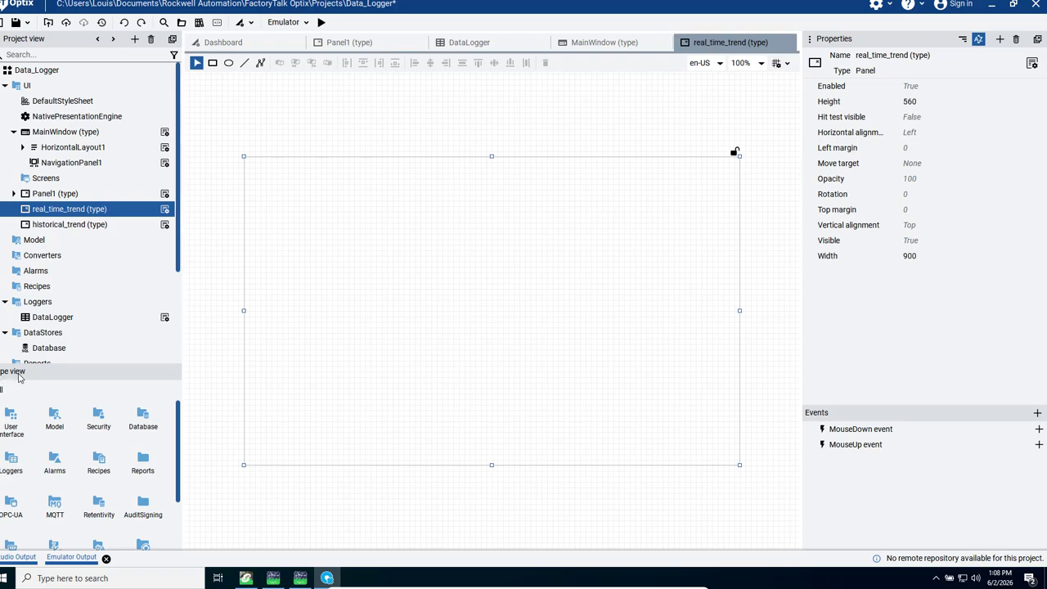
pyautogui.doubleClick(13, 424)
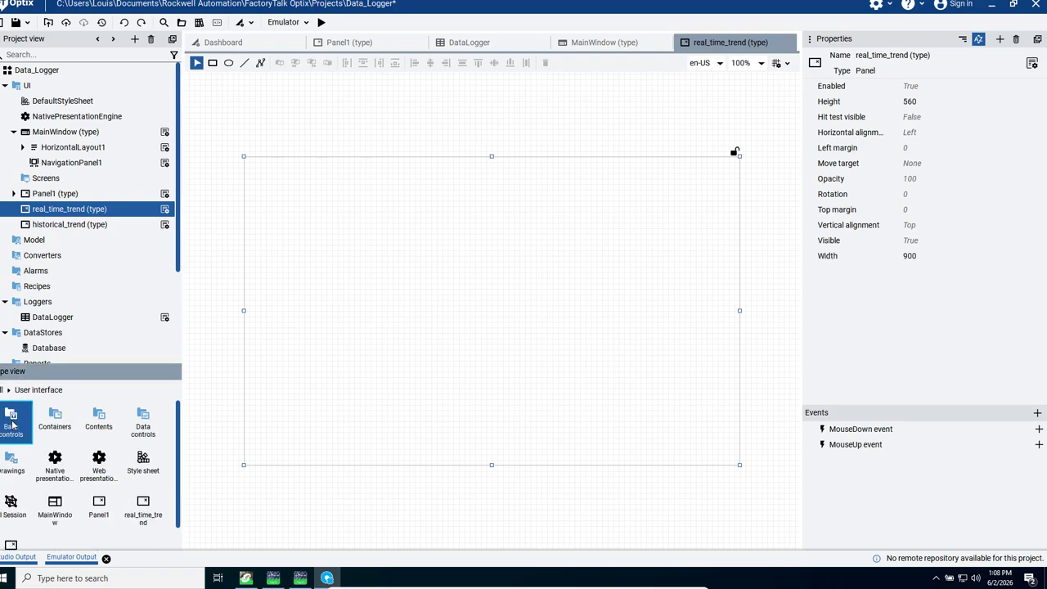
pyautogui.doubleClick(143, 422)
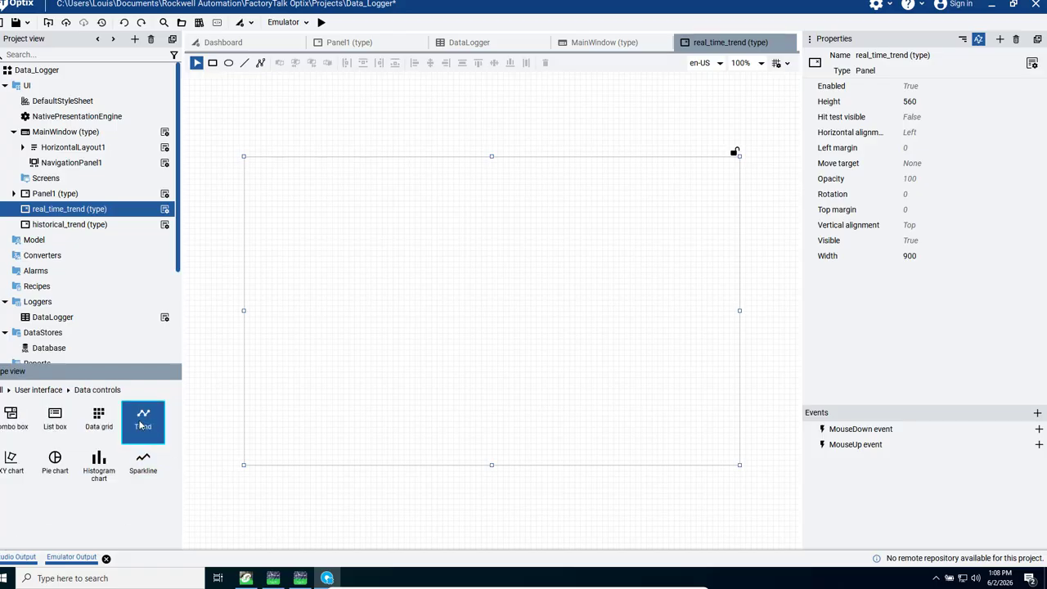
pyautogui.moveTo(141, 425); pyautogui.dragTo(356, 254)
# Step: Link the trend's first pen to the var2 variable in OPCUAClient1's Objects > DA > PLCTEST folder
pyautogui.click(893, 299)
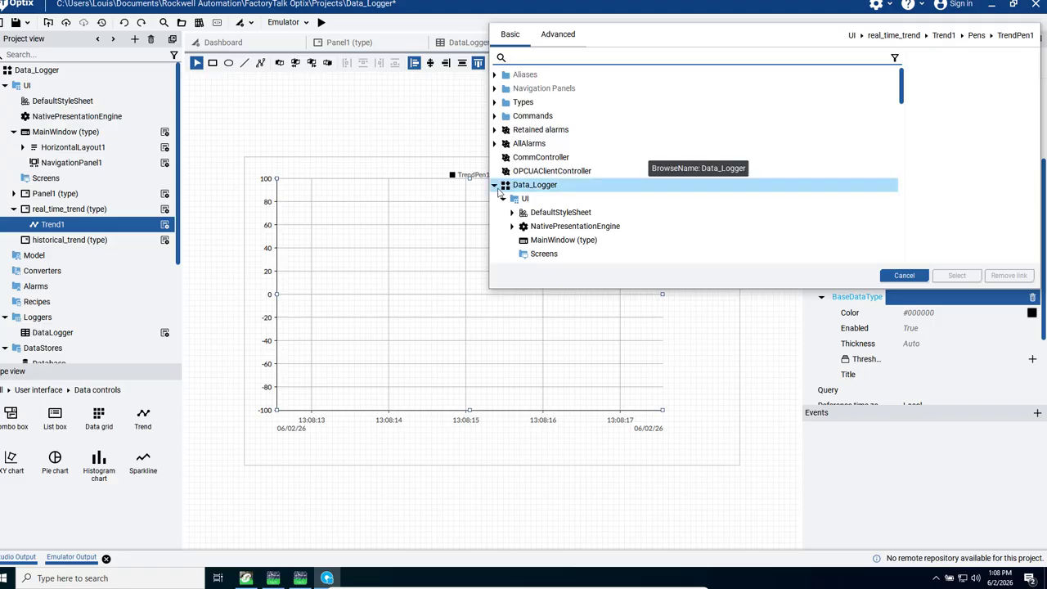
pyautogui.click(496, 186)
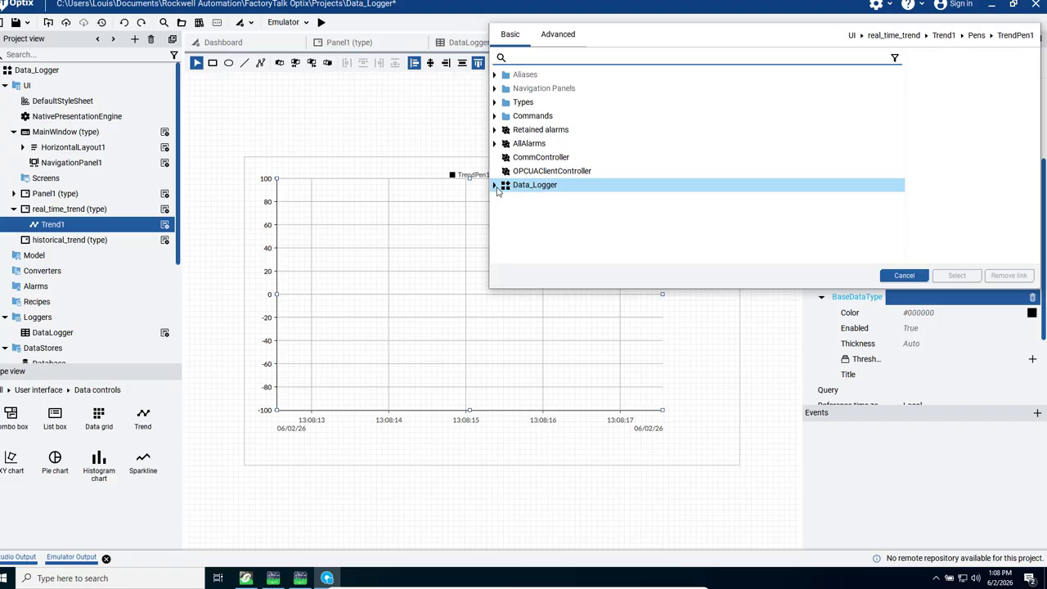
pyautogui.click(496, 187)
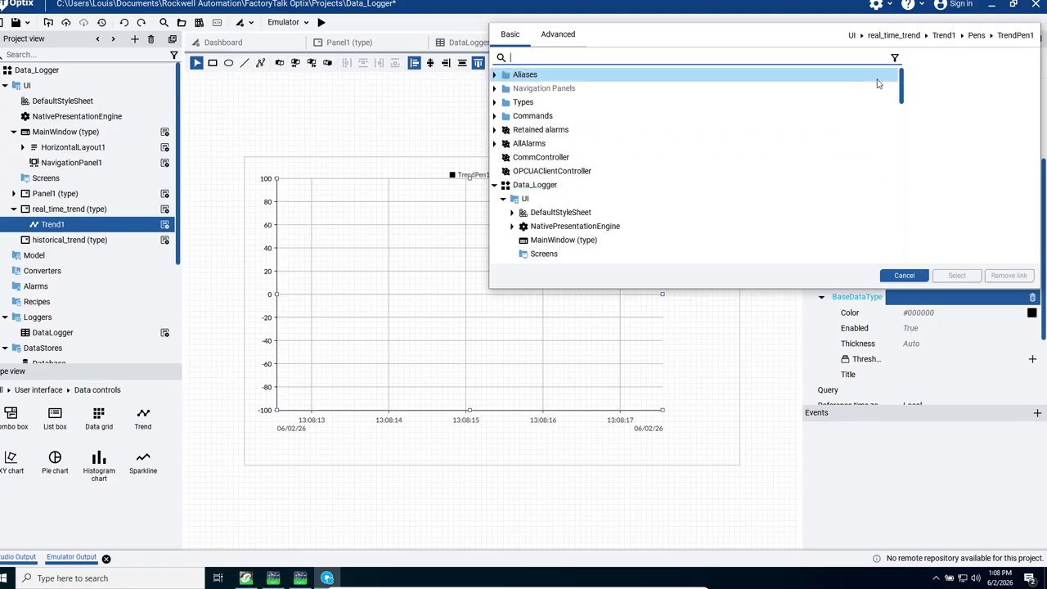
pyautogui.scroll(-3, 894, 139)
pyautogui.scroll(-10, 894, 139)
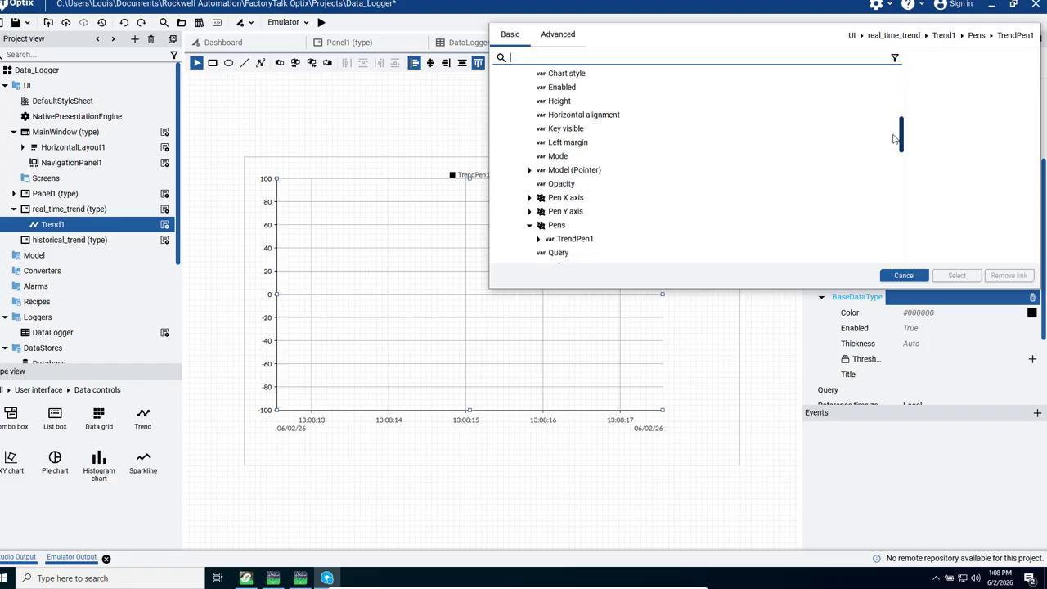
pyautogui.scroll(-3, 894, 216)
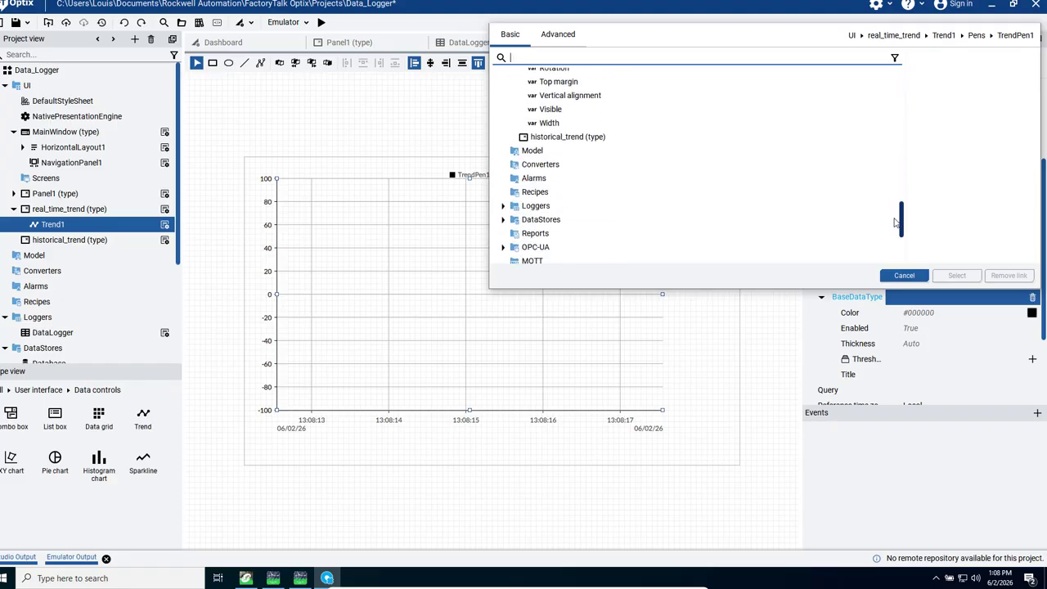
pyautogui.scroll(-3, 895, 220)
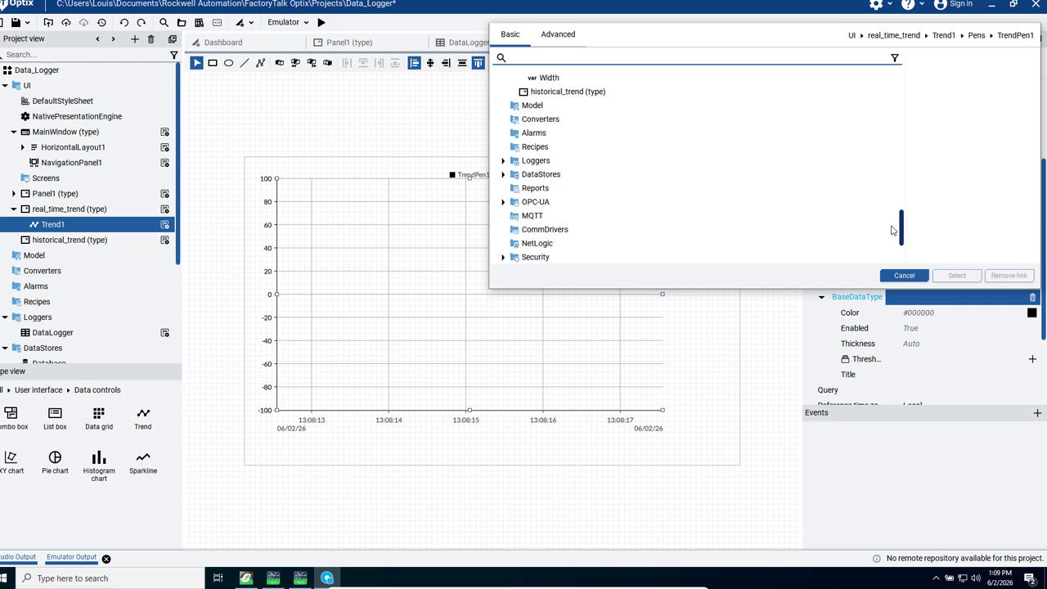
pyautogui.click(502, 206)
pyautogui.click(512, 219)
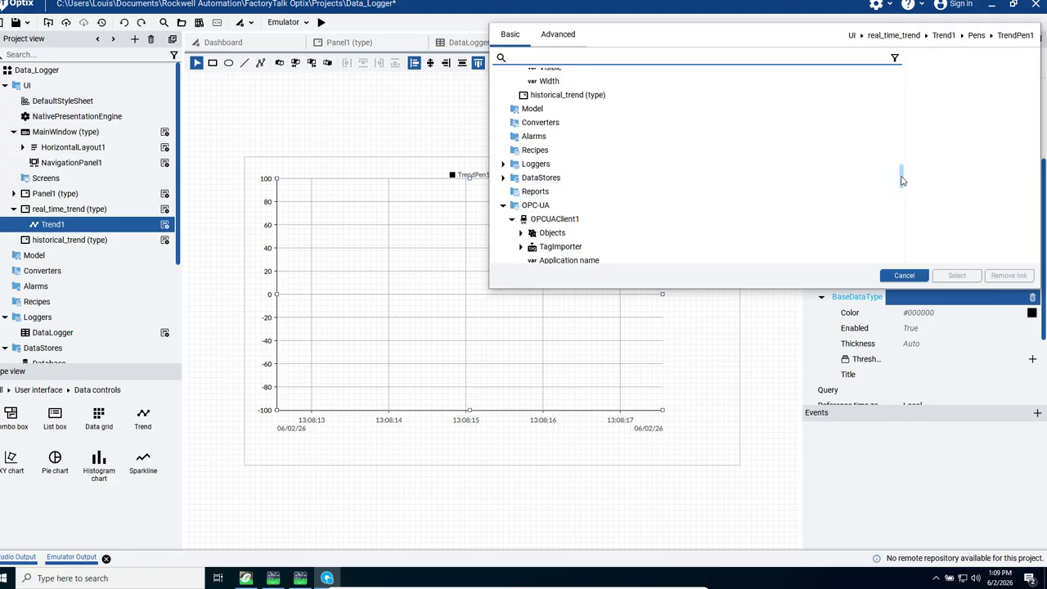
pyautogui.moveTo(901, 175); pyautogui.dragTo(899, 196)
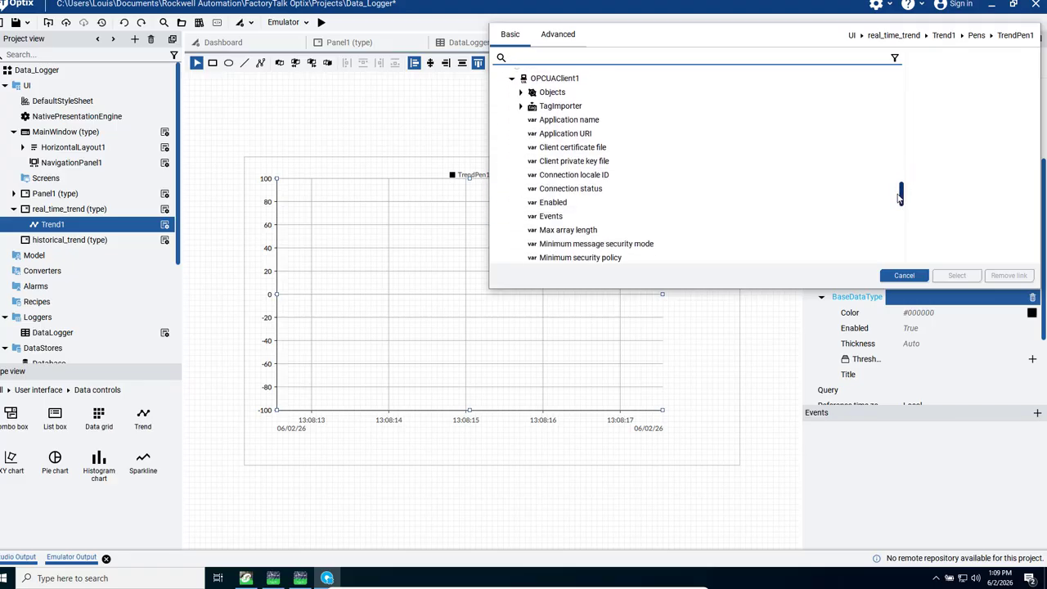
pyautogui.click(519, 99)
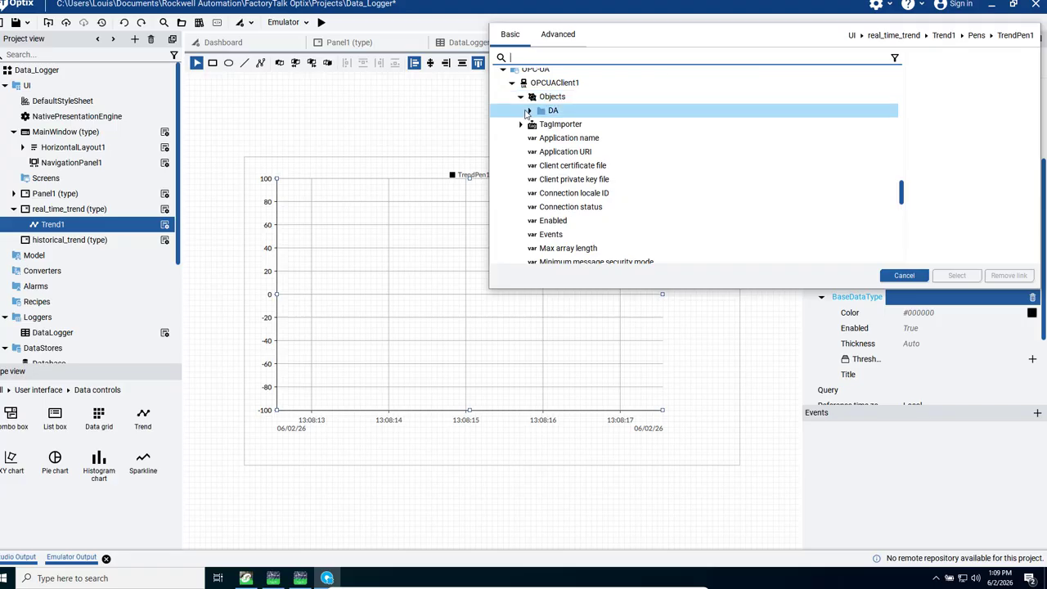
pyautogui.click(529, 113)
pyautogui.click(538, 125)
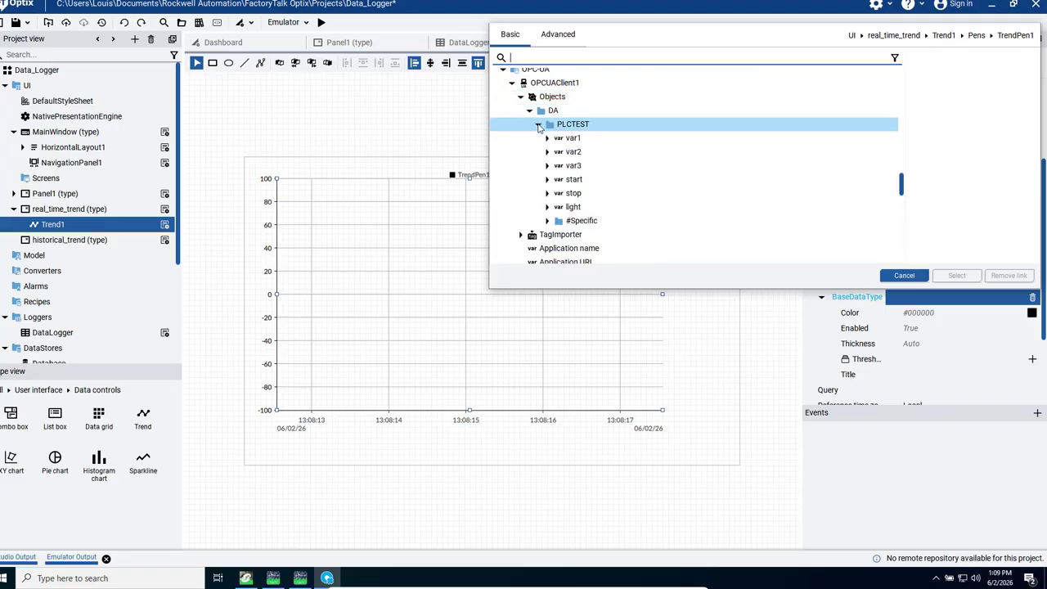
pyautogui.click(578, 153)
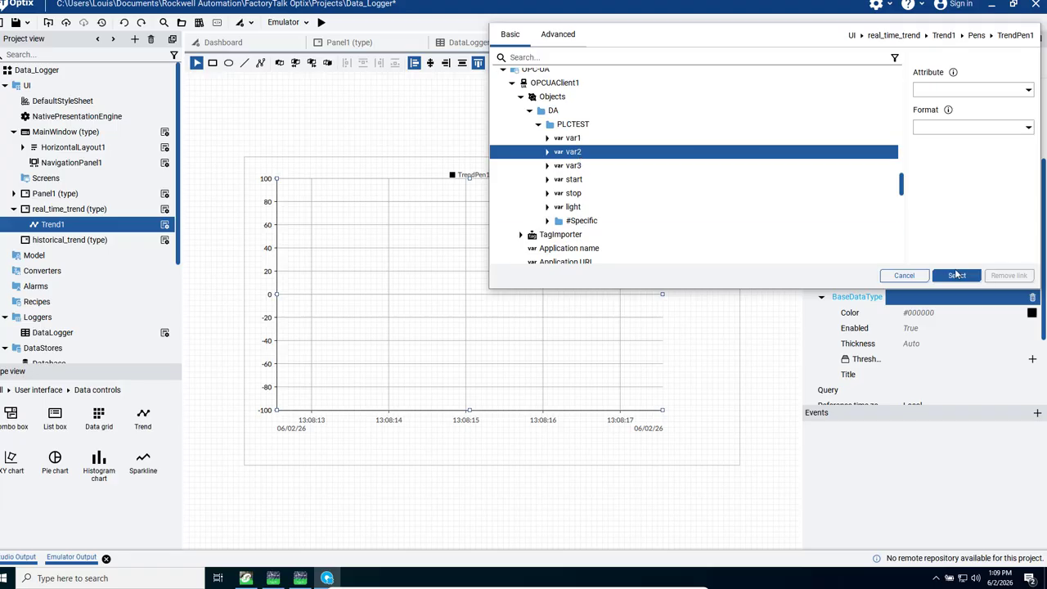
pyautogui.click(957, 276)
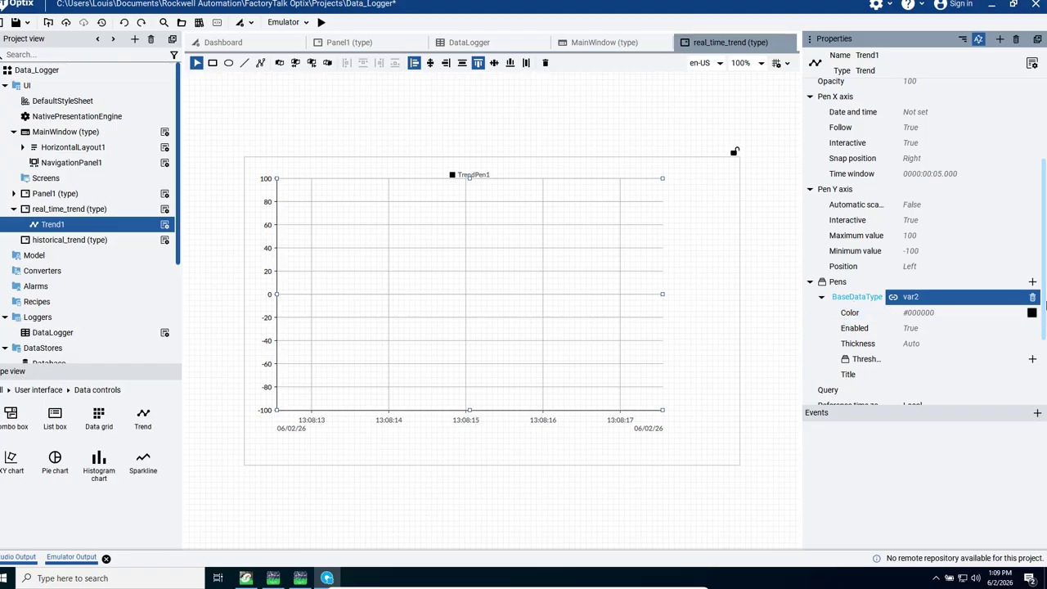
# Step: Add a second pen to the real-time trend and link it to the PLCTEST folder's var3 variable
pyautogui.click(1032, 282)
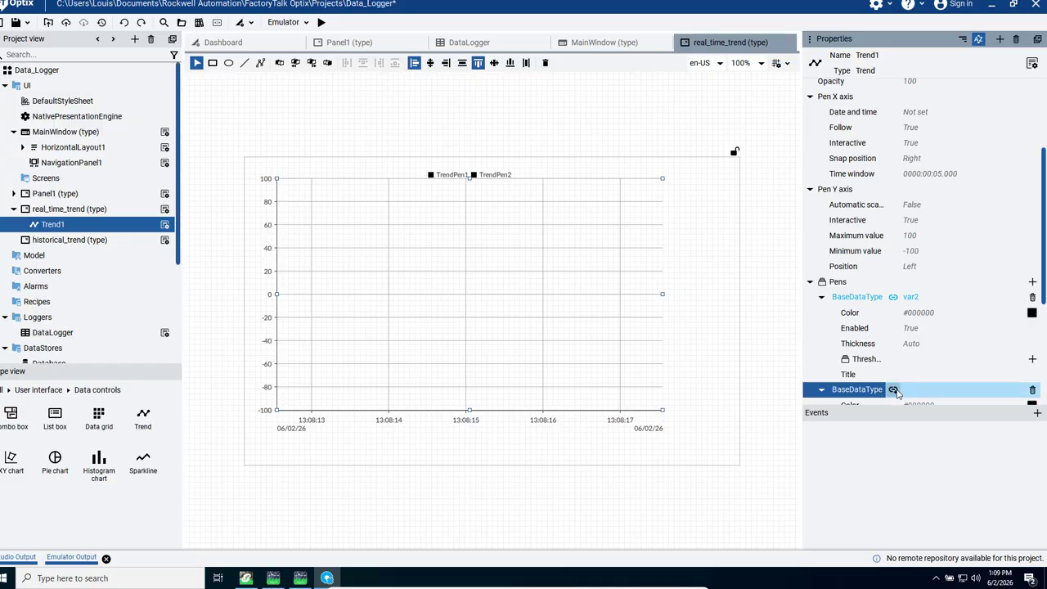
pyautogui.click(894, 390)
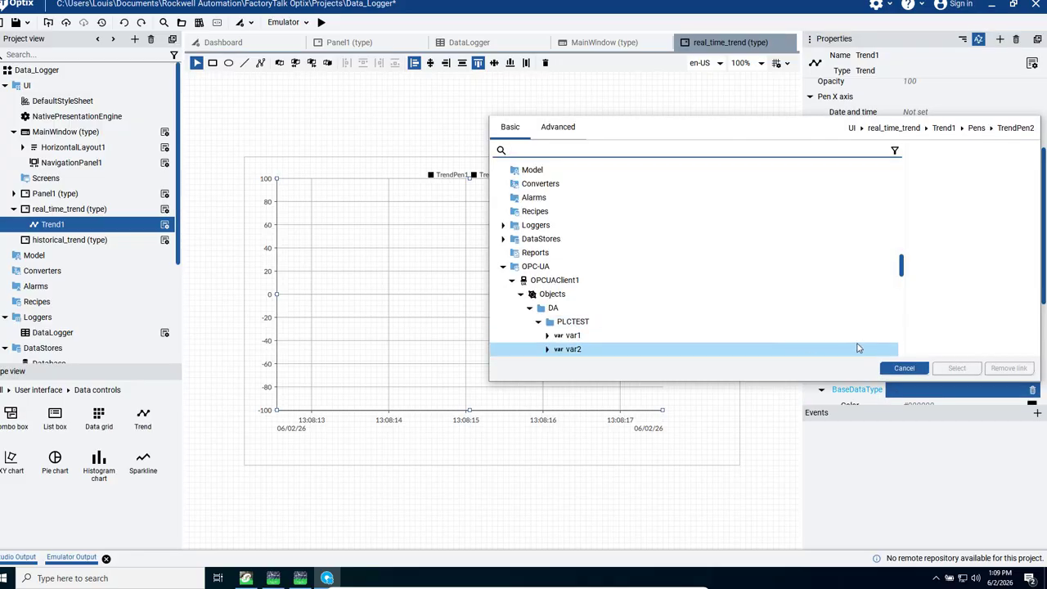
pyautogui.moveTo(900, 268); pyautogui.dragTo(897, 283)
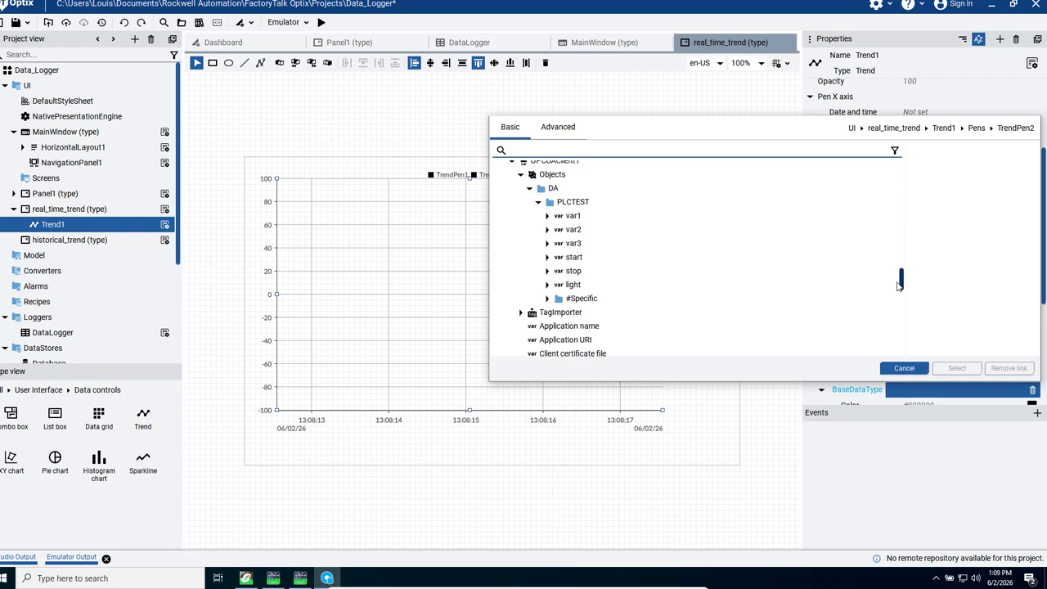
pyautogui.click(605, 247)
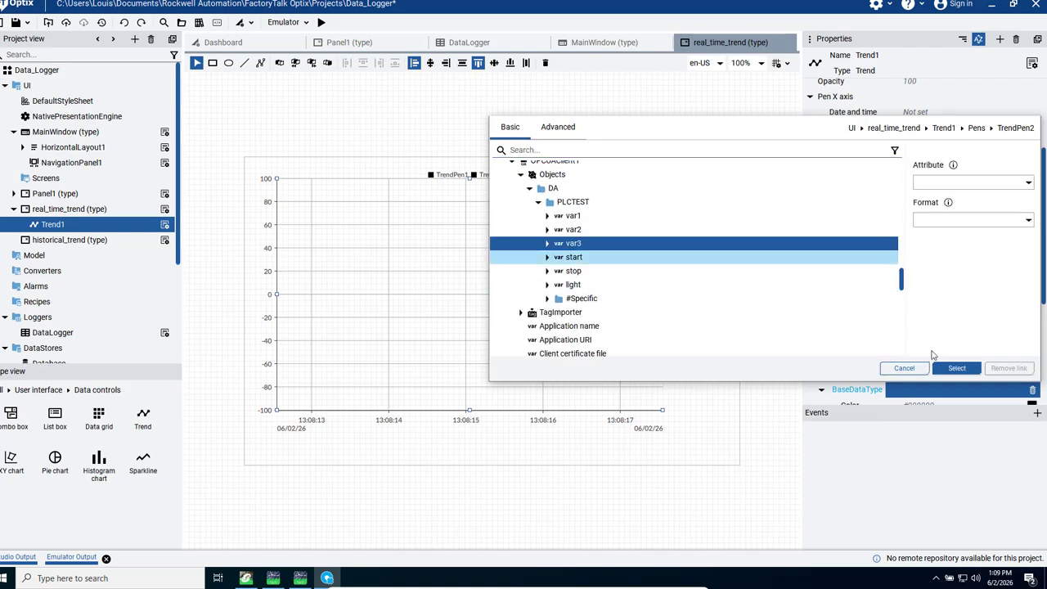
pyautogui.click(953, 368)
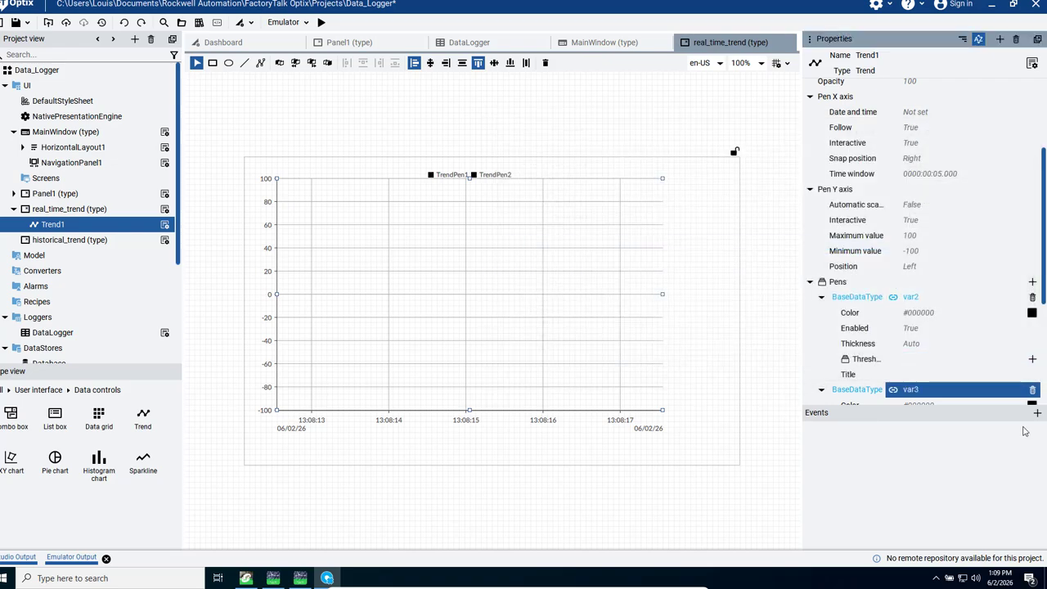
pyautogui.click(1032, 313)
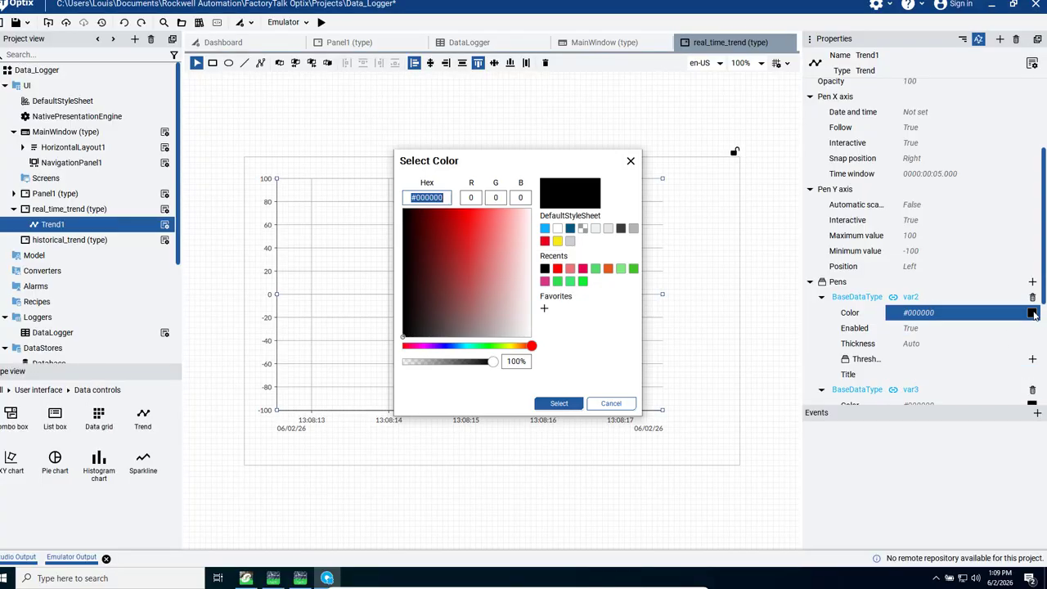
pyautogui.click(530, 347)
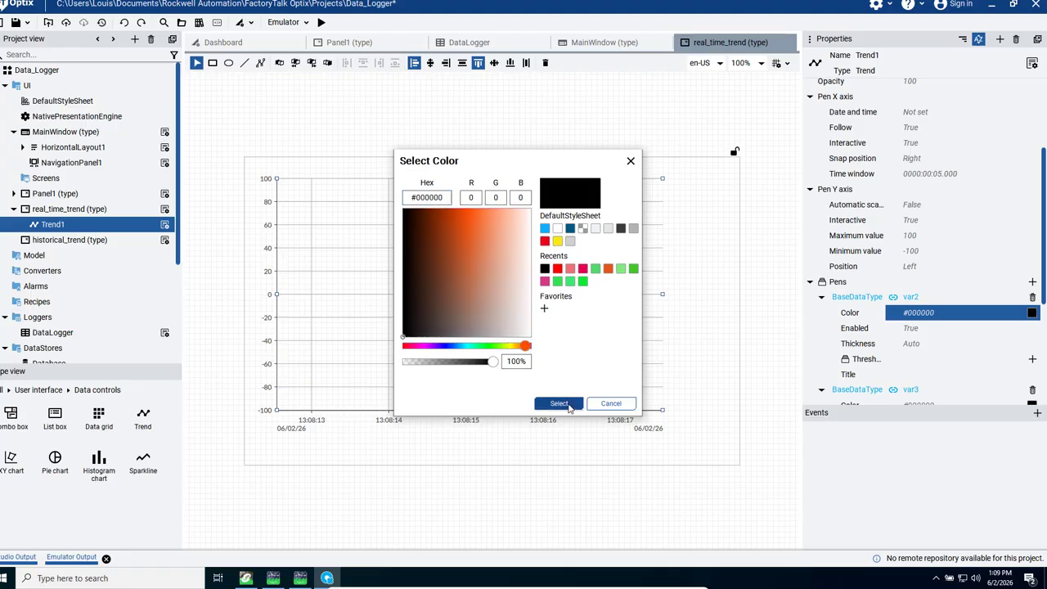
pyautogui.click(564, 403)
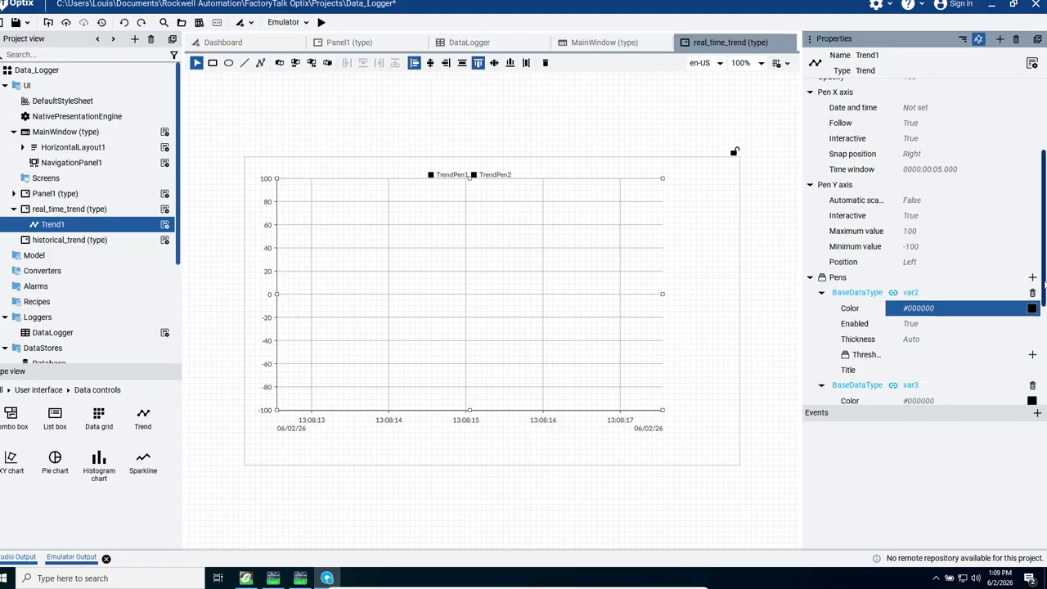
pyautogui.scroll(-1, 1034, 327)
pyautogui.click(1031, 362)
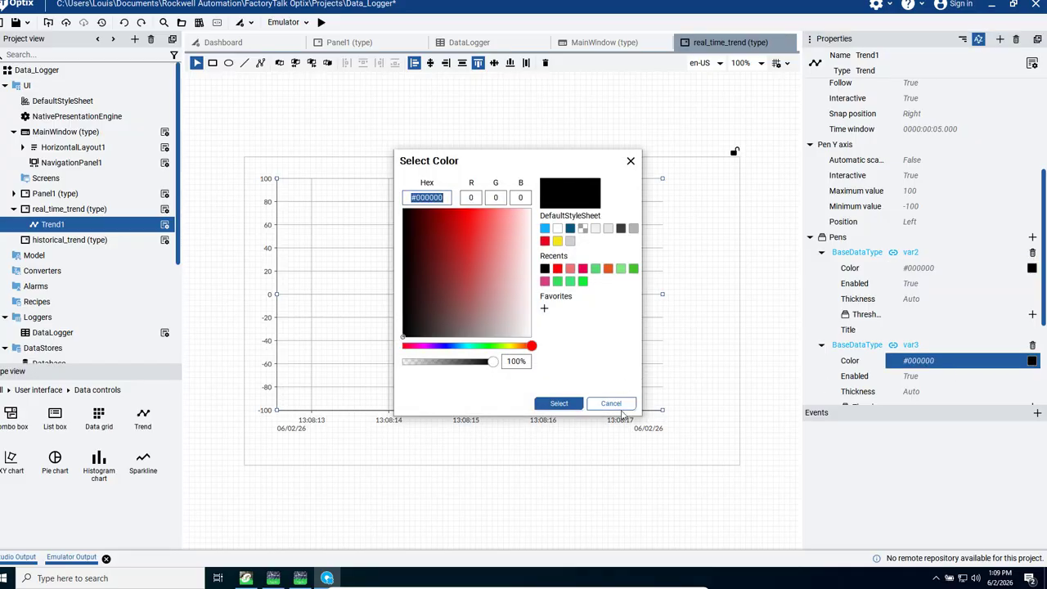
pyautogui.click(600, 406)
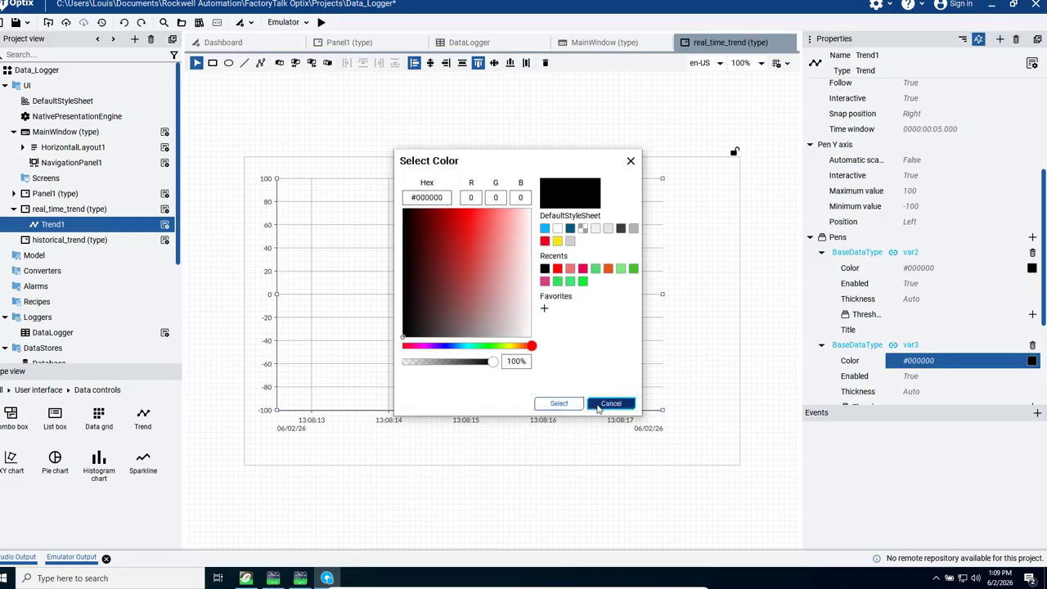
# Step: Set the color of the pen linked to var2 to red, #ff0000
pyautogui.click(1031, 269)
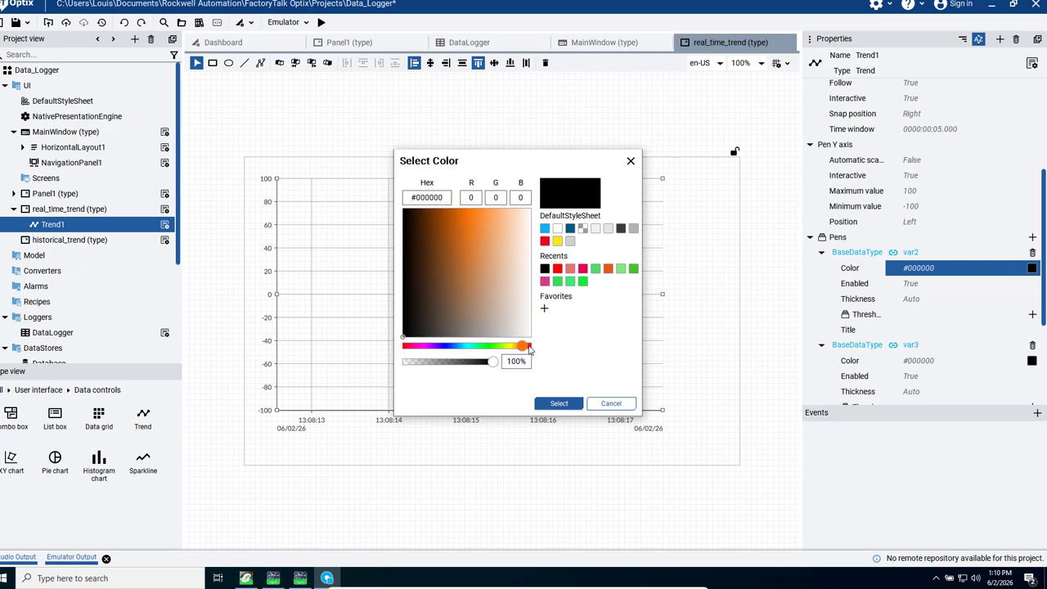
pyautogui.moveTo(526, 350); pyautogui.dragTo(531, 346)
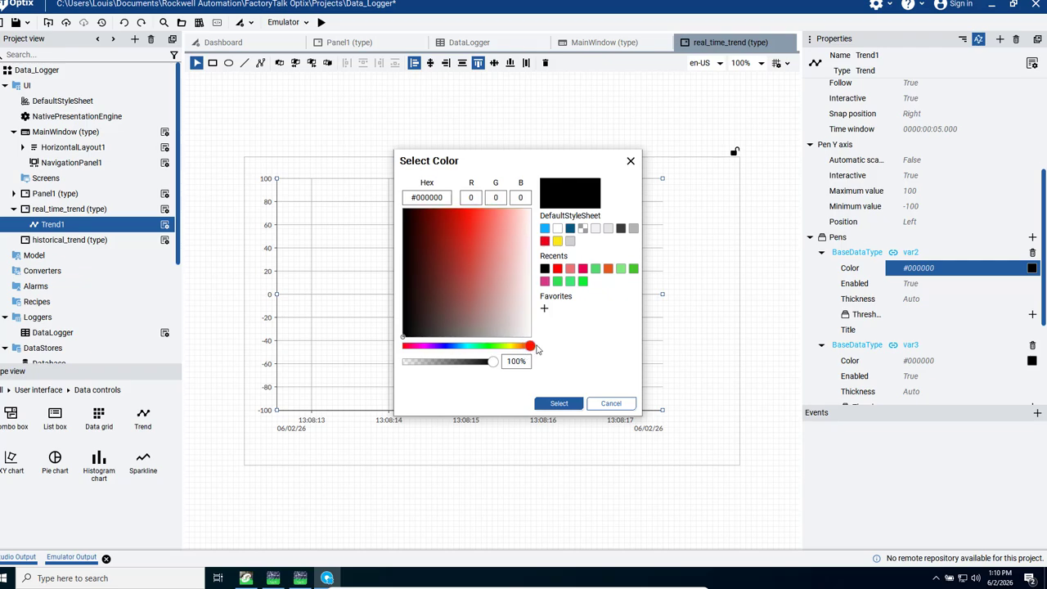
pyautogui.click(556, 271)
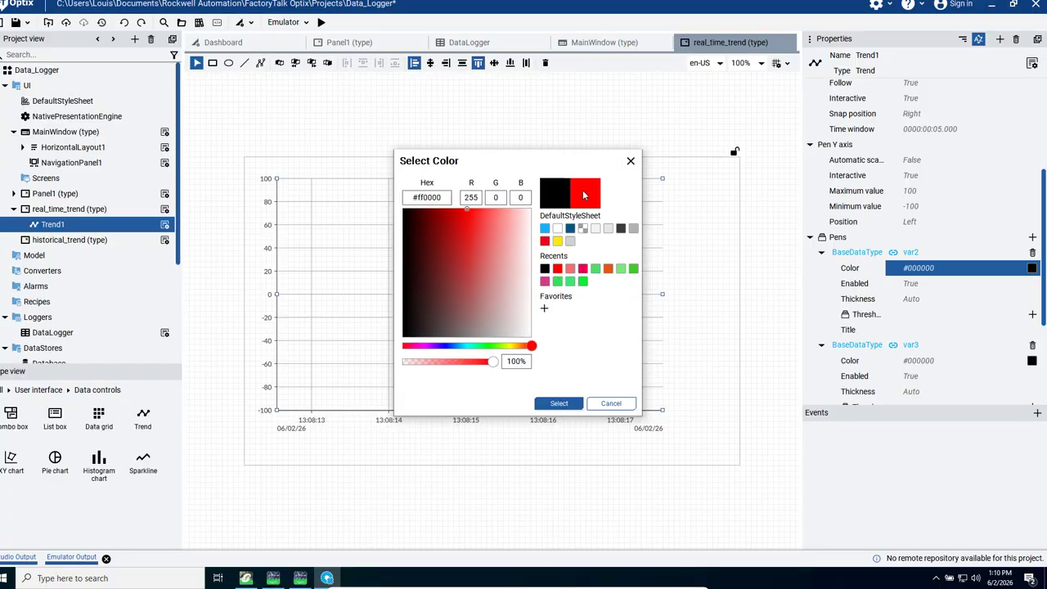
pyautogui.click(557, 405)
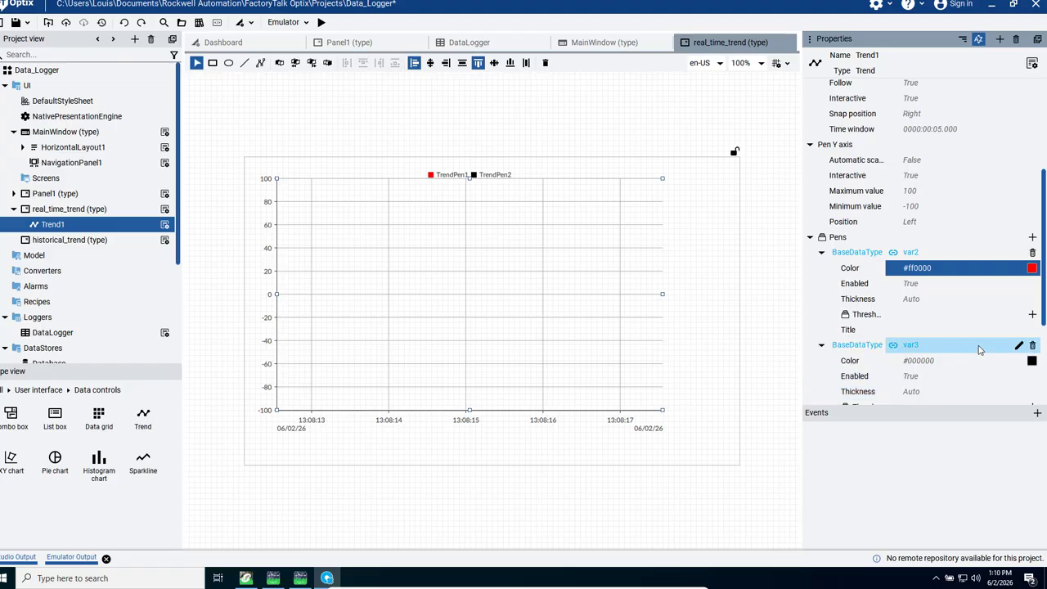
# Step: Set the color of the pen linked to var3 to green, #43c52a
pyautogui.click(1032, 360)
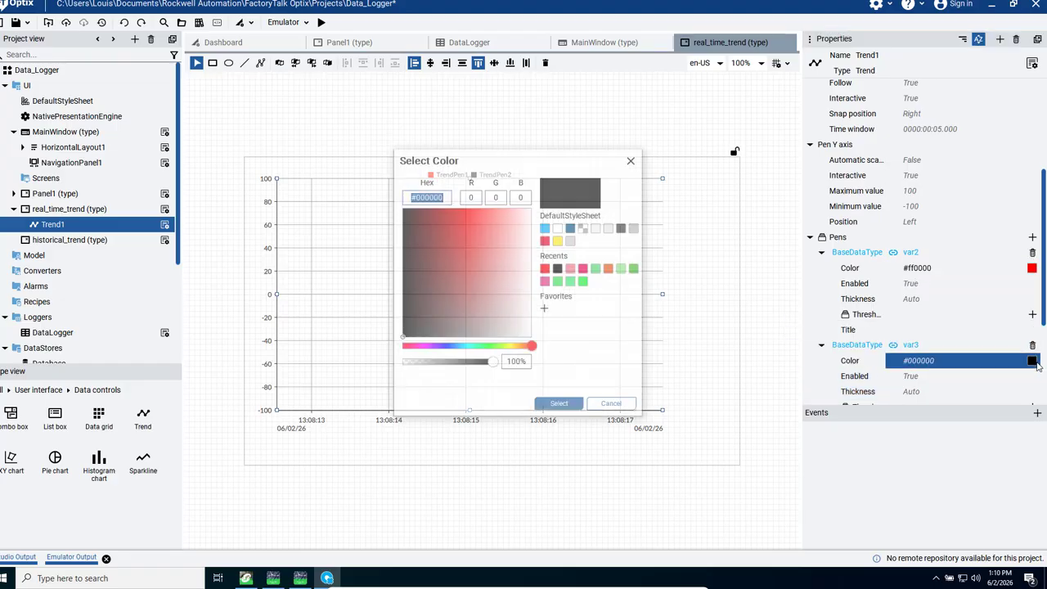
pyautogui.click(492, 347)
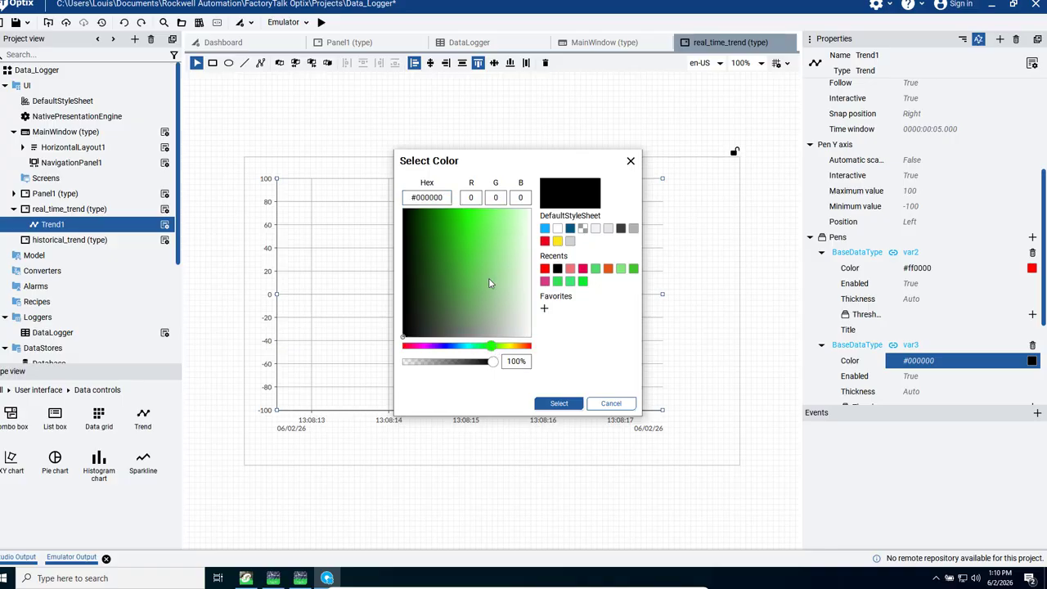
pyautogui.click(633, 271)
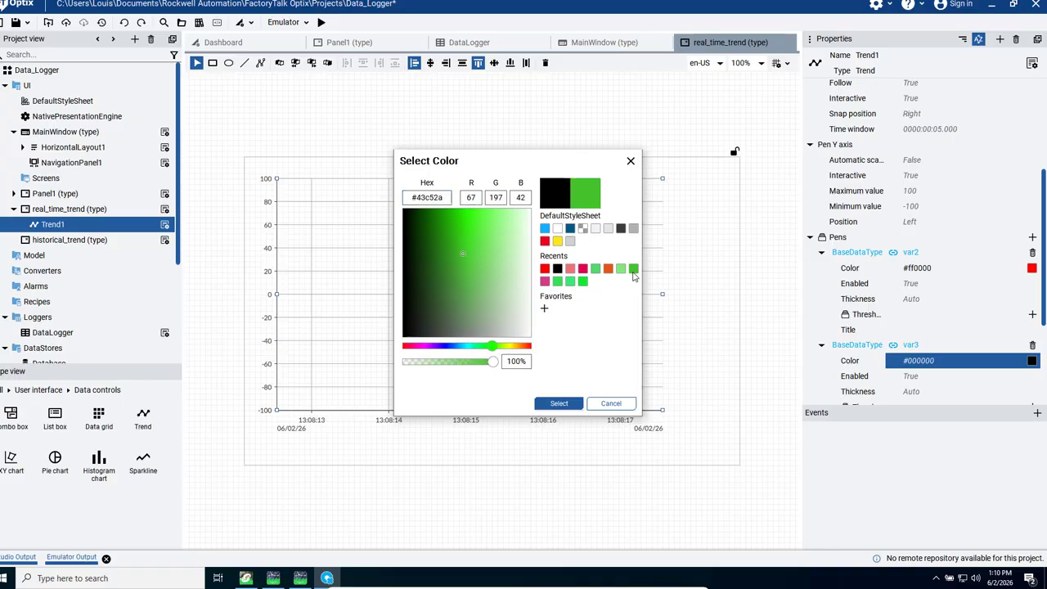
pyautogui.click(559, 404)
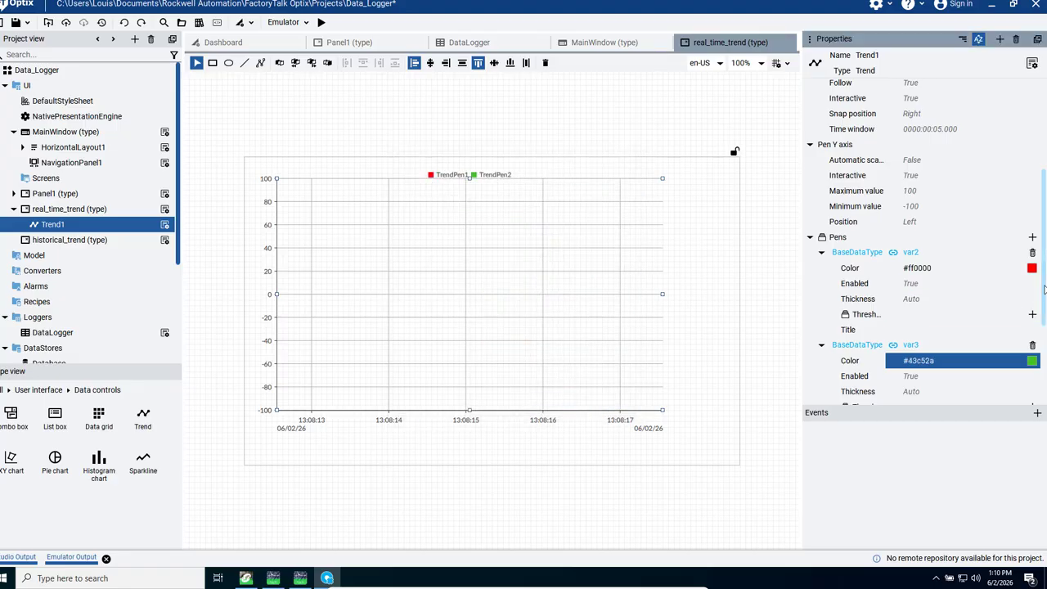
pyautogui.scroll(-1, 1043, 310)
pyautogui.scroll(-2, 1043, 310)
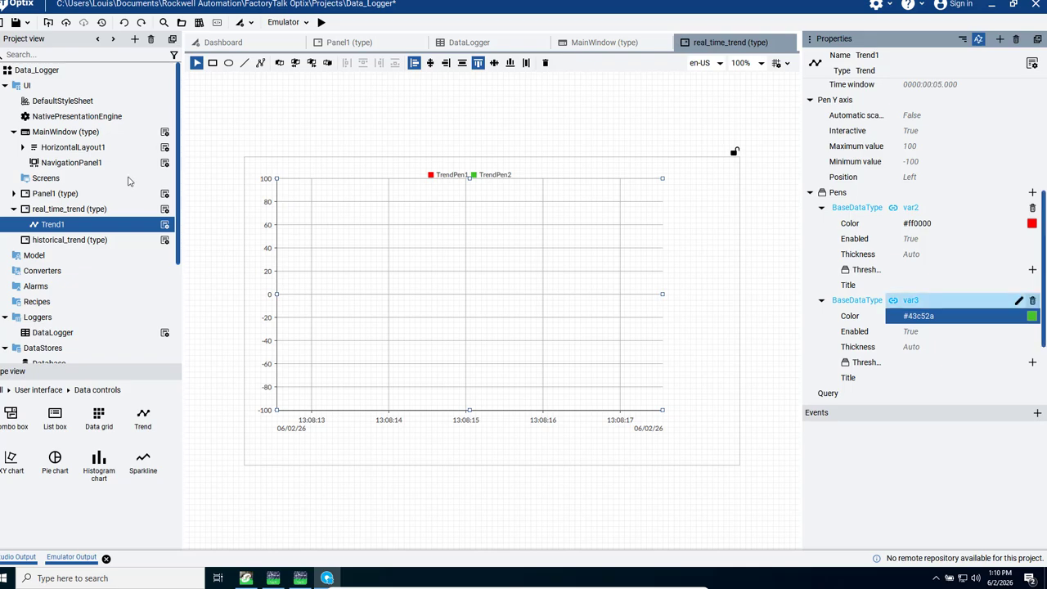
# Step: Open the historical_trend panel, enlarge it to 1020 wide by 580 high and place a Trend control about 410 high in it
pyautogui.doubleClick(67, 239)
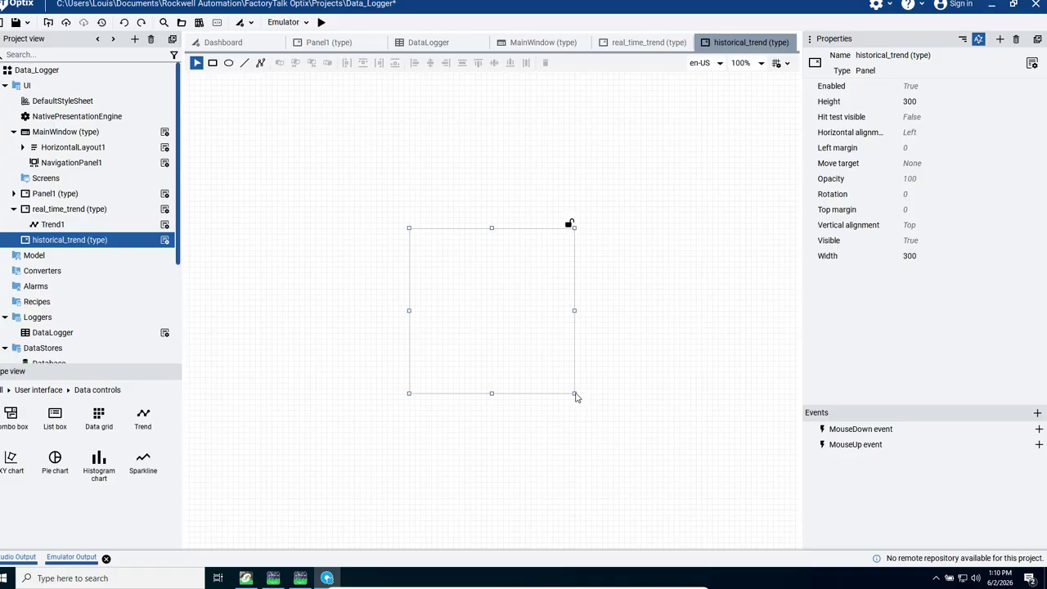
pyautogui.moveTo(706, 441); pyautogui.dragTo(772, 472)
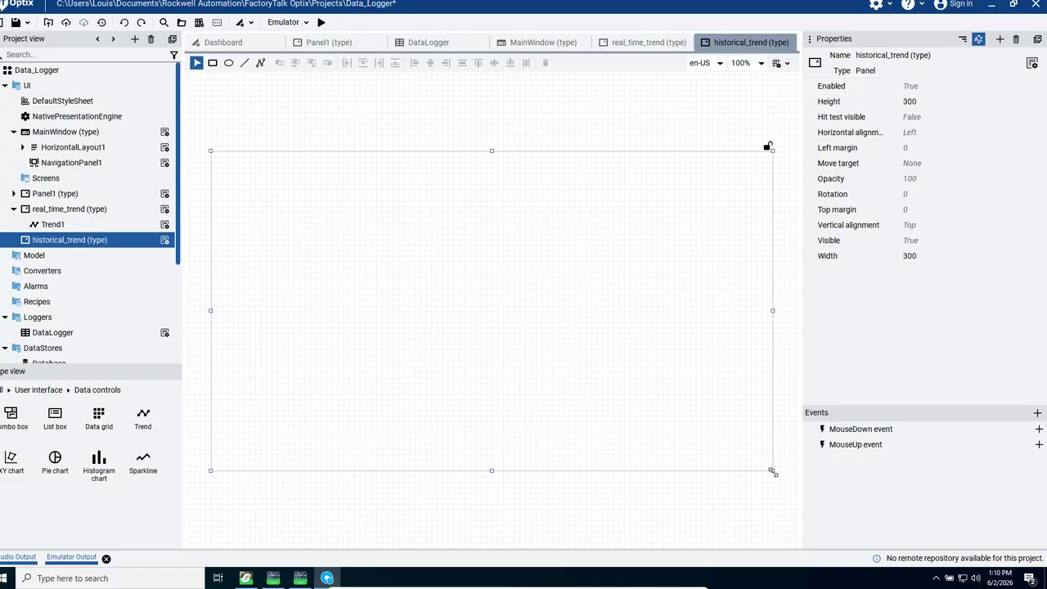
pyautogui.click(151, 431)
pyautogui.moveTo(150, 431); pyautogui.dragTo(363, 254)
pyautogui.moveTo(450, 344); pyautogui.dragTo(351, 270)
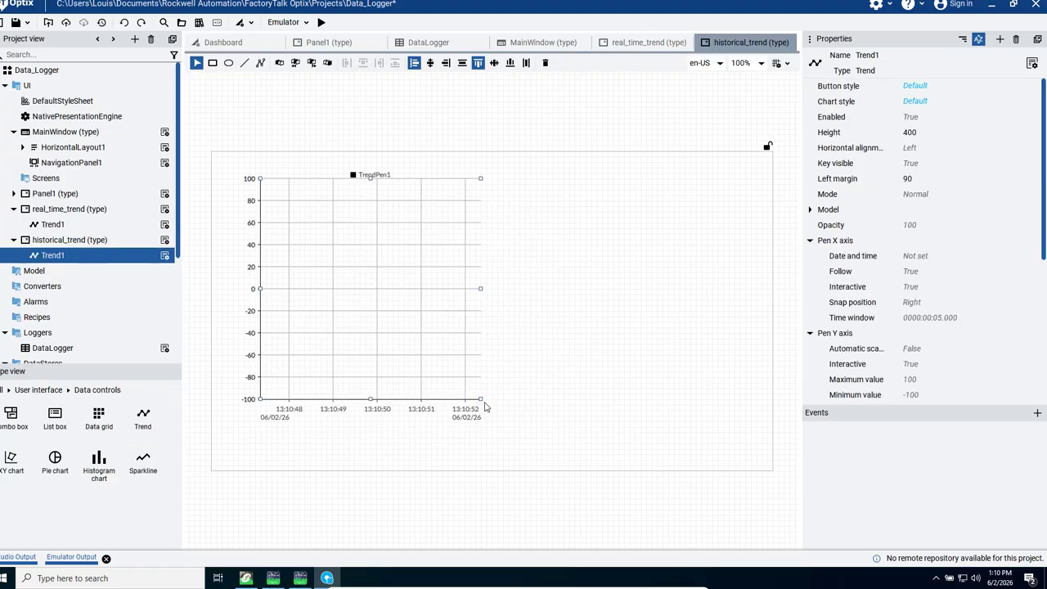
pyautogui.moveTo(484, 401); pyautogui.dragTo(722, 412)
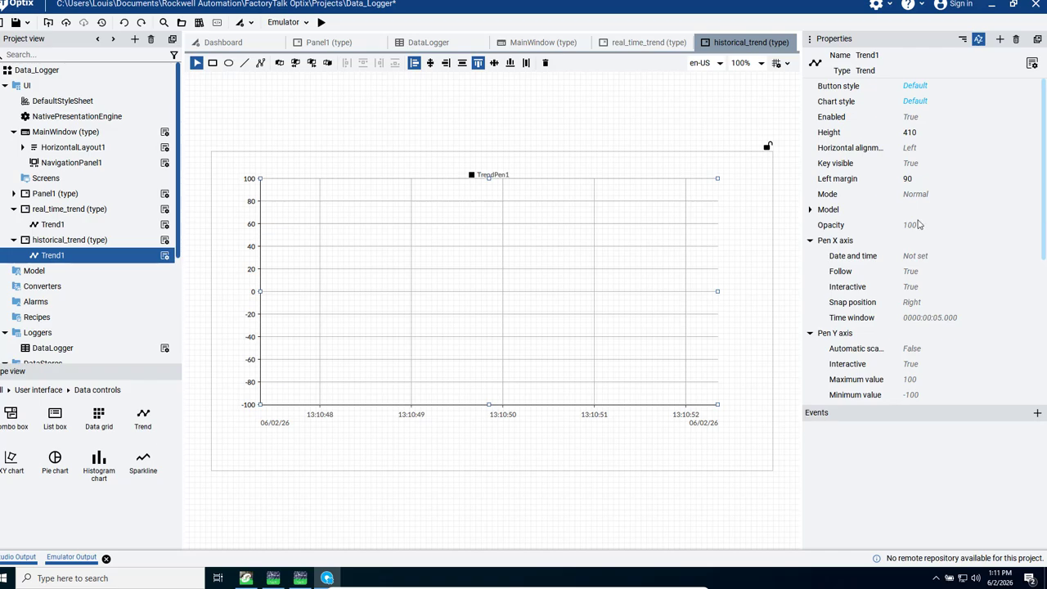
# Step: Link the historical trend's Model property to the Database object under DataStores
pyautogui.click(907, 194)
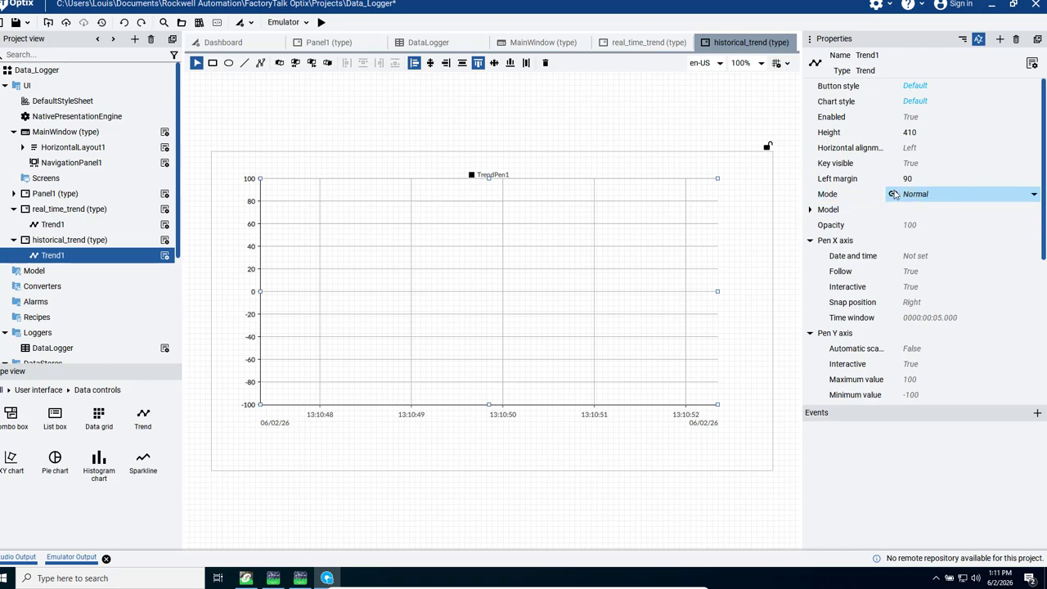
pyautogui.click(554, 297)
pyautogui.moveTo(177, 209); pyautogui.dragTo(173, 260)
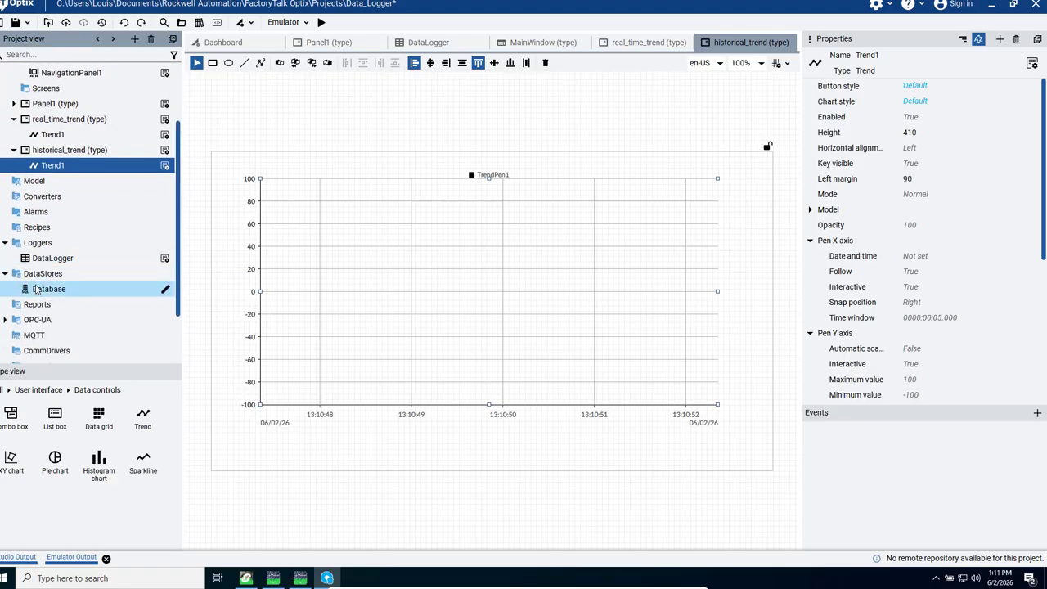
pyautogui.click(893, 209)
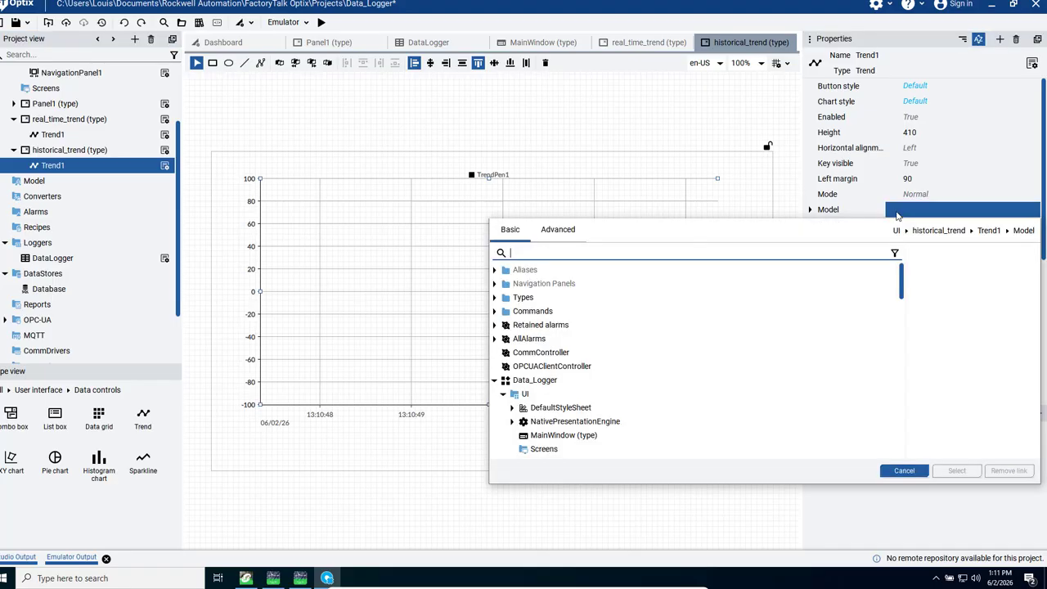
pyautogui.click(494, 382)
pyautogui.click(495, 382)
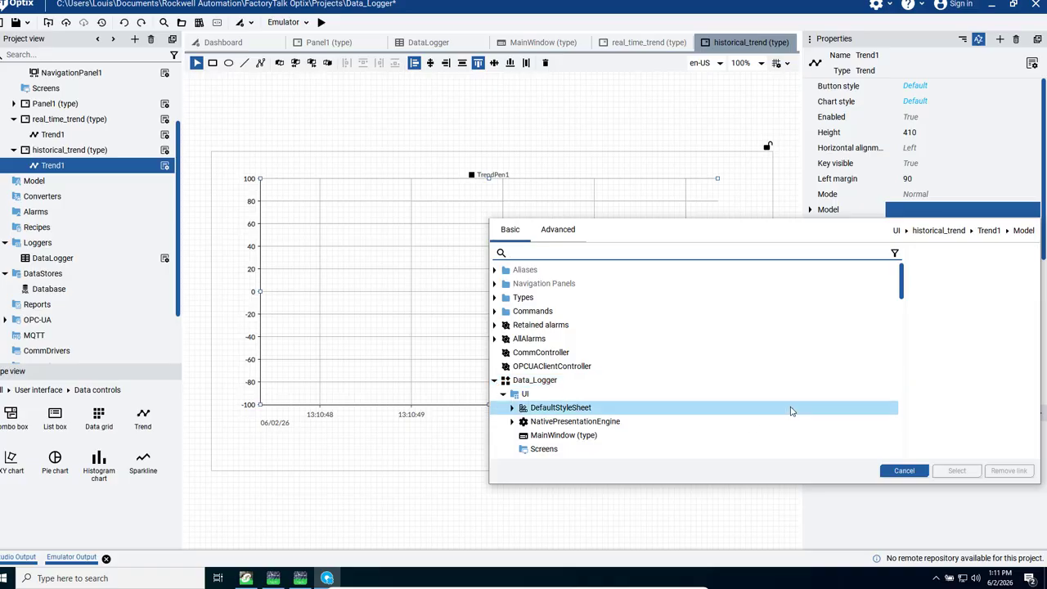
pyautogui.moveTo(899, 285)
pyautogui.mouseDown()
pyautogui.moveTo(897, 315)
pyautogui.moveTo(896, 297)
pyautogui.mouseUp()
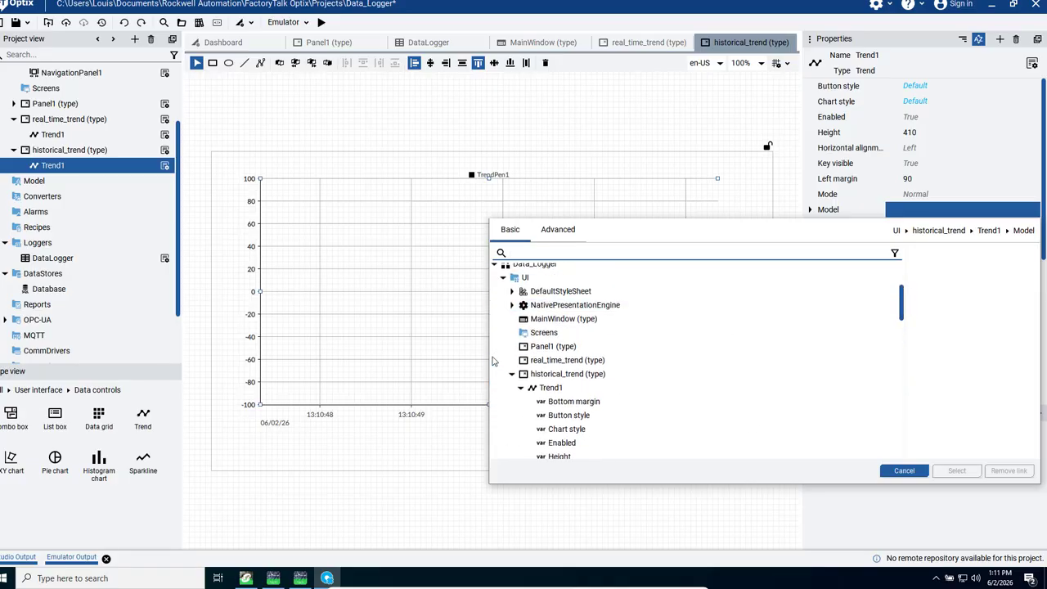
pyautogui.click(511, 375)
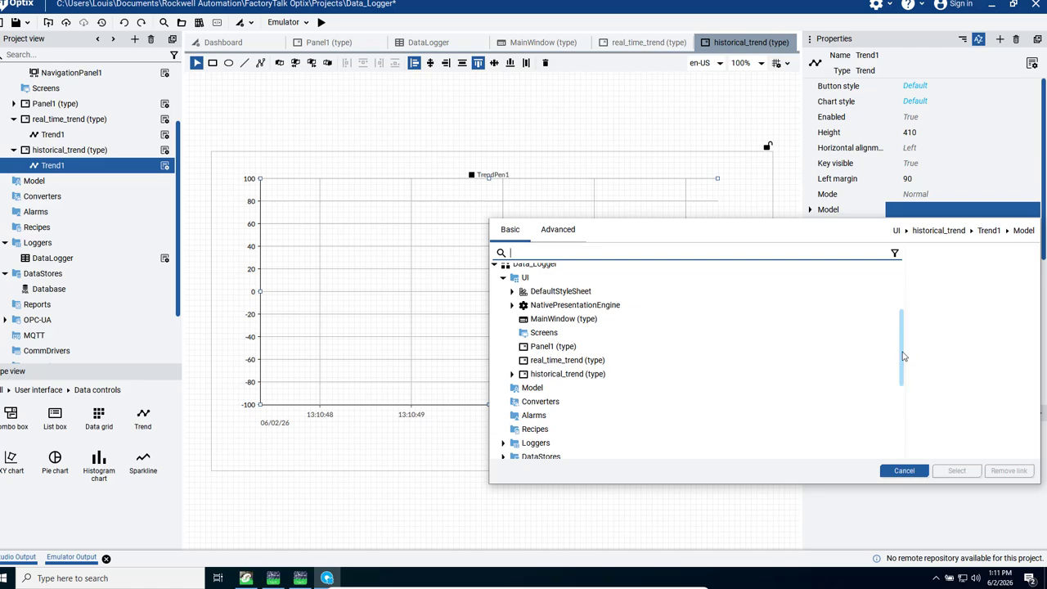
pyautogui.moveTo(906, 353); pyautogui.dragTo(904, 399)
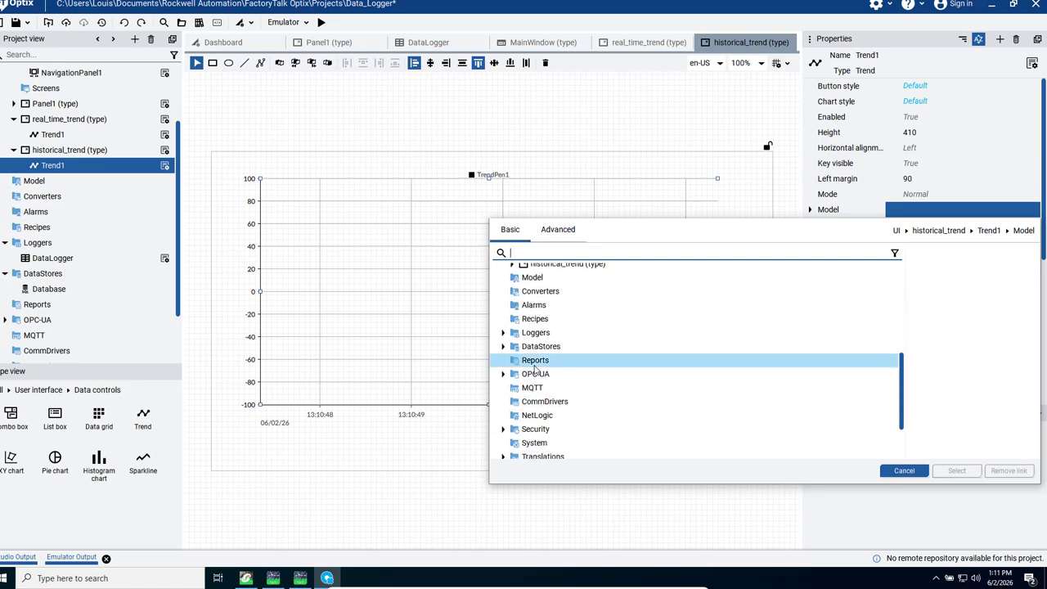
pyautogui.click(504, 347)
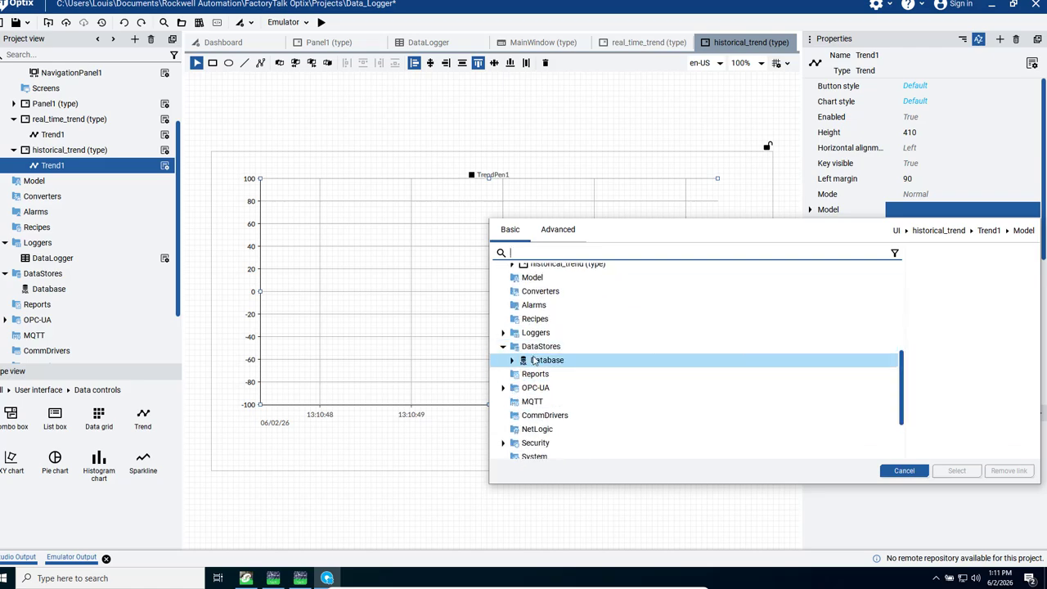
pyautogui.click(540, 361)
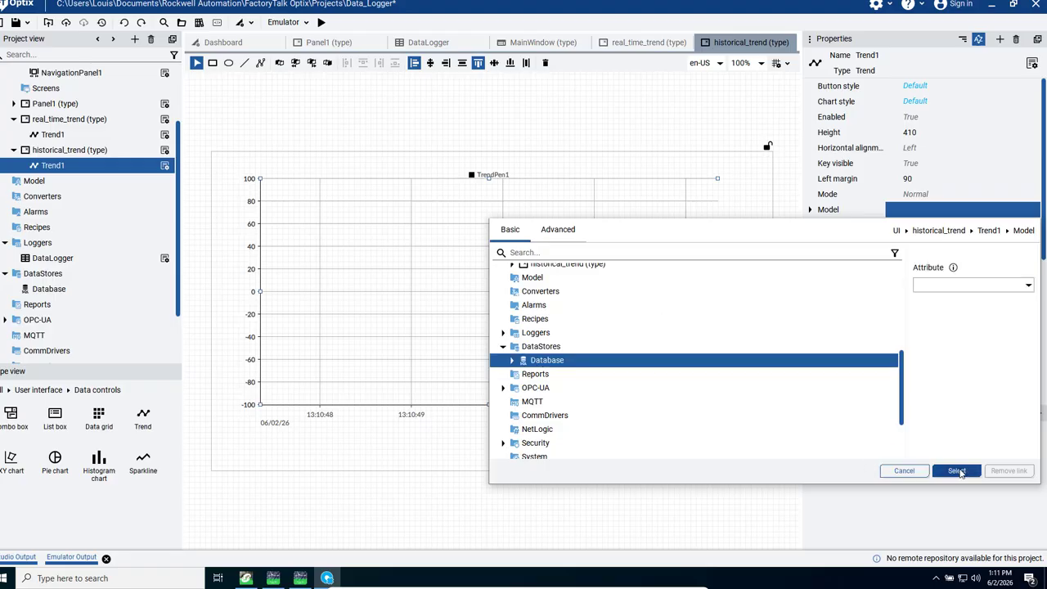
pyautogui.click(955, 471)
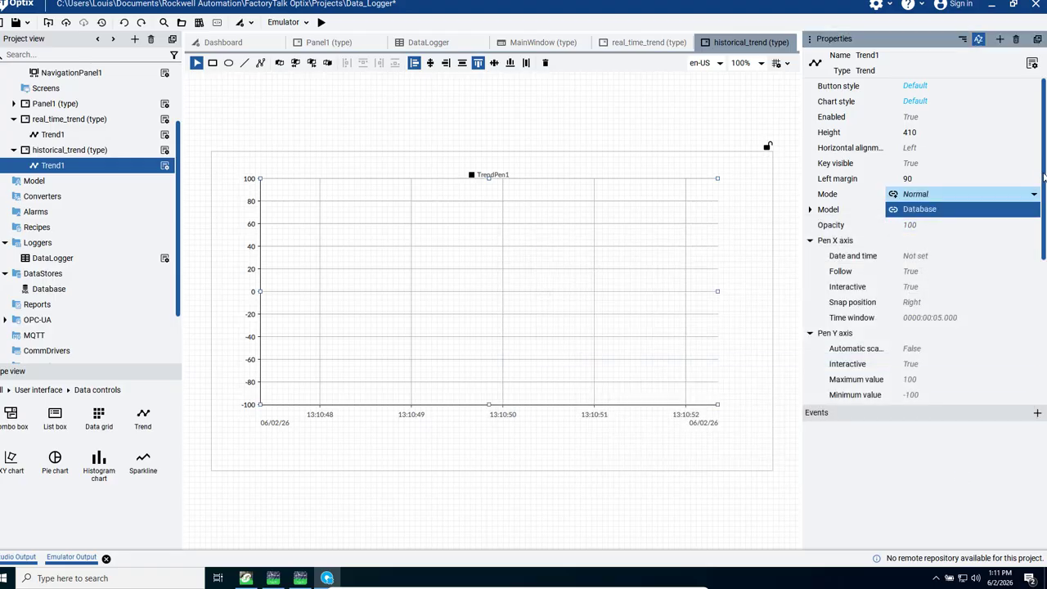
# Step: Link the historical trend's first pen to var2 from the DataLogger's Variables to log
pyautogui.moveTo(1043, 176); pyautogui.dragTo(1043, 214)
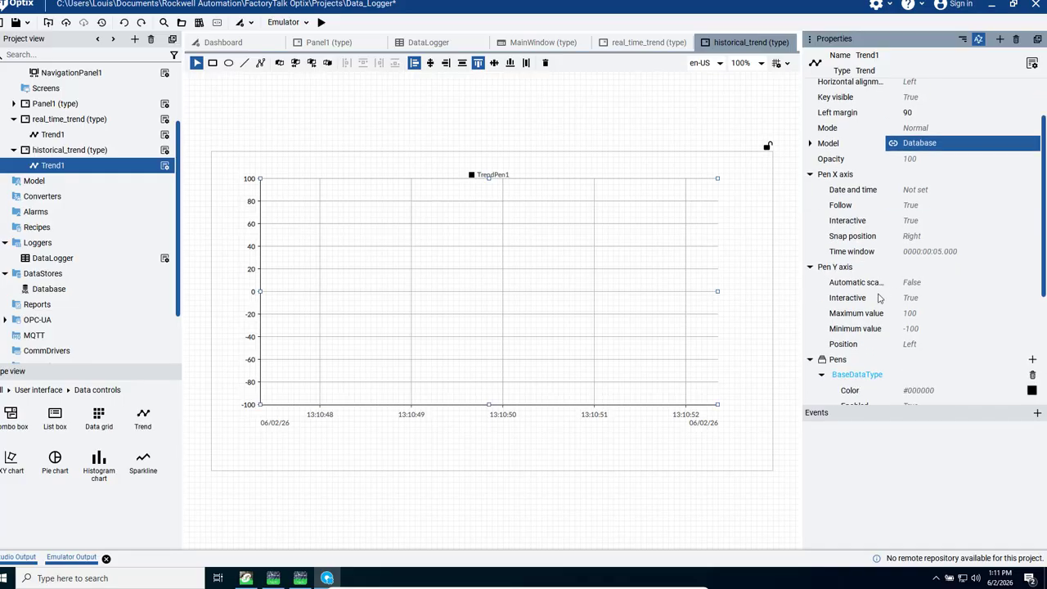
pyautogui.moveTo(838, 277)
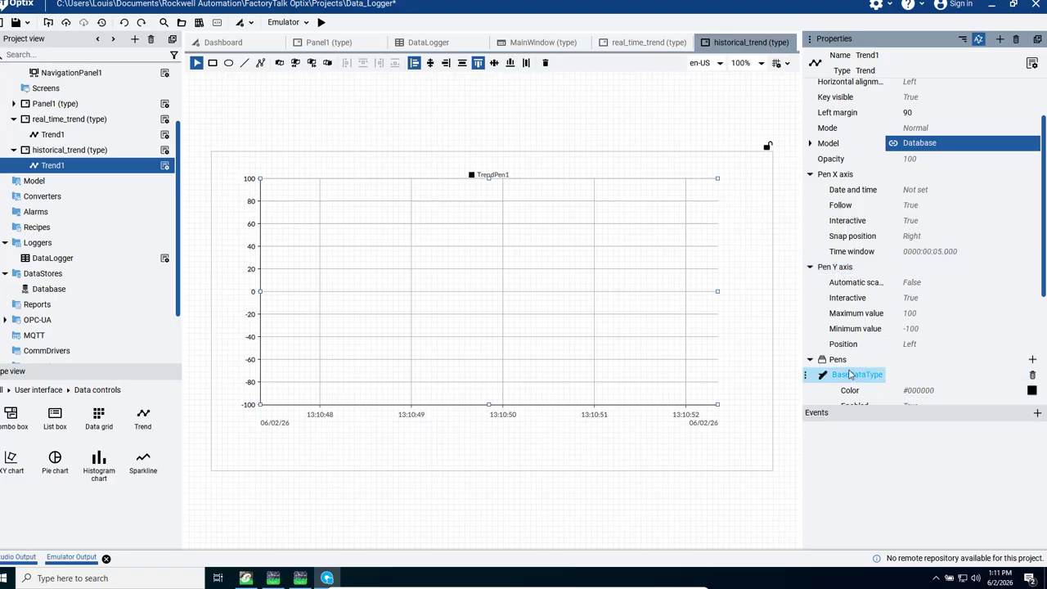
pyautogui.moveTo(844, 383)
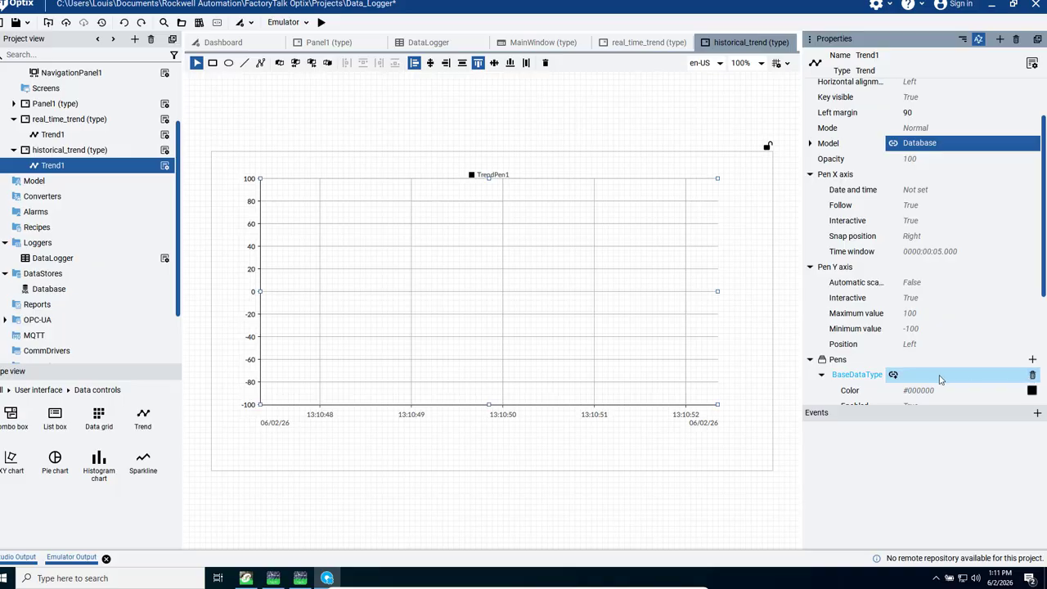
pyautogui.click(892, 374)
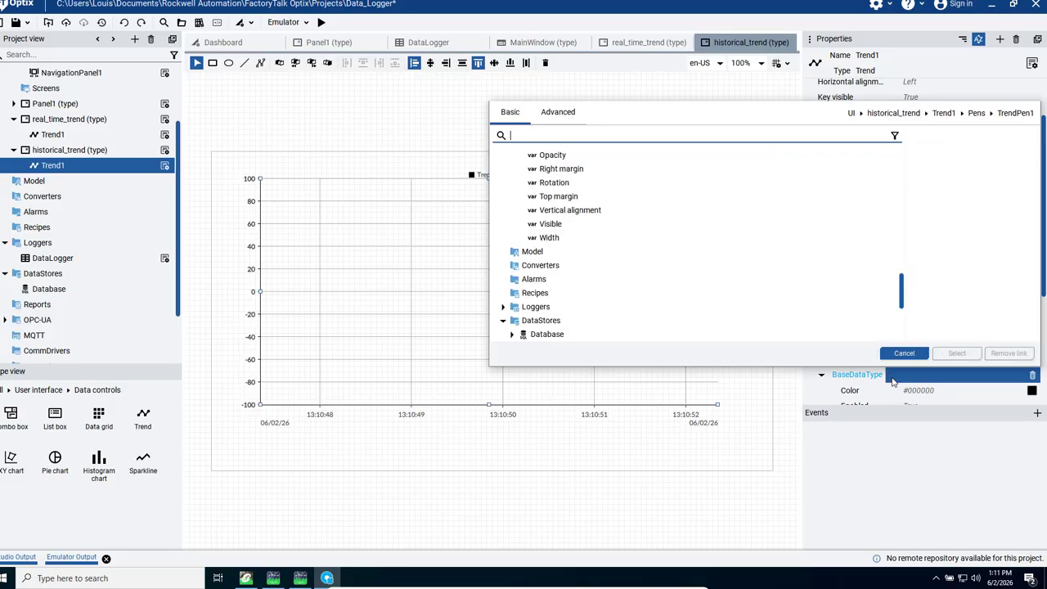
pyautogui.moveTo(903, 293); pyautogui.dragTo(900, 176)
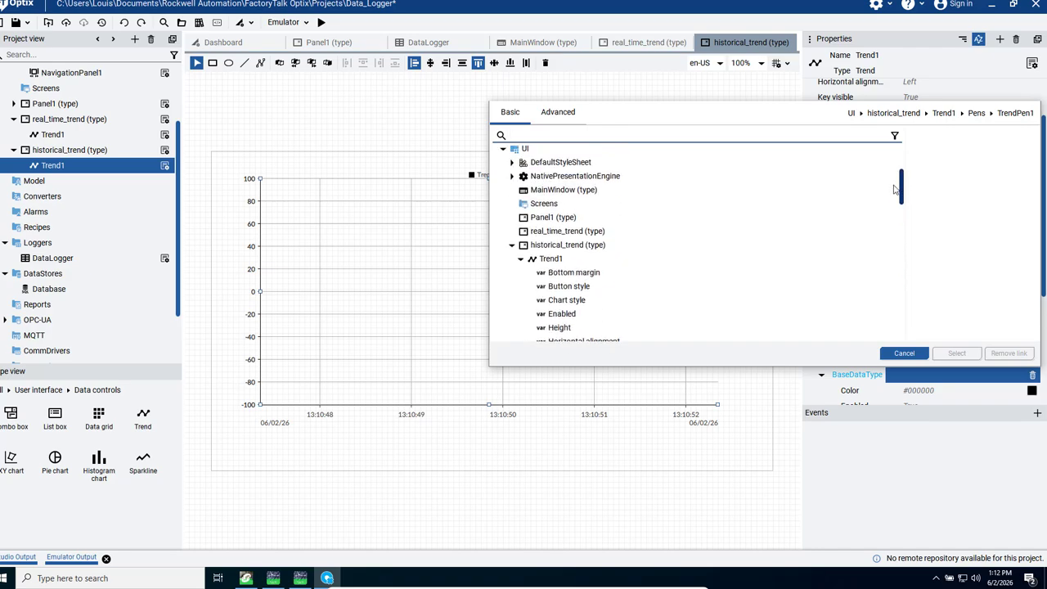
pyautogui.click(511, 245)
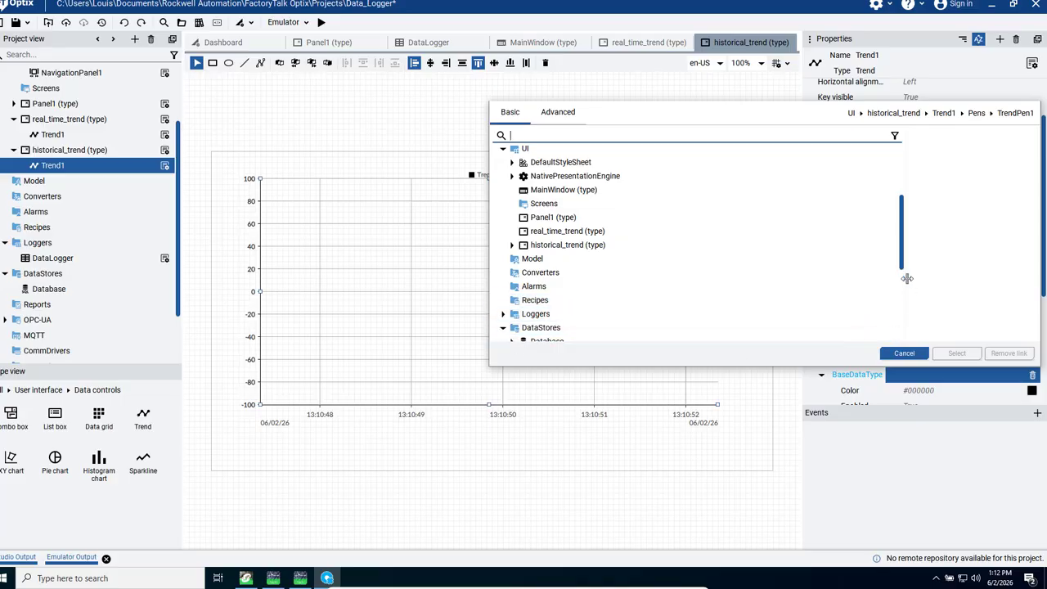
pyautogui.moveTo(905, 259); pyautogui.dragTo(900, 277)
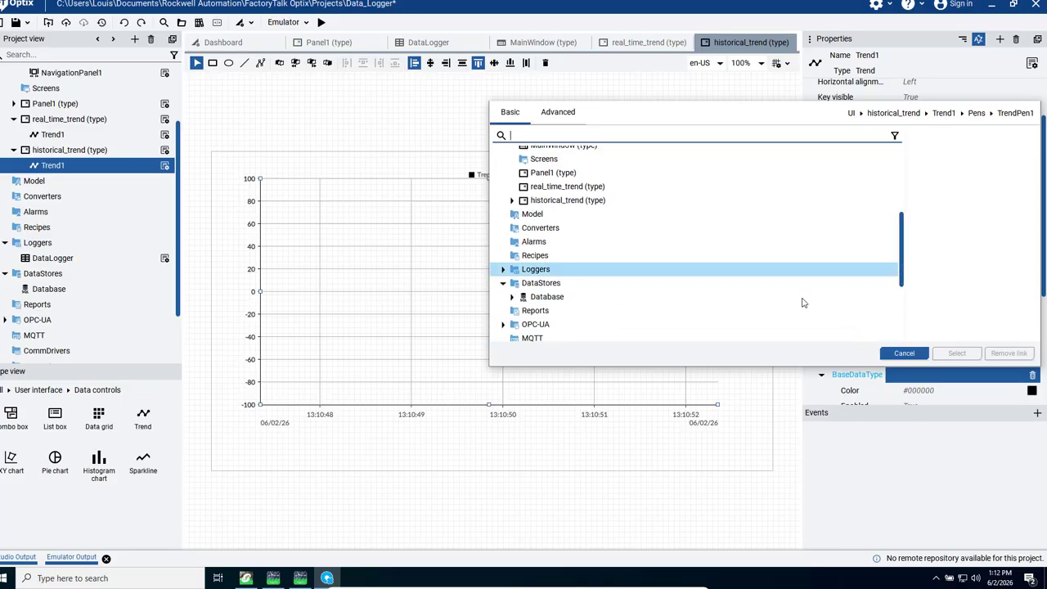
pyautogui.click(504, 270)
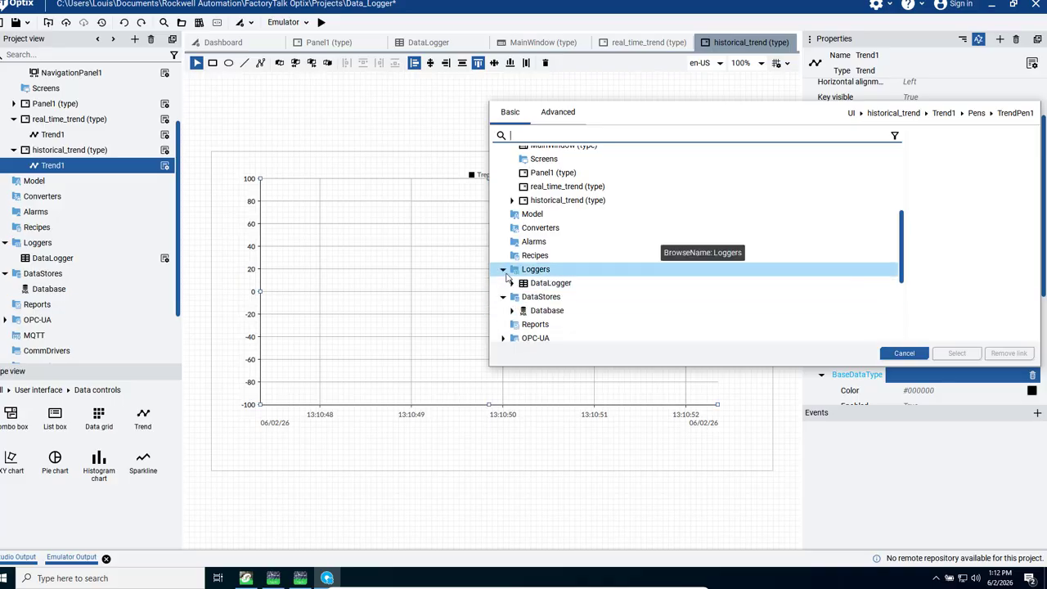
pyautogui.click(511, 283)
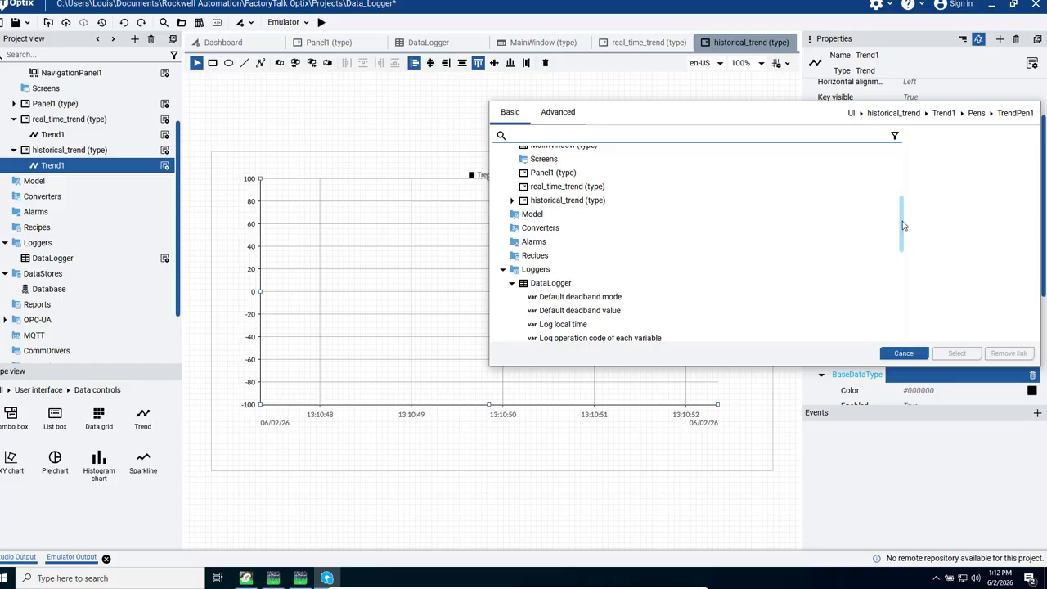
pyautogui.moveTo(903, 226); pyautogui.dragTo(908, 273)
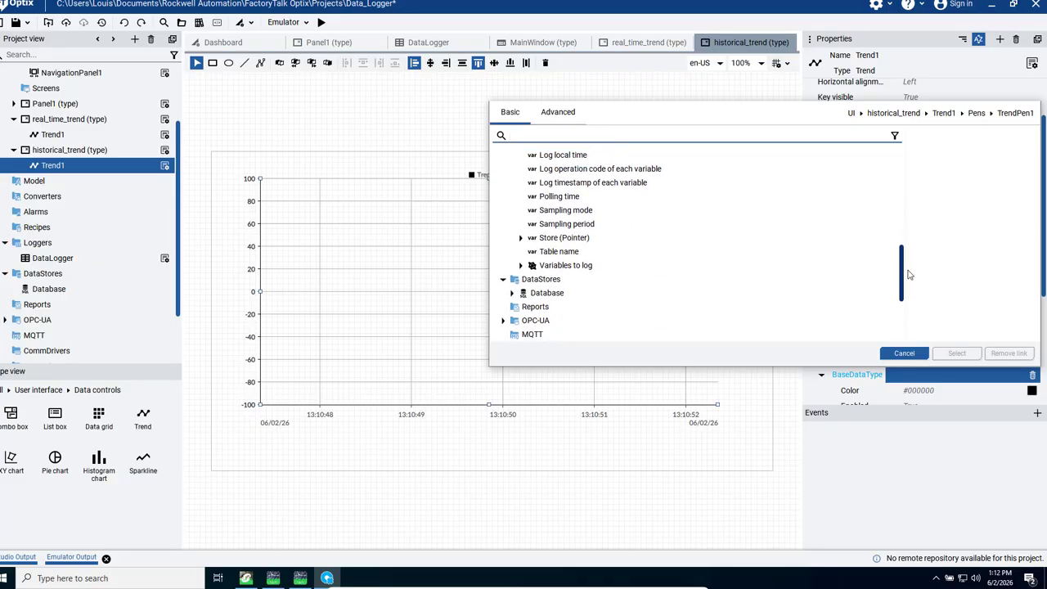
pyautogui.click(523, 268)
pyautogui.click(521, 266)
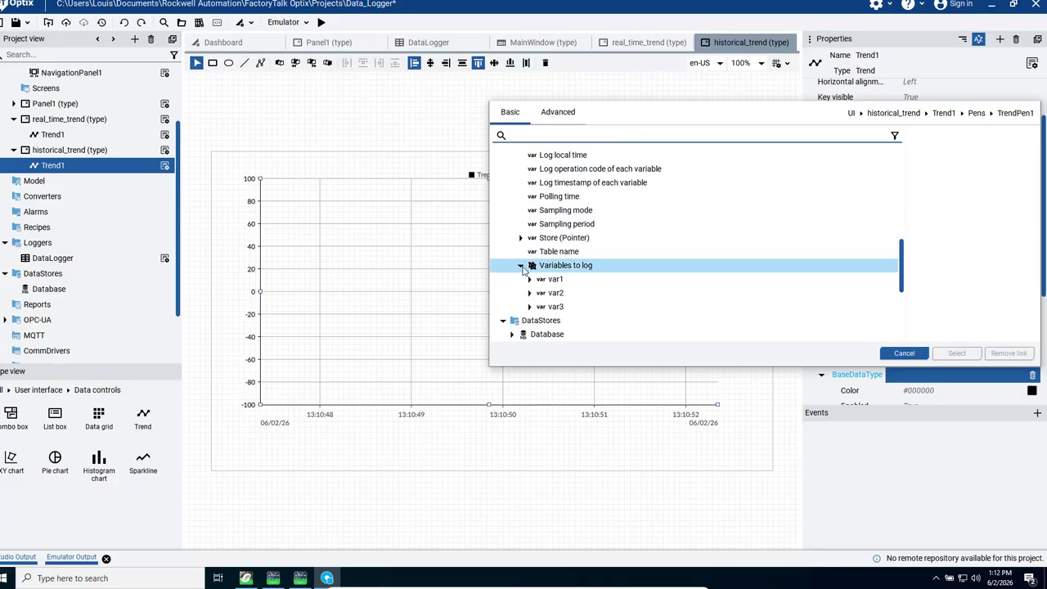
pyautogui.click(556, 293)
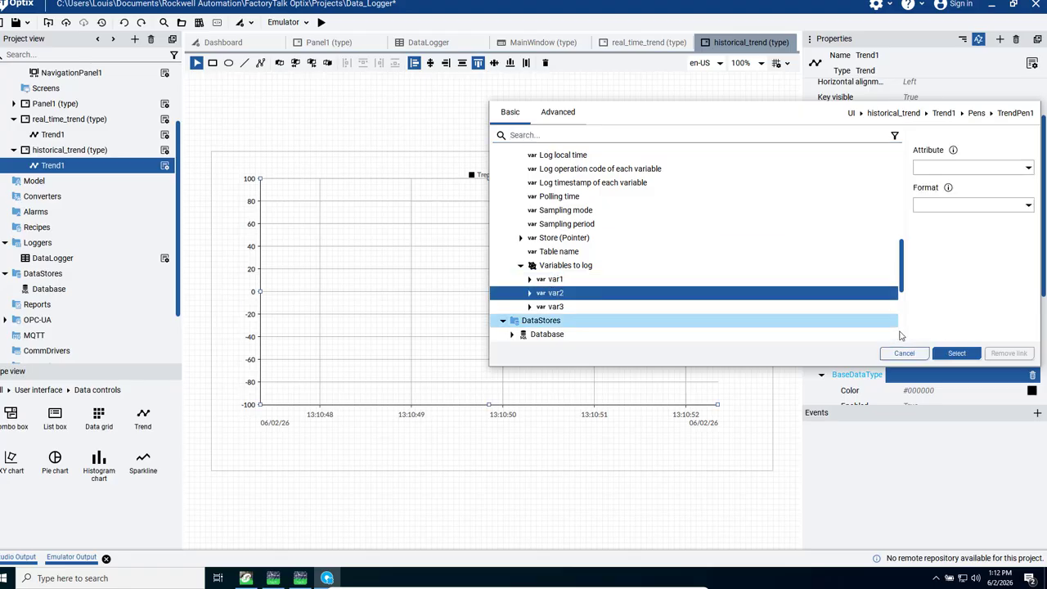
pyautogui.click(957, 353)
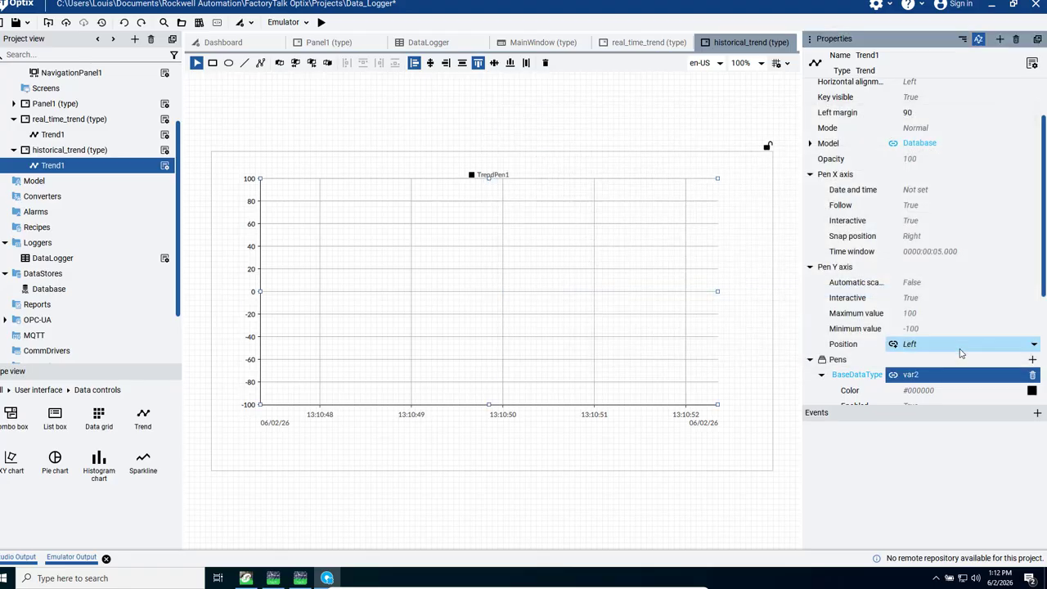
# Step: Set the color of the historical trend's var2 pen to green, #008000
pyautogui.click(939, 396)
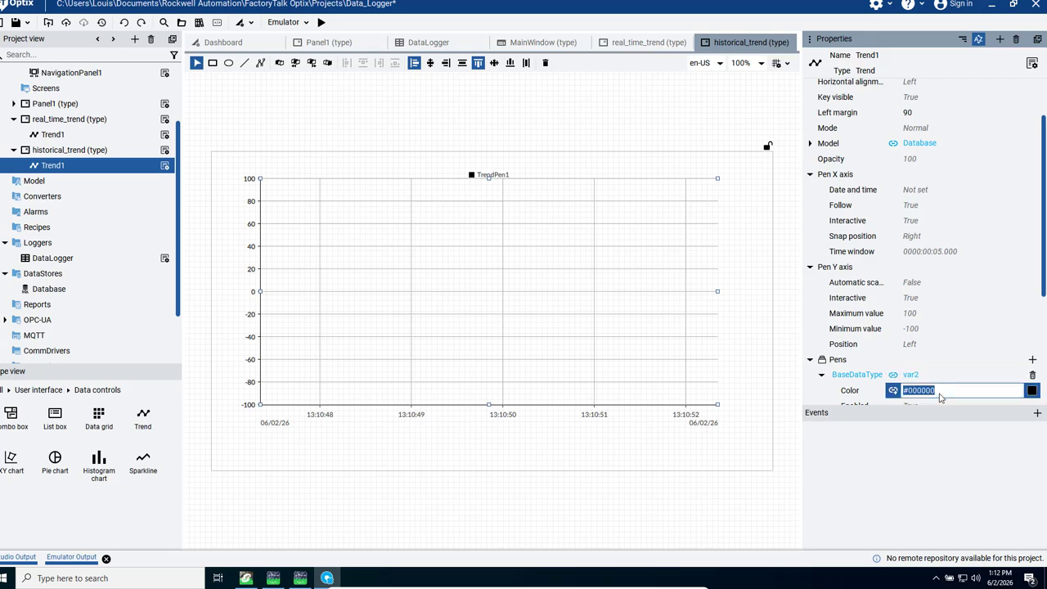
pyautogui.write('green')
pyautogui.press('Return')
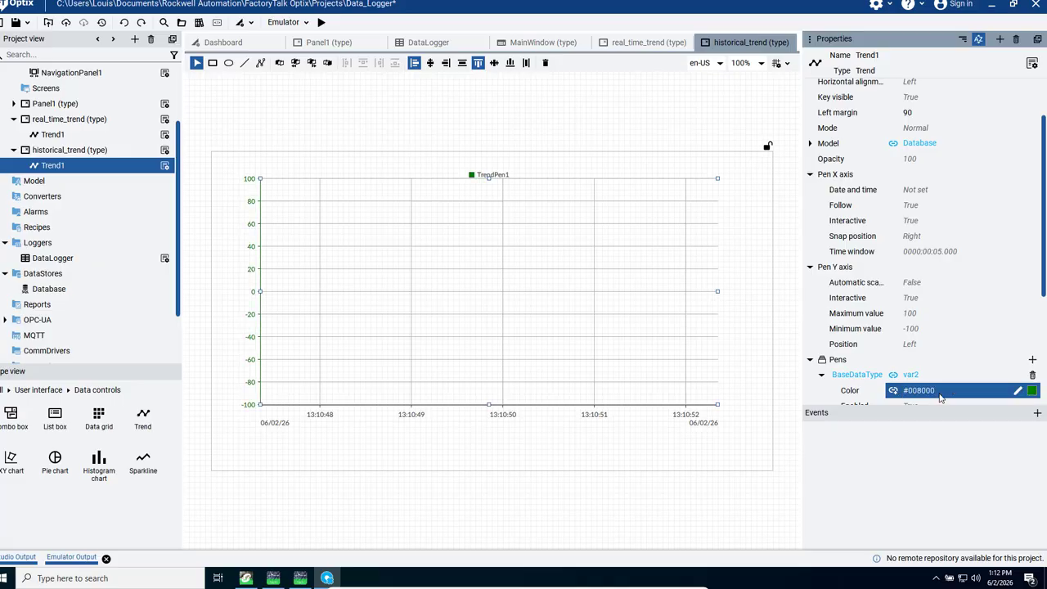
# Step: Add a second pen to the historical trend and link it to var3 from the DataLogger's Variables to log
pyautogui.scroll(-3, 1045, 242)
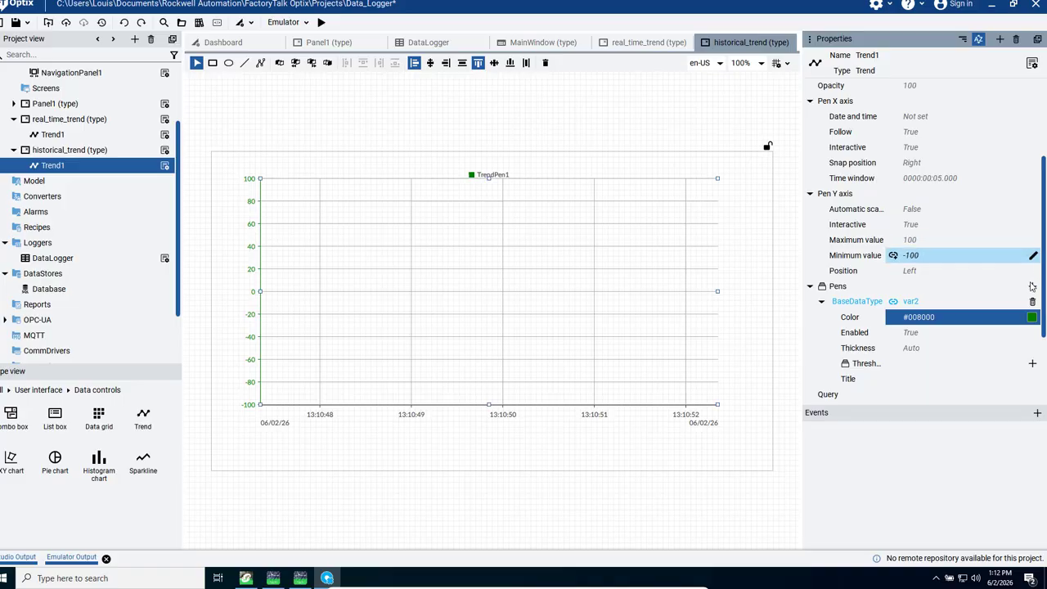
pyautogui.click(1032, 286)
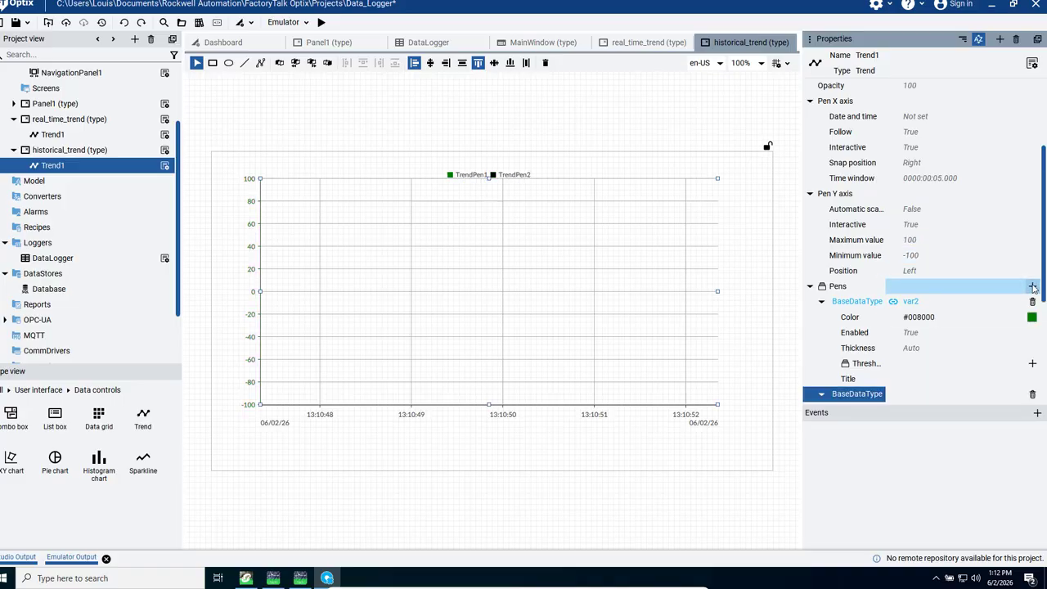
pyautogui.click(895, 395)
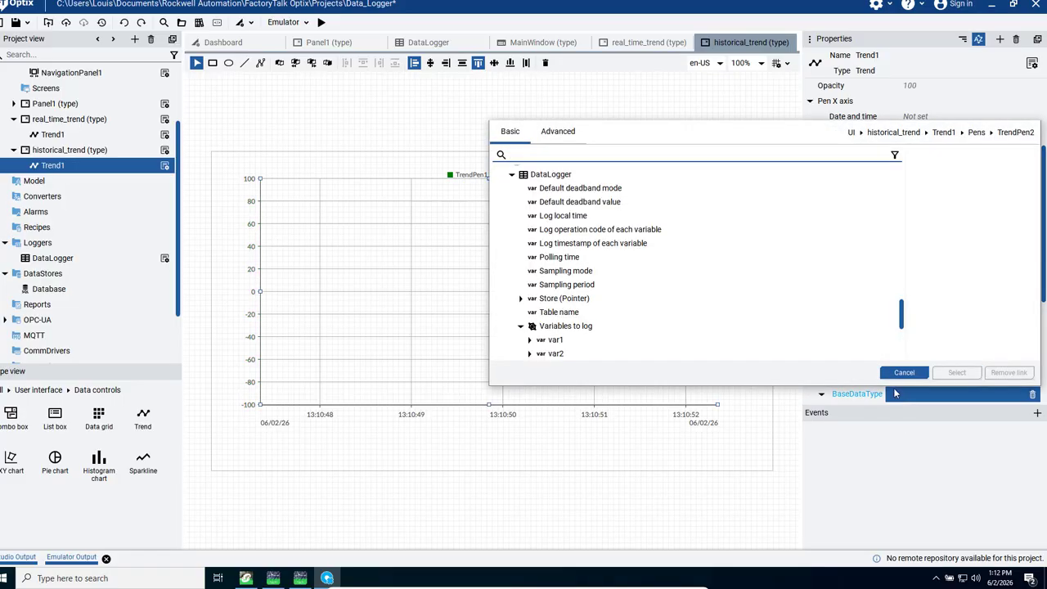
pyautogui.moveTo(899, 317); pyautogui.dragTo(899, 331)
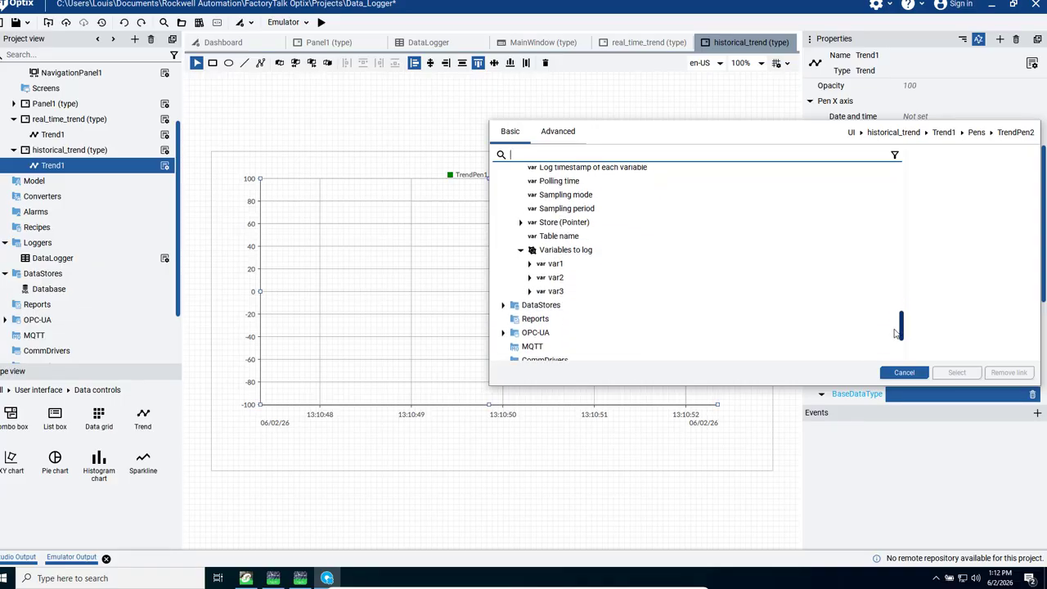
pyautogui.click(556, 292)
pyautogui.click(957, 374)
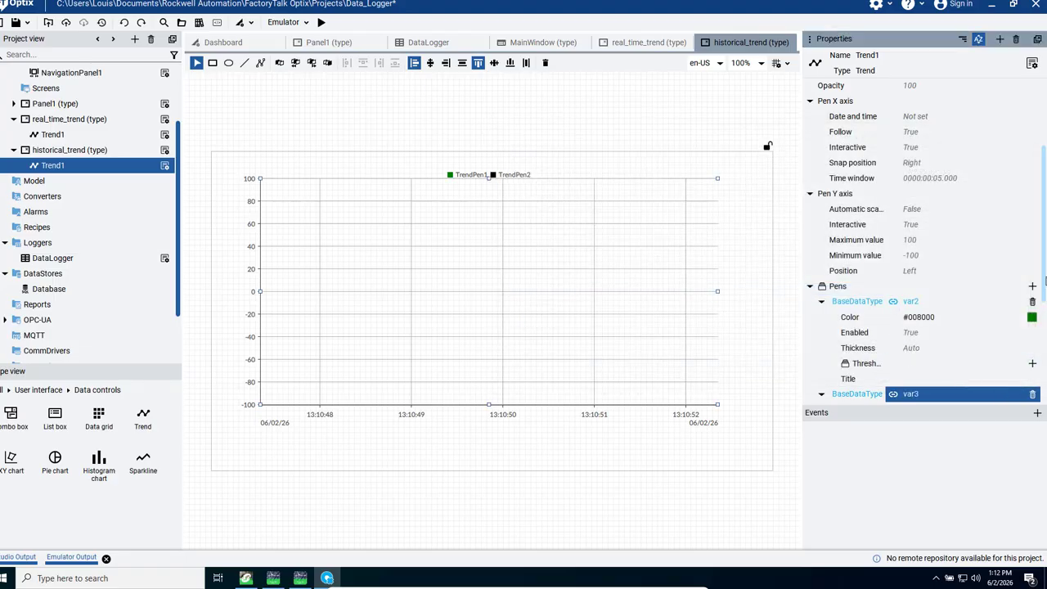
# Step: Set the historical trend's pen Y axis maximum value to 3 and minimum value to -3
pyautogui.moveTo(1043, 281)
pyautogui.mouseDown()
pyautogui.moveTo(1044, 363)
pyautogui.moveTo(1045, 277)
pyautogui.mouseUp()
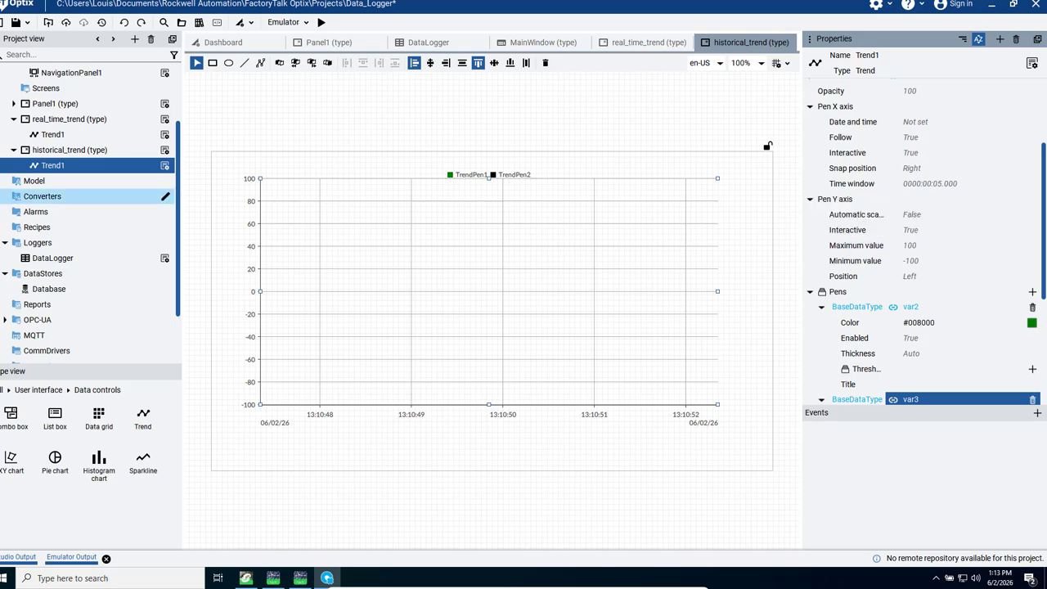
pyautogui.click(927, 248)
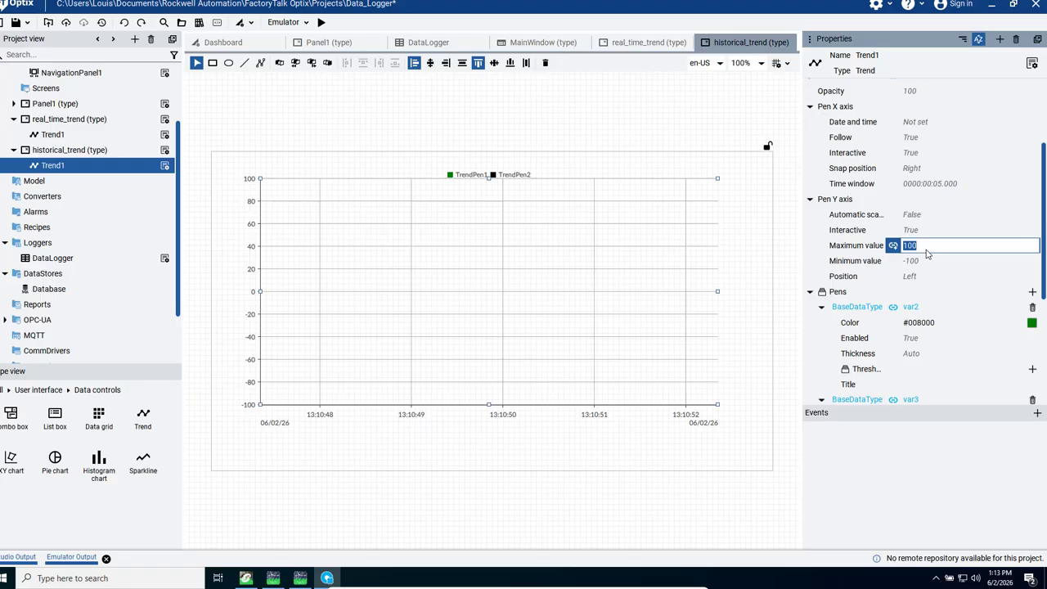
pyautogui.write('2')
pyautogui.press('Return')
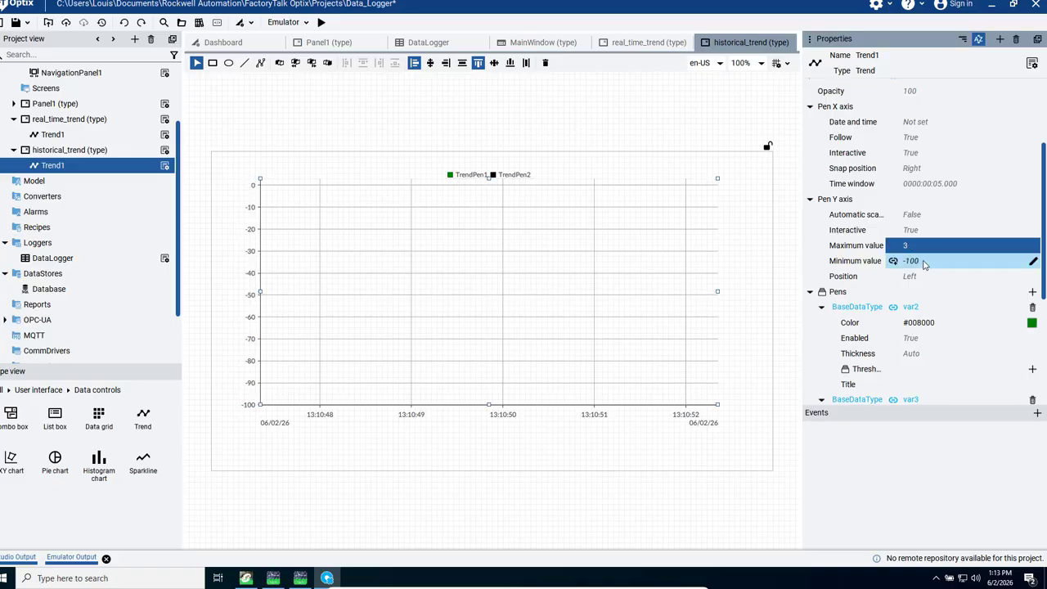
pyautogui.click(924, 261)
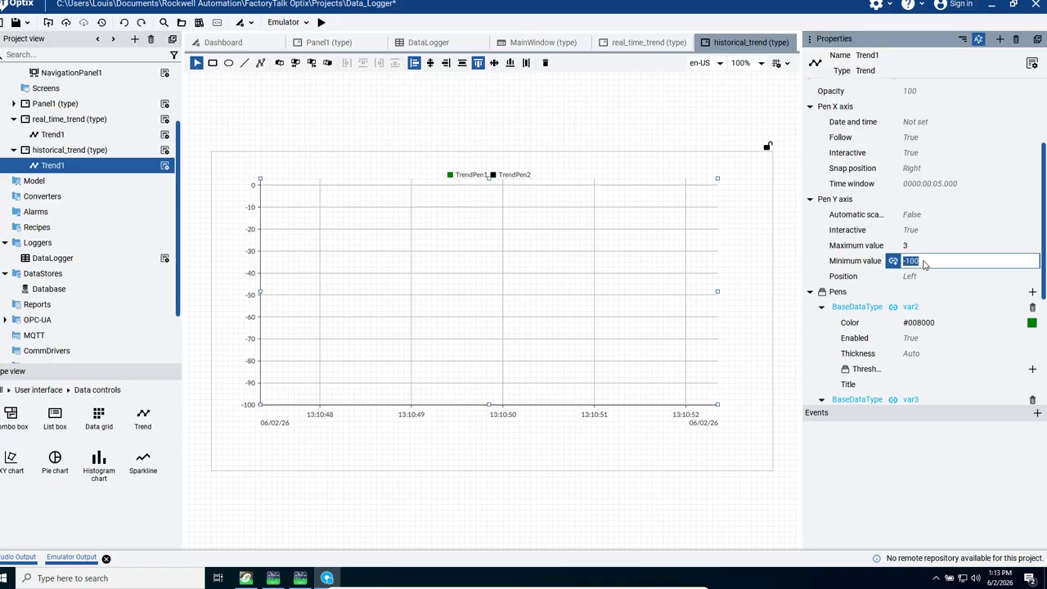
pyautogui.write('-3')
pyautogui.press('Return')
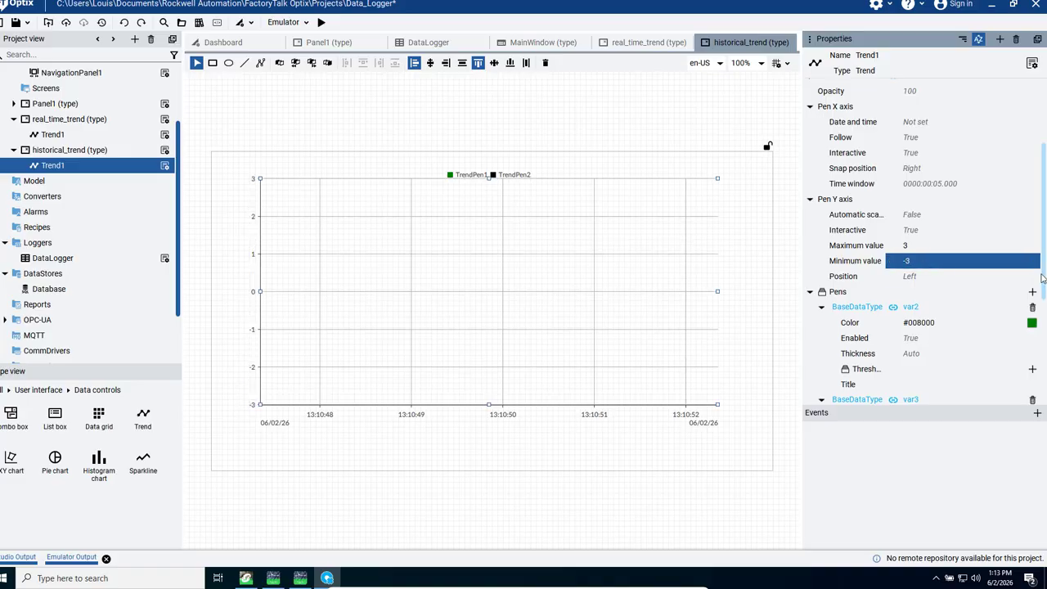
# Step: Title the historical trend's two pens var2 and var3 to match their linked variables
pyautogui.scroll(2, 1044, 278)
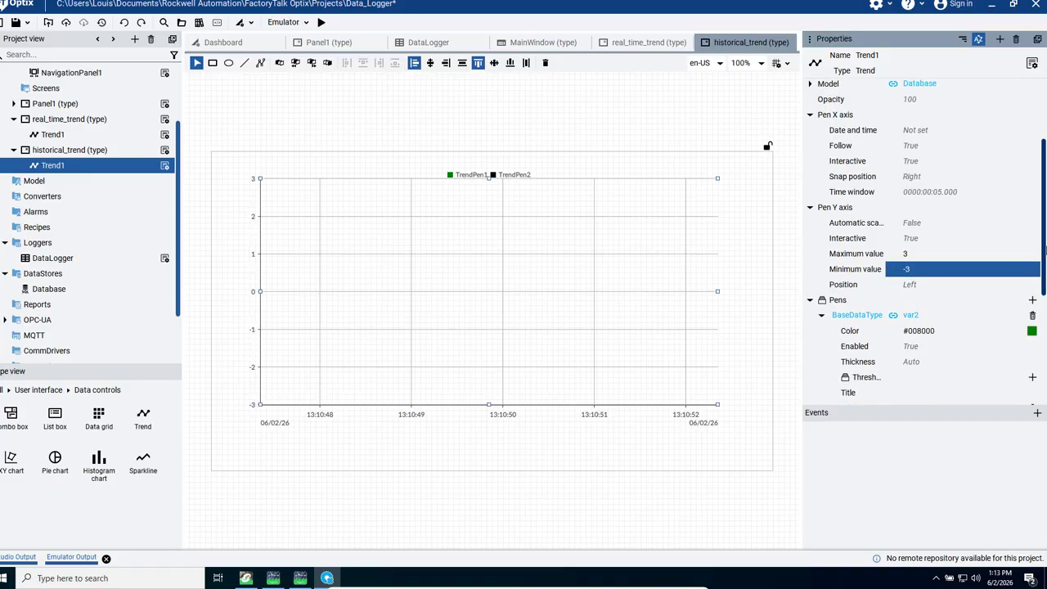
pyautogui.scroll(-2, 1044, 276)
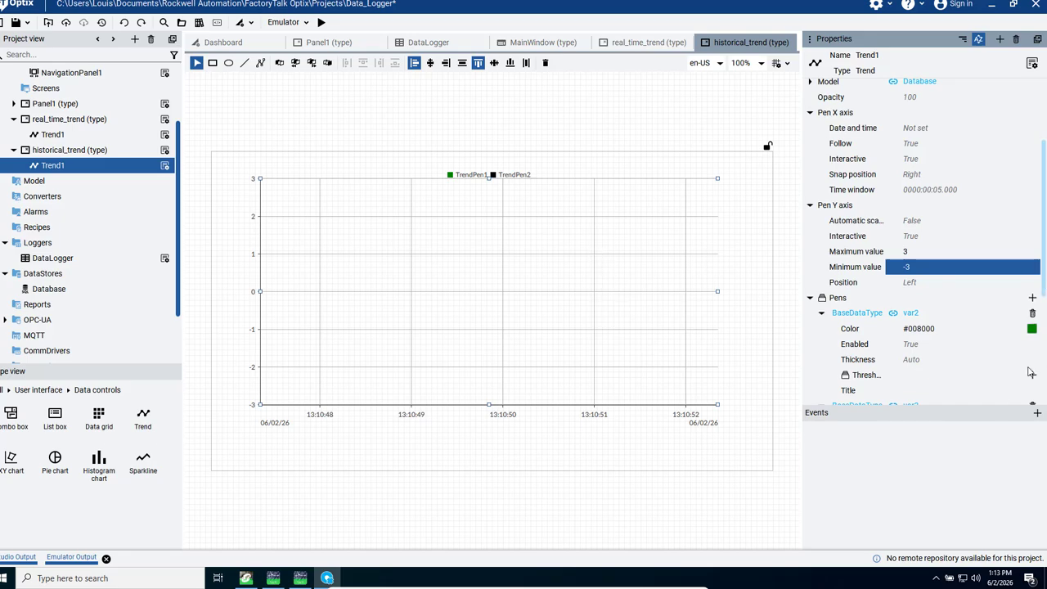
pyautogui.click(902, 395)
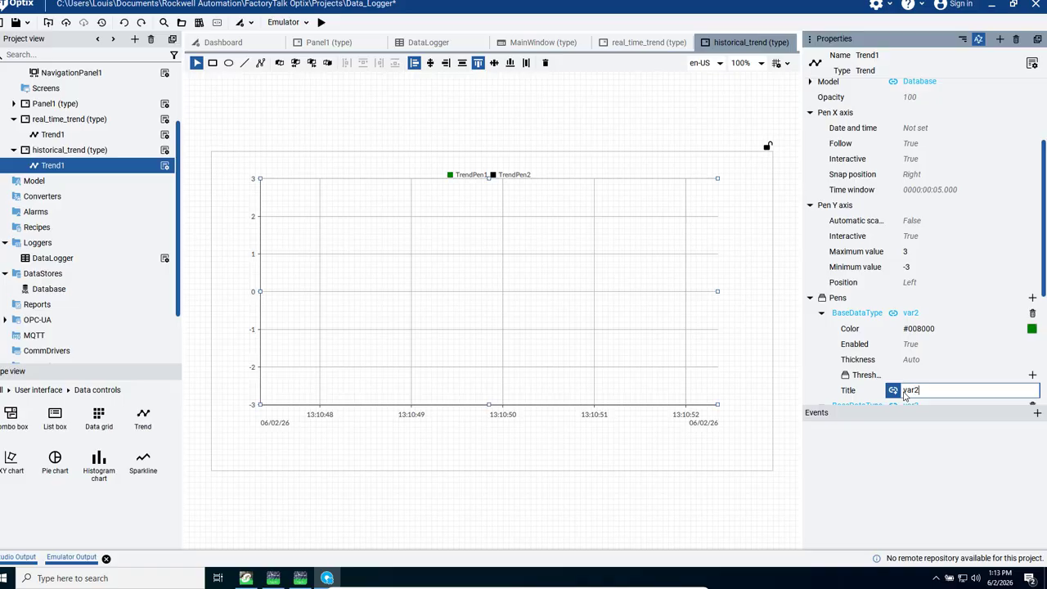
pyautogui.press('Return')
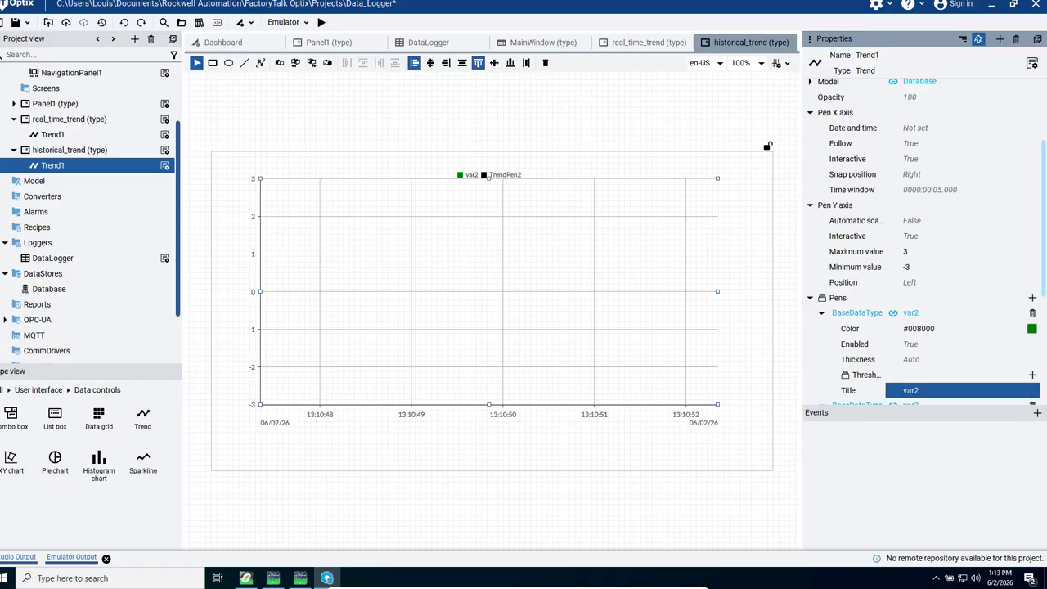
pyautogui.scroll(-4, 948, 319)
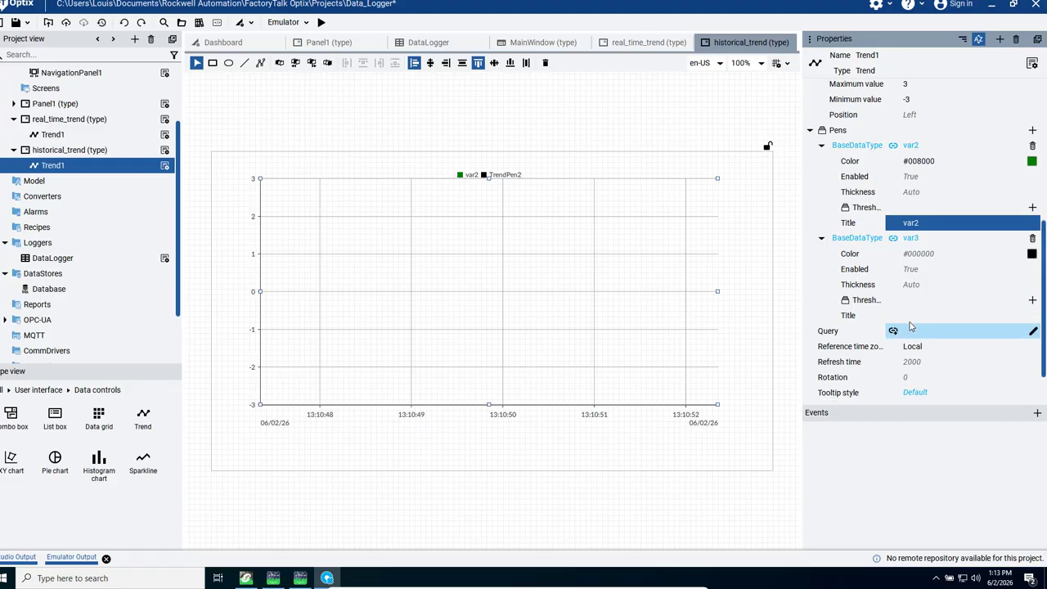
pyautogui.click(907, 318)
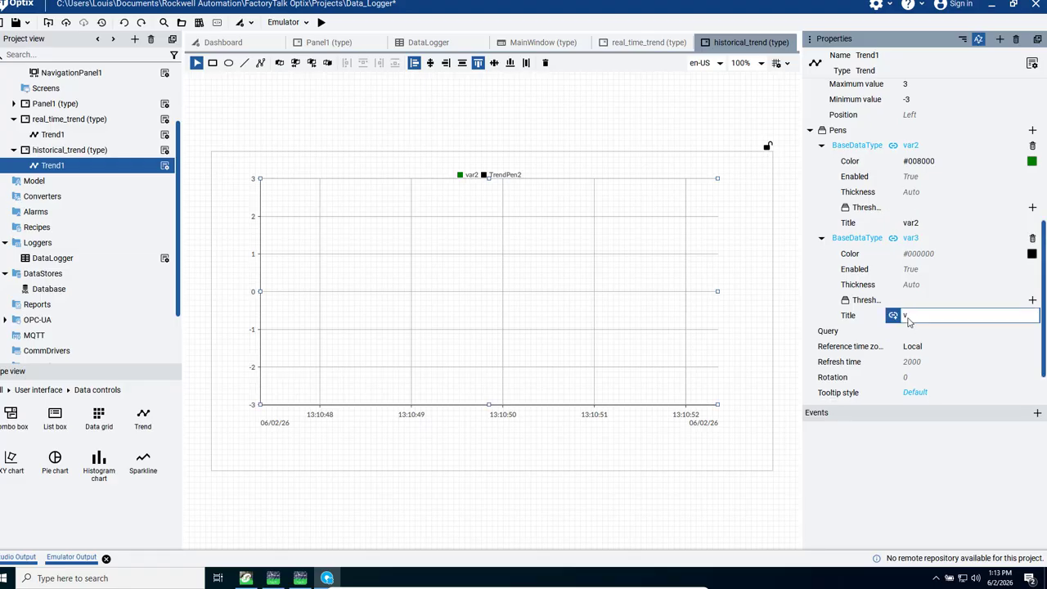
pyautogui.press('Return')
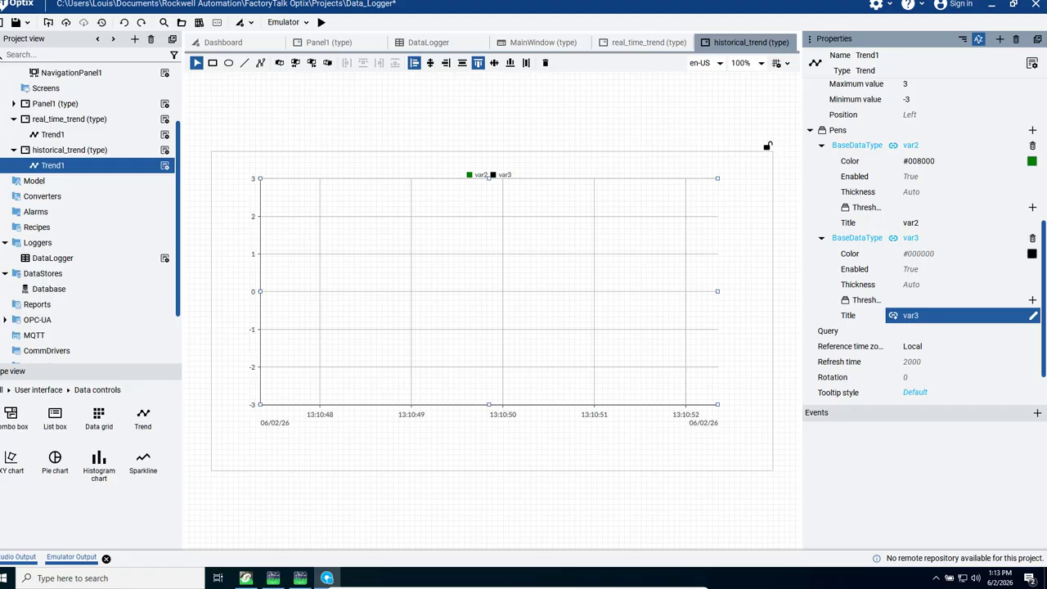
# Step: Set the real-time trend's pen Y axis maximum value to 3 and minimum value to -3
pyautogui.scroll(3, 924, 245)
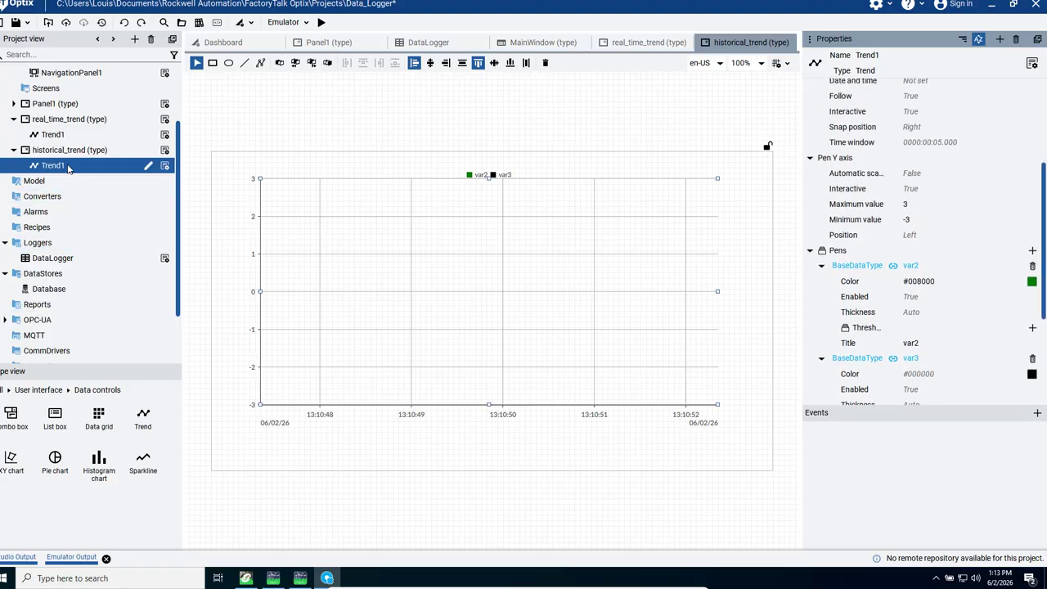
pyautogui.doubleClick(62, 121)
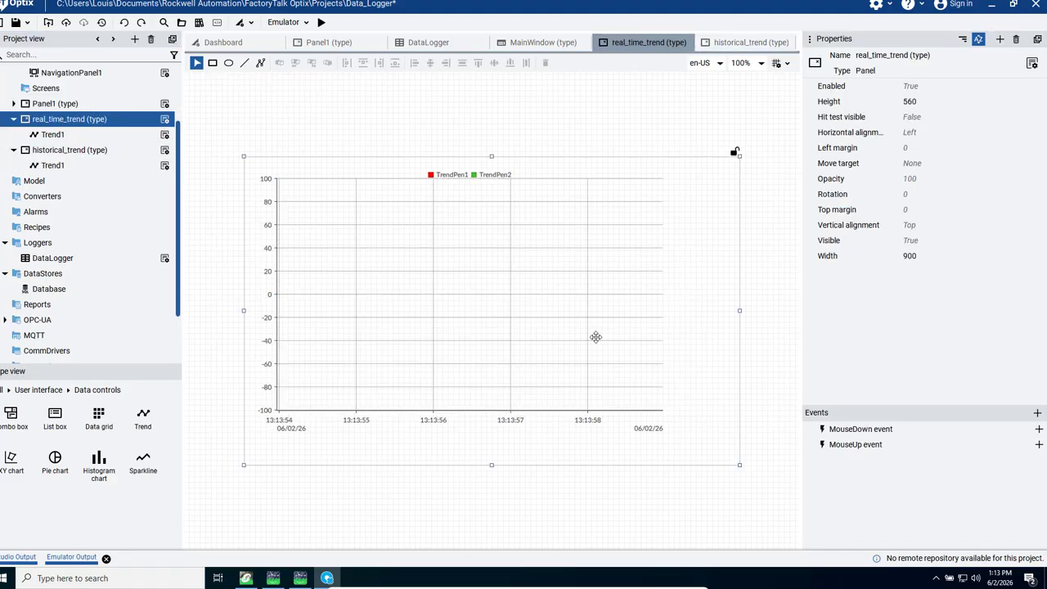
pyautogui.click(375, 303)
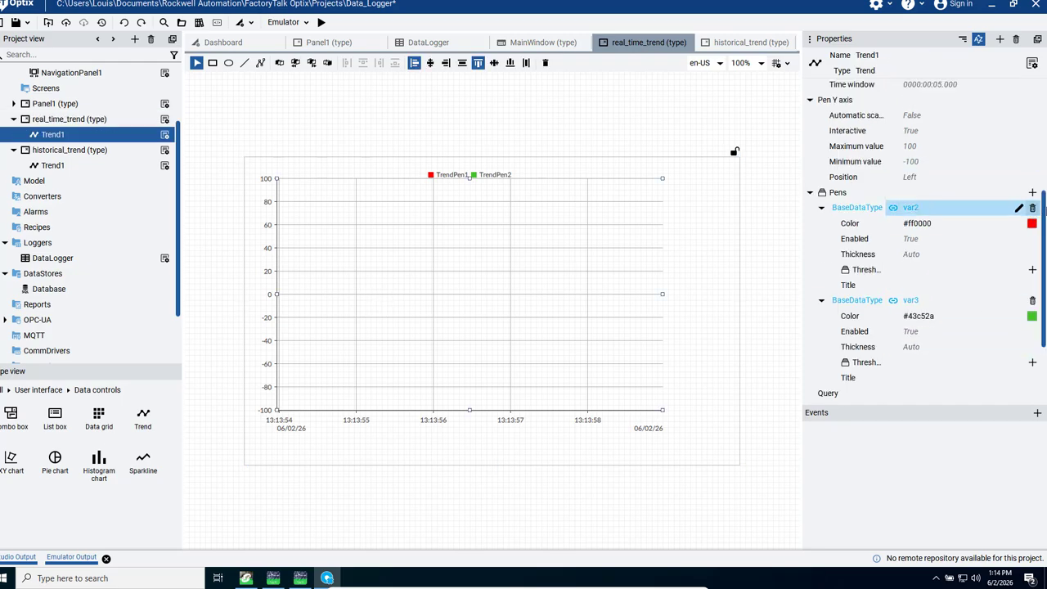
pyautogui.scroll(3, 900, 229)
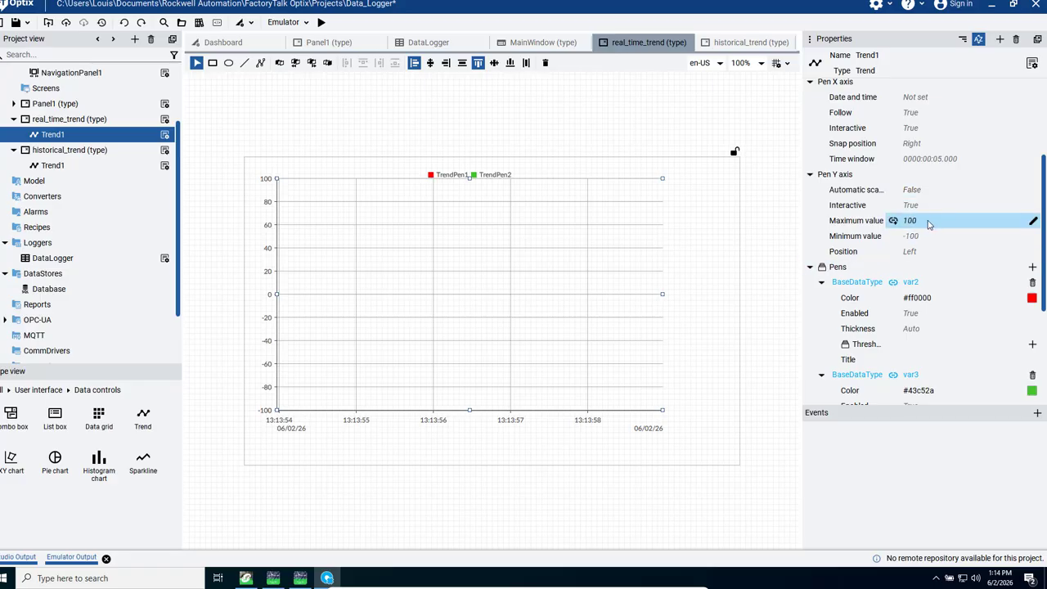
pyautogui.click(926, 221)
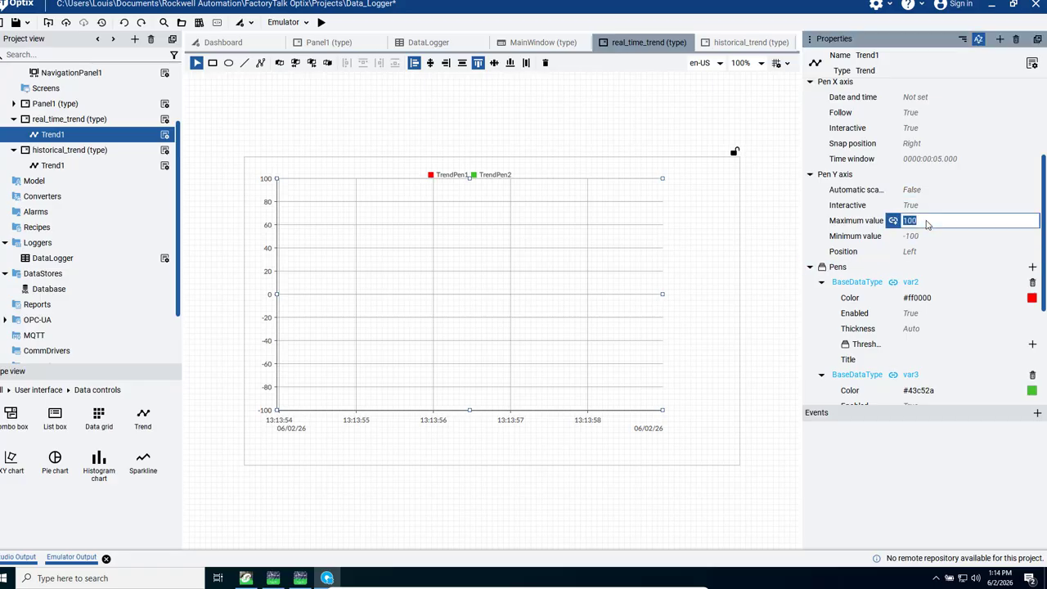
pyautogui.write('0')
pyautogui.press('Return')
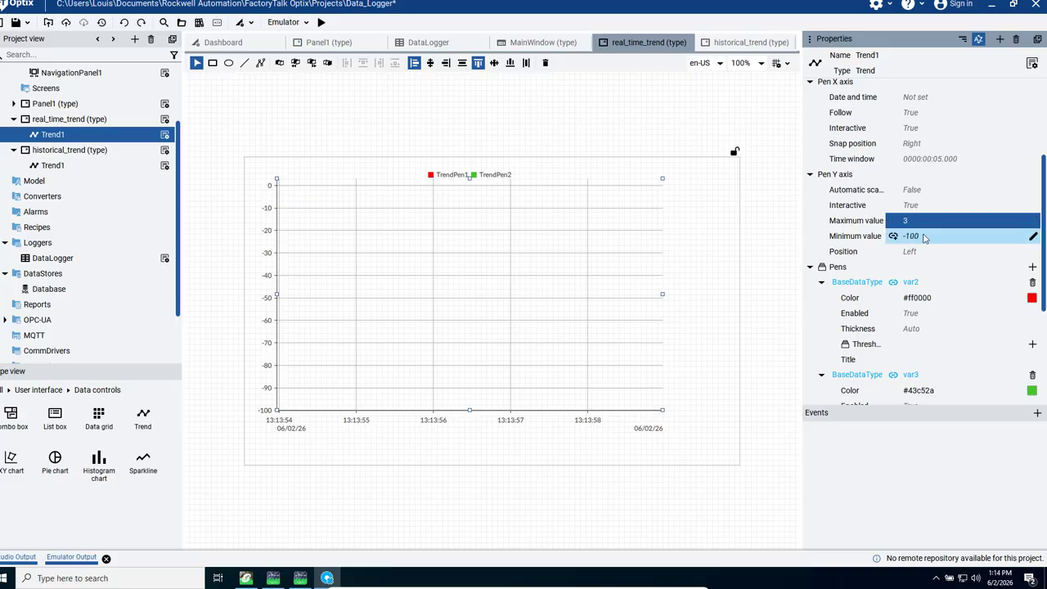
pyautogui.click(925, 237)
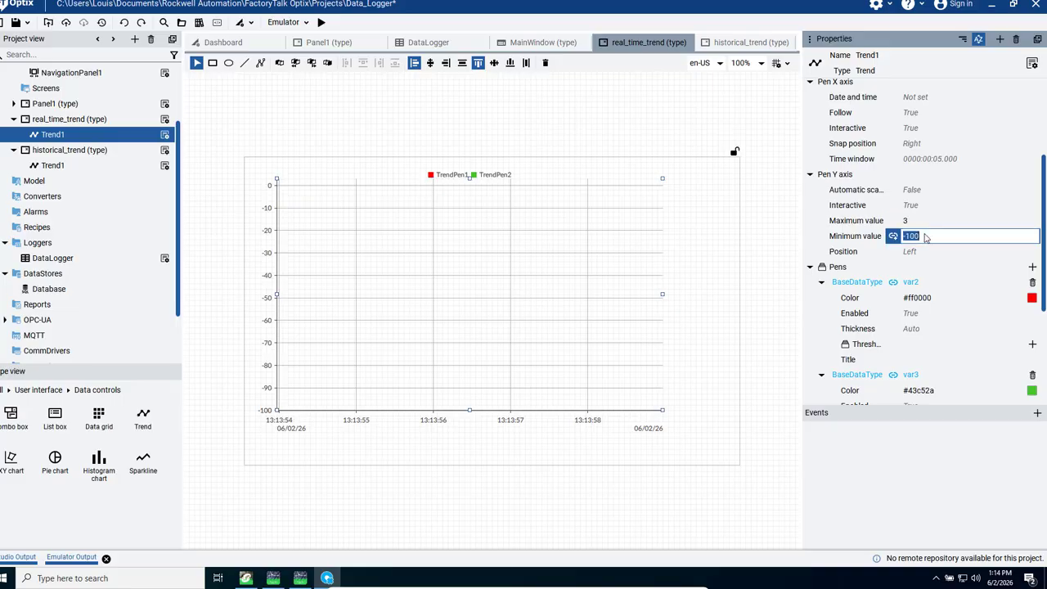
pyautogui.write('-3')
pyautogui.press('Return')
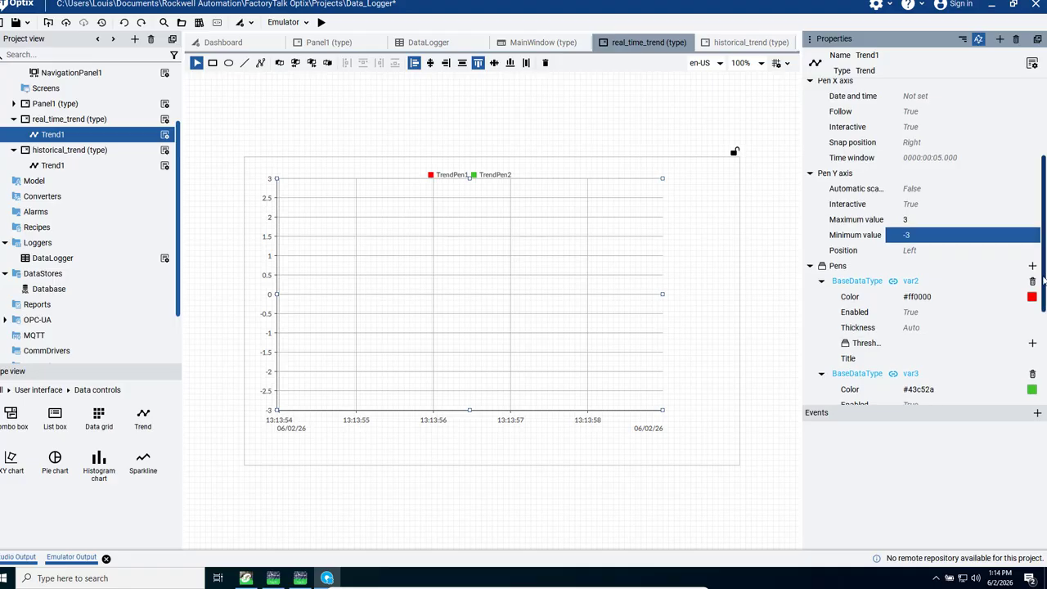
# Step: Title the real-time trend's two pens var2 and var3 to match their linked variables
pyautogui.scroll(-1, 1022, 295)
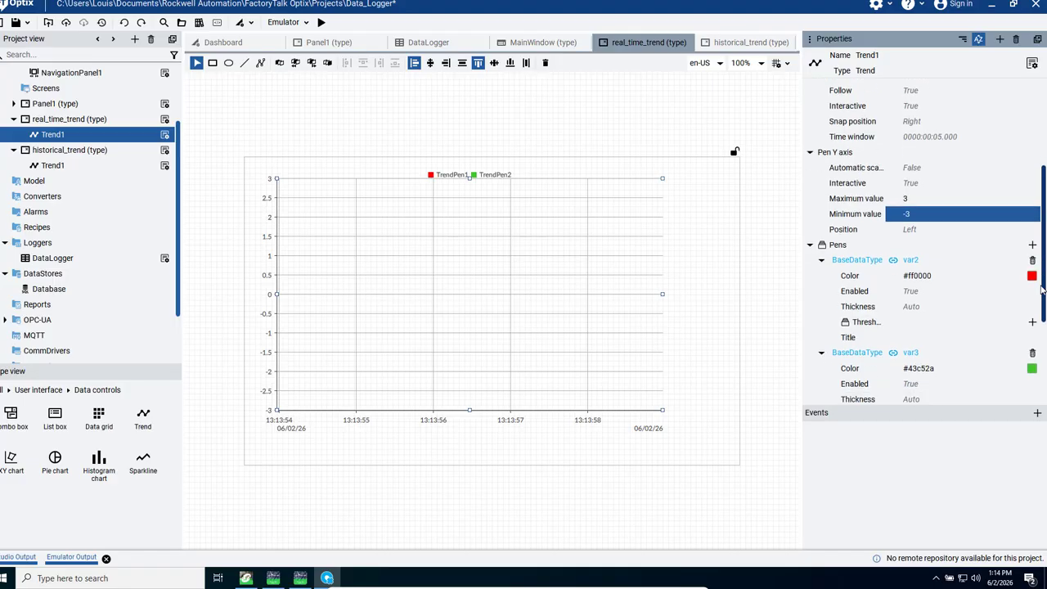
pyautogui.click(904, 338)
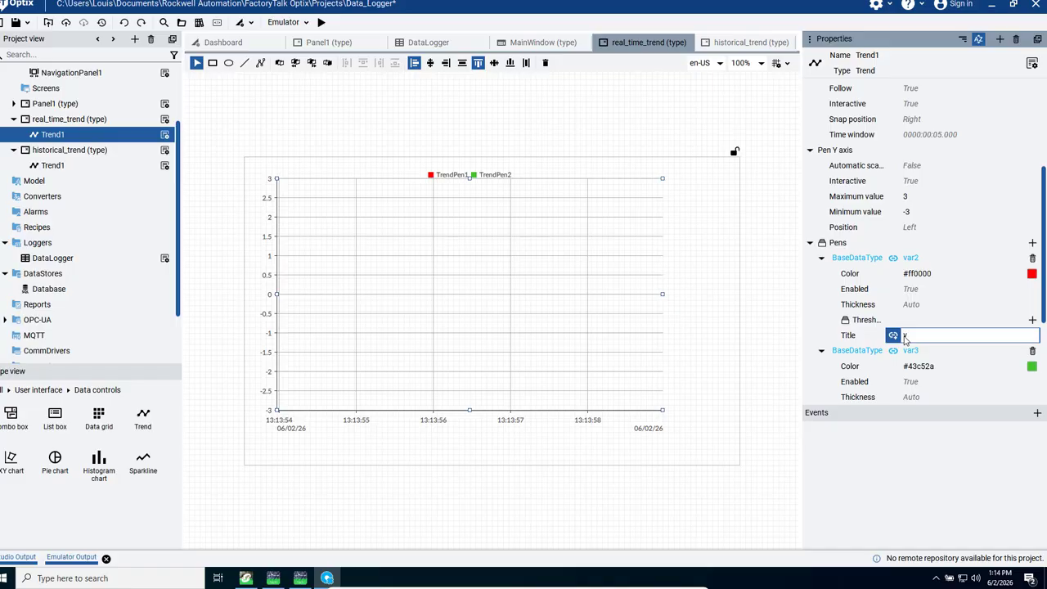
pyautogui.press('Return')
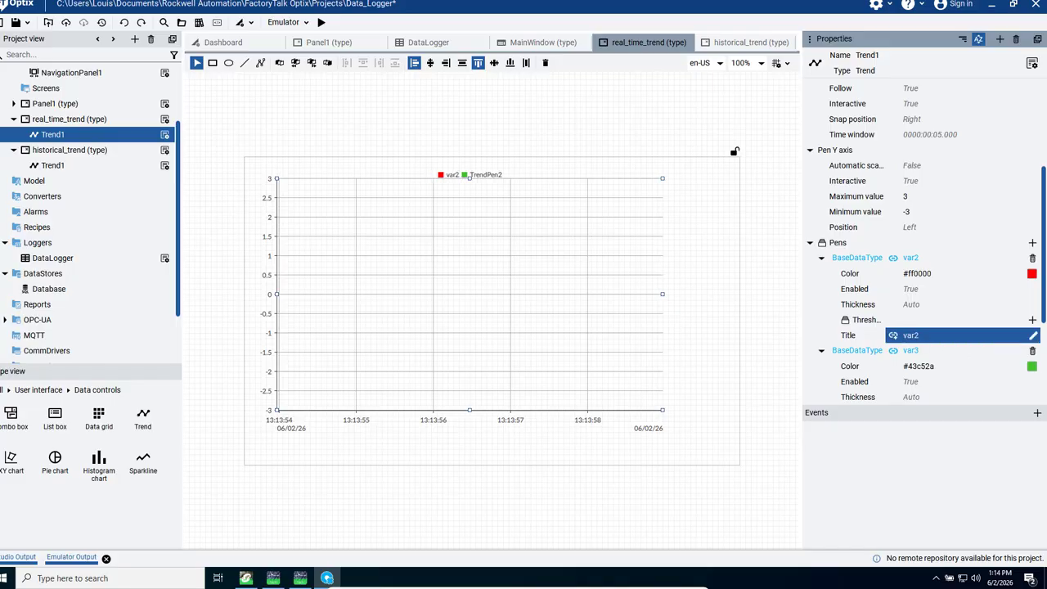
pyautogui.scroll(-5, 925, 315)
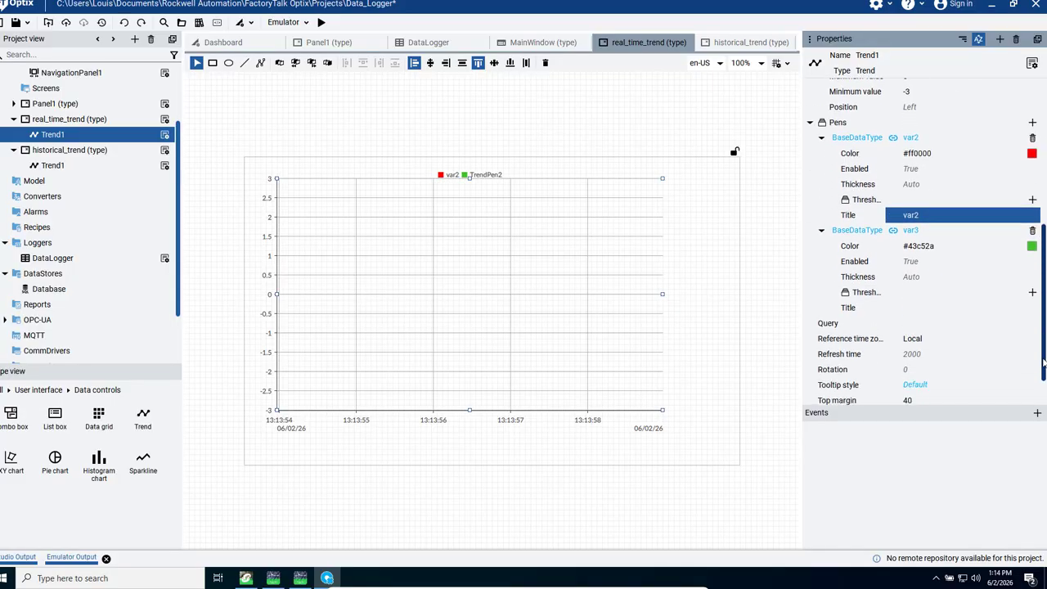
pyautogui.click(906, 307)
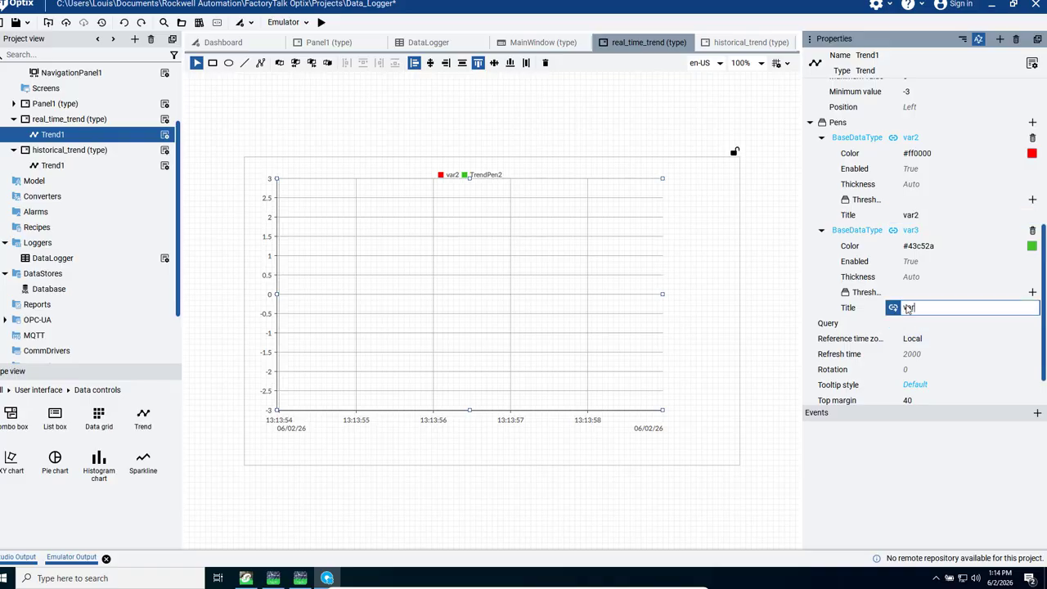
pyautogui.press('Return')
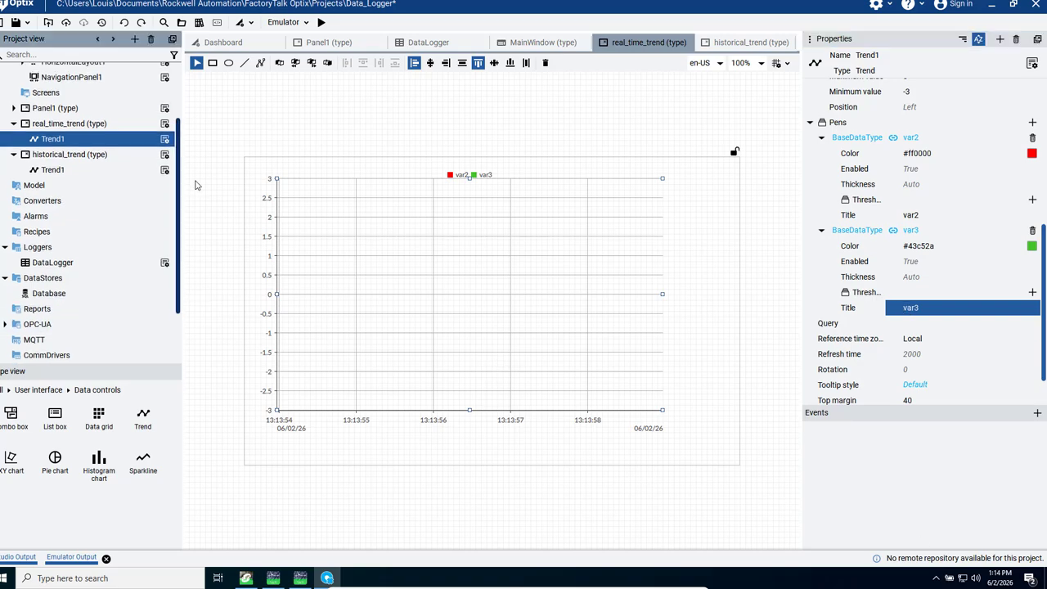
# Step: Add the real_time_trend and historical_trend panels as pages after Panel1 in MainWindow's navigation panel
pyautogui.scroll(3, 163, 180)
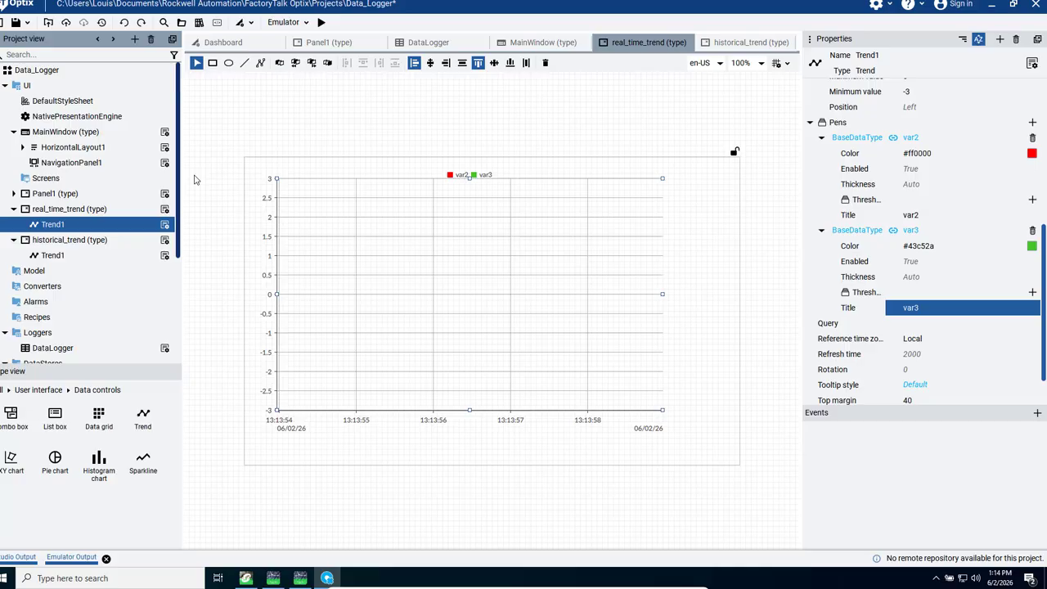
pyautogui.doubleClick(67, 135)
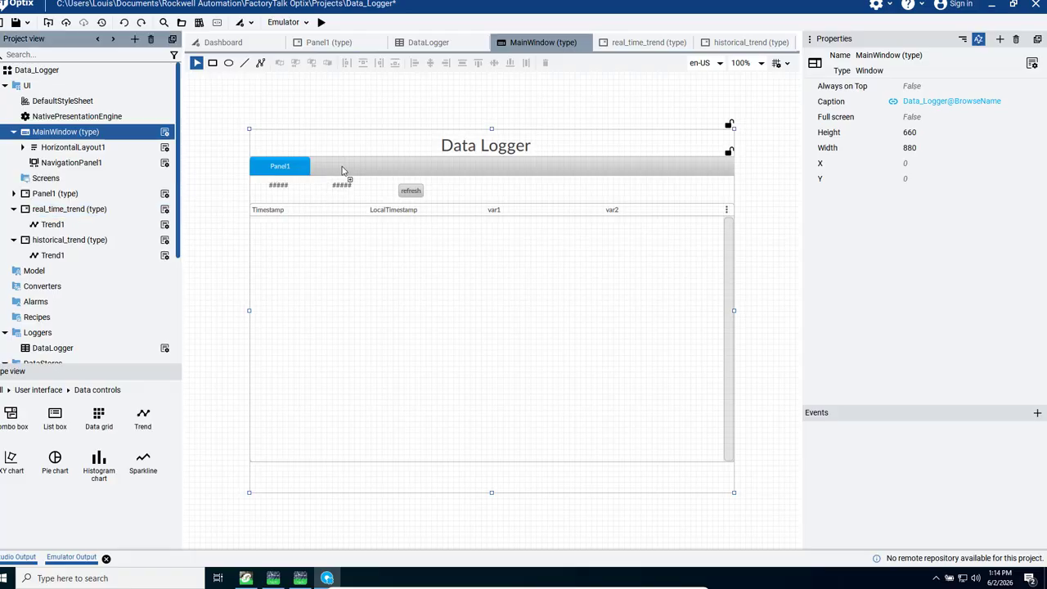
pyautogui.moveTo(343, 170); pyautogui.dragTo(342, 173)
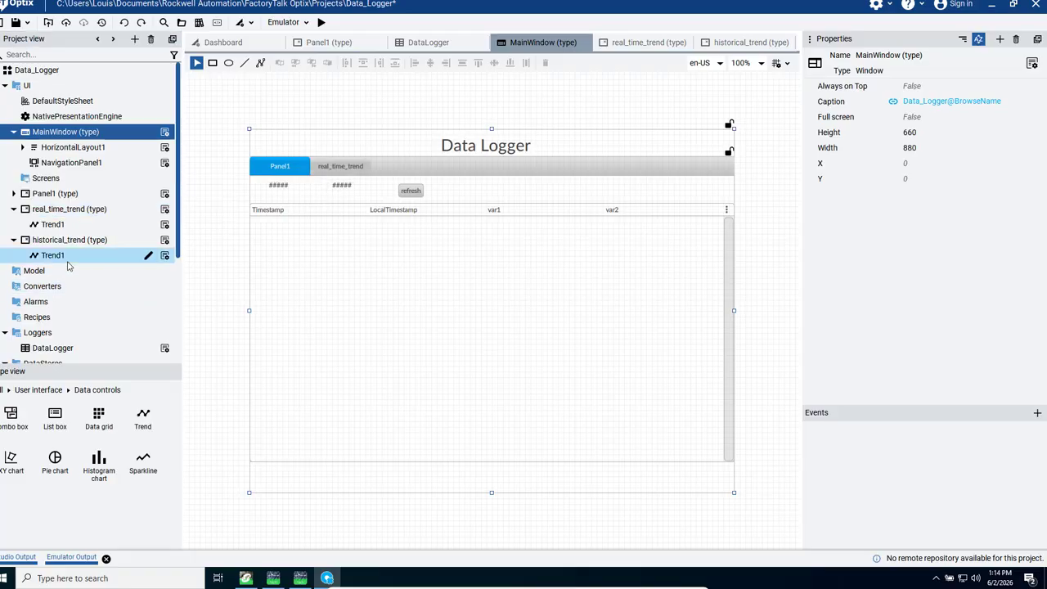
pyautogui.moveTo(69, 240); pyautogui.dragTo(417, 175)
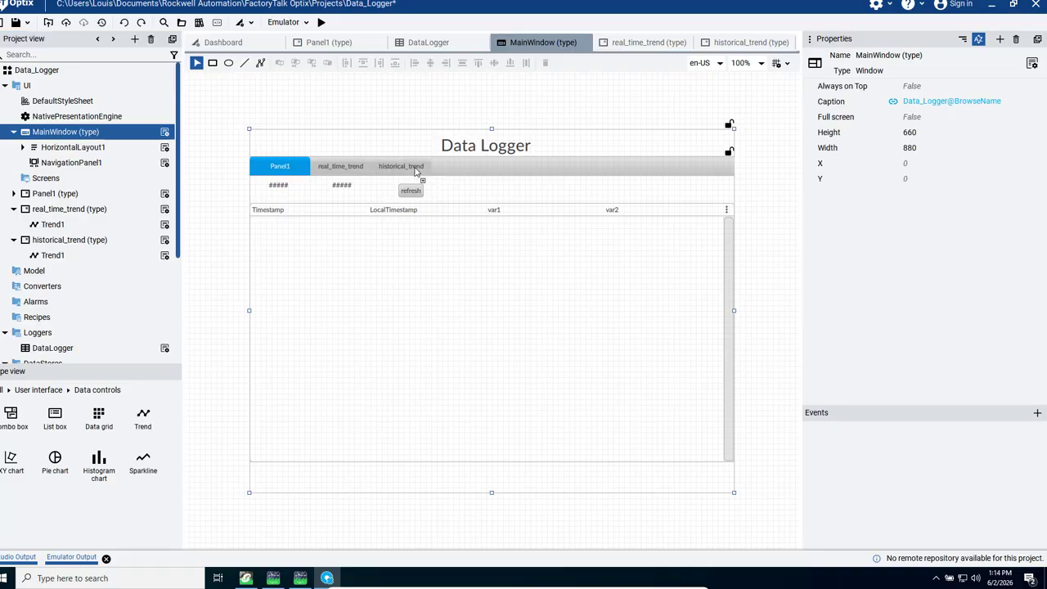
pyautogui.click(429, 298)
pyautogui.click(221, 87)
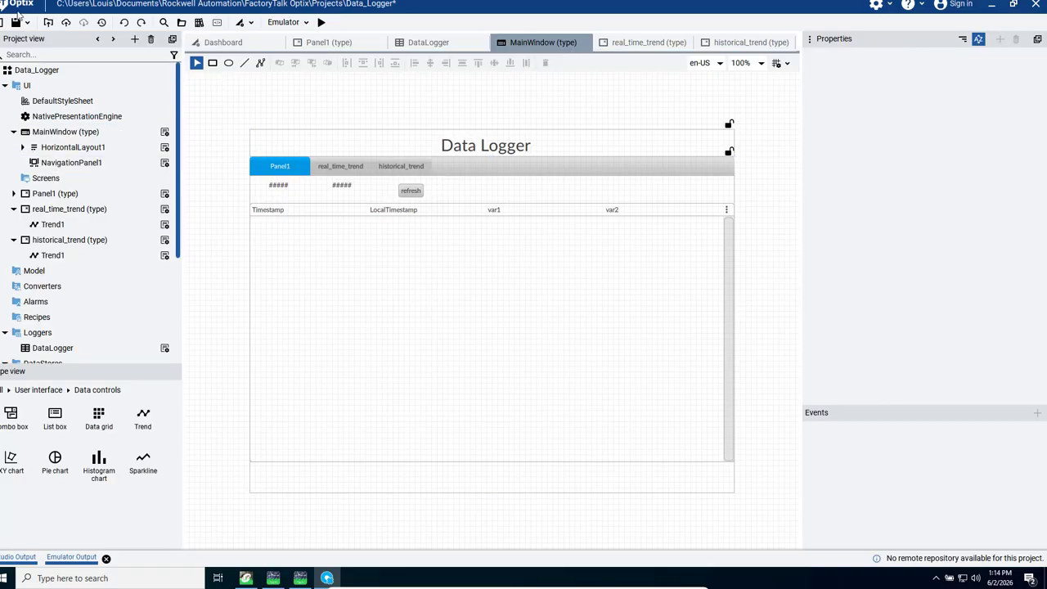
# Step: Save the project, run it in the emulator and bring the Data_Logger runtime window to the front
pyautogui.click(16, 22)
pyautogui.click(320, 23)
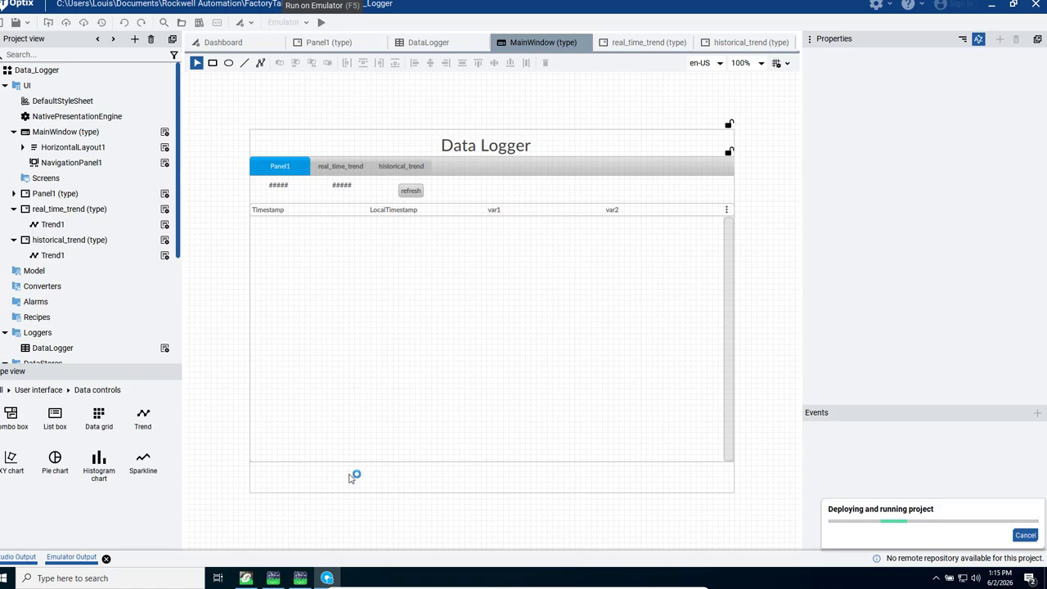
pyautogui.click(245, 578)
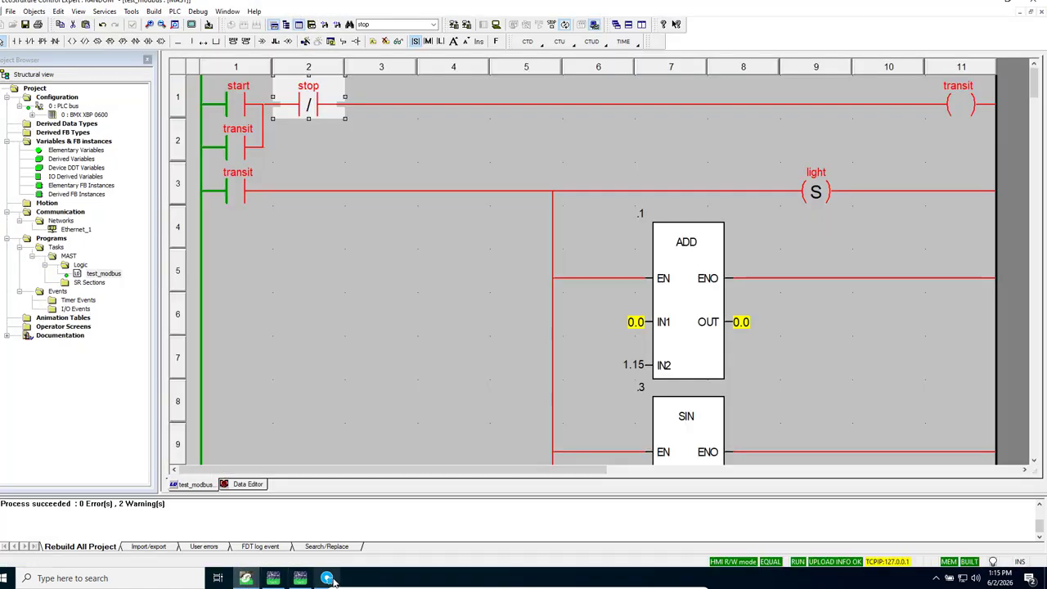
pyautogui.click(330, 579)
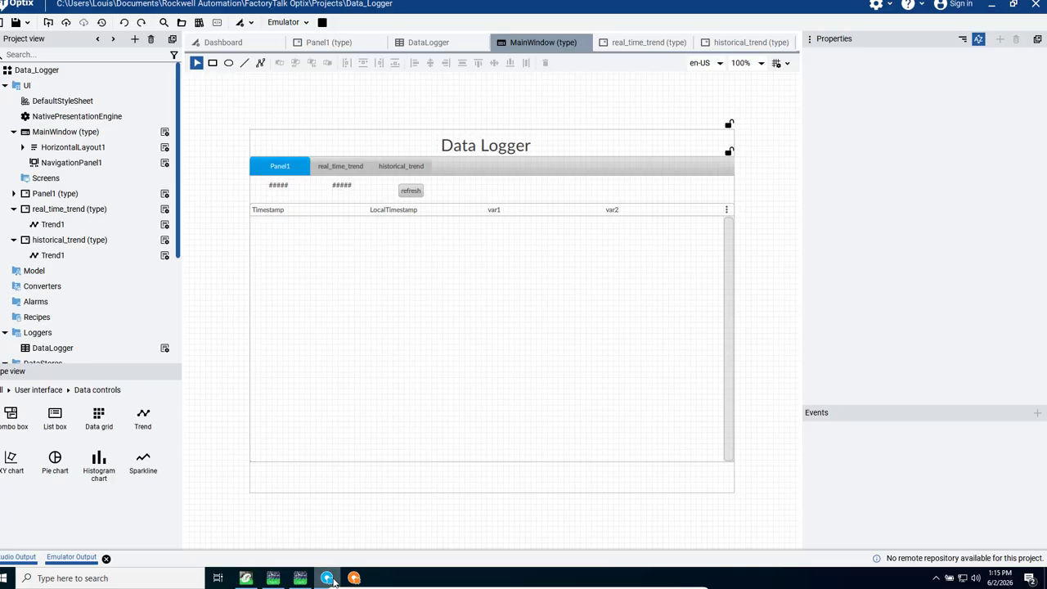
pyautogui.click(353, 579)
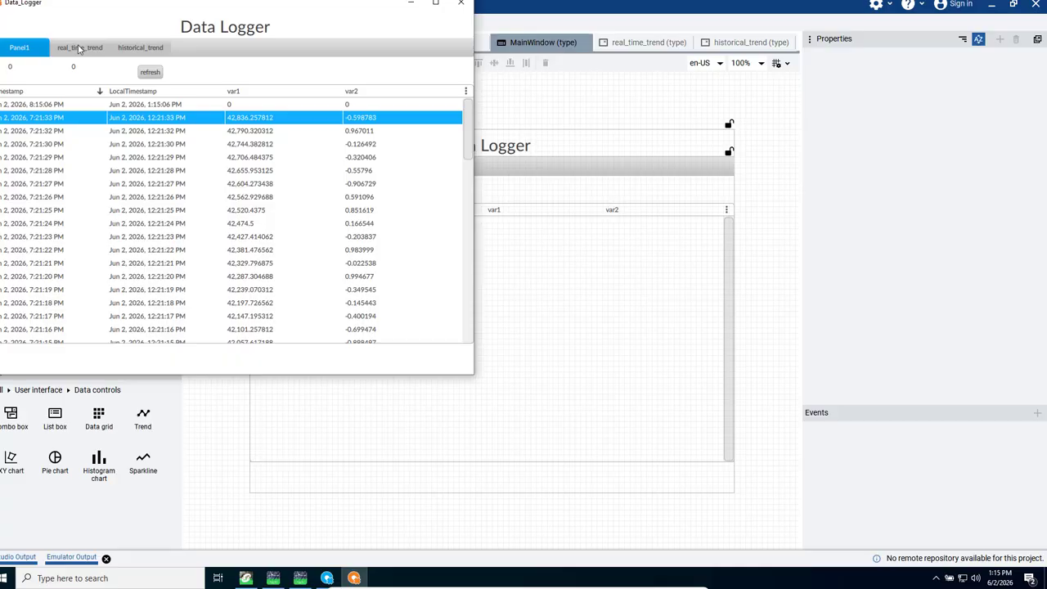
# Step: Check the real_time_trend and historical_trend pages in the running application, and close the runtime window
pyautogui.click(81, 50)
pyautogui.click(145, 47)
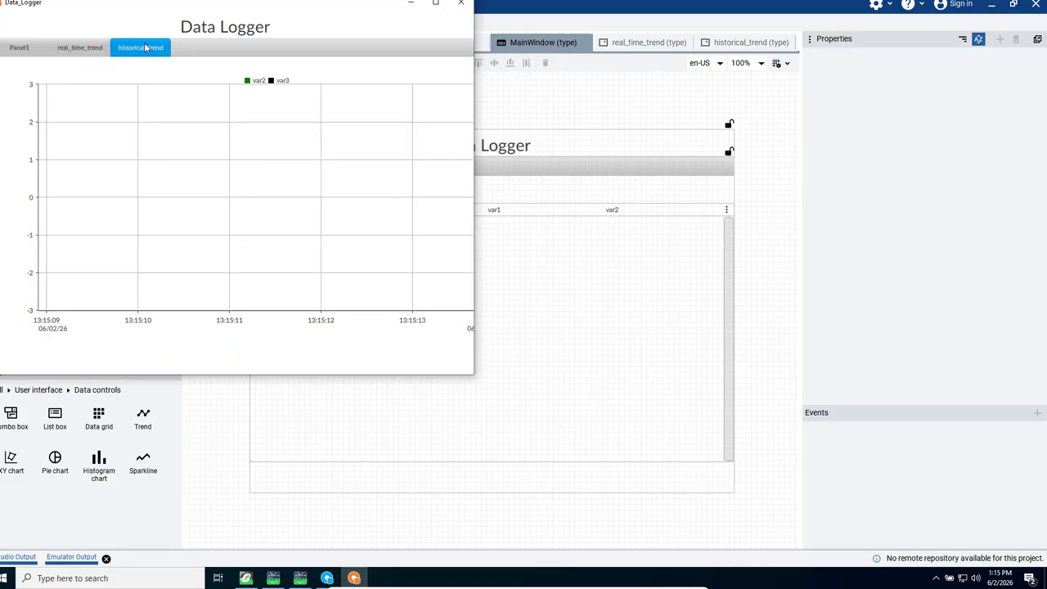
pyautogui.click(461, 3)
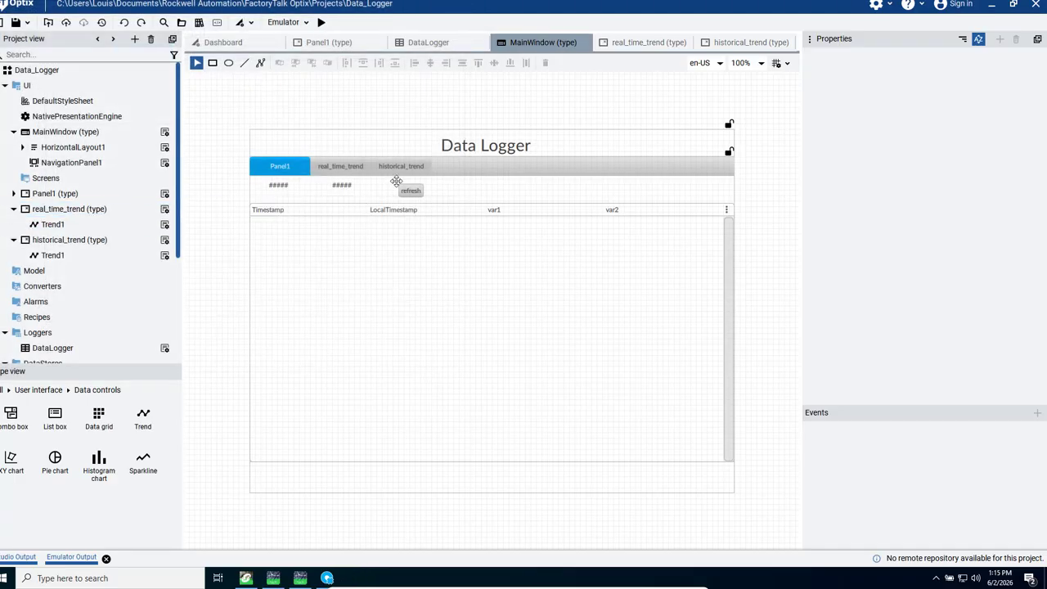
# Step: Change the historical trend's var2 pen to a lighter green, #38e938
pyautogui.click(63, 242)
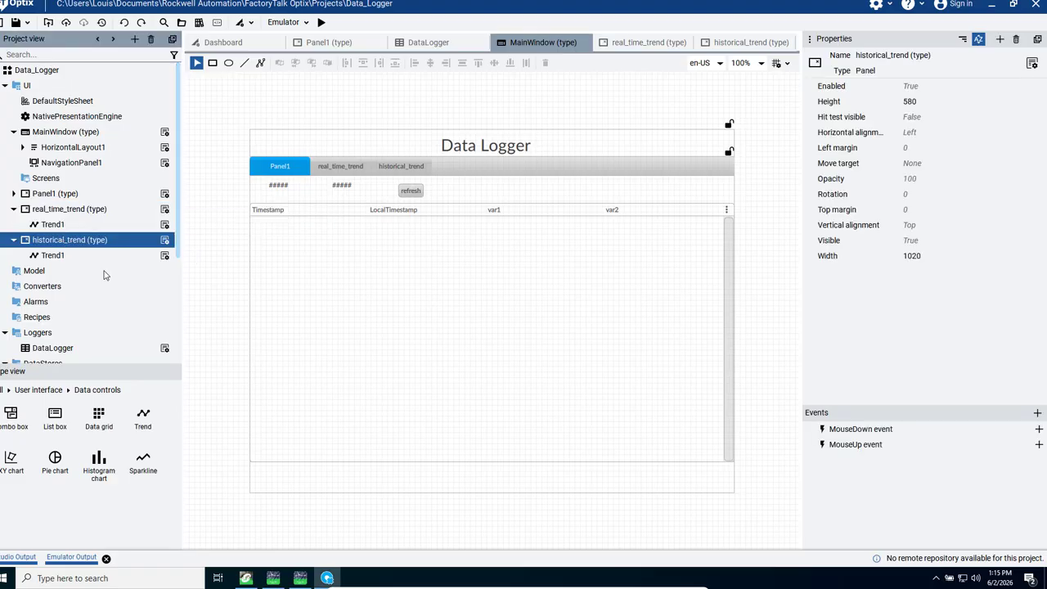
pyautogui.doubleClick(66, 242)
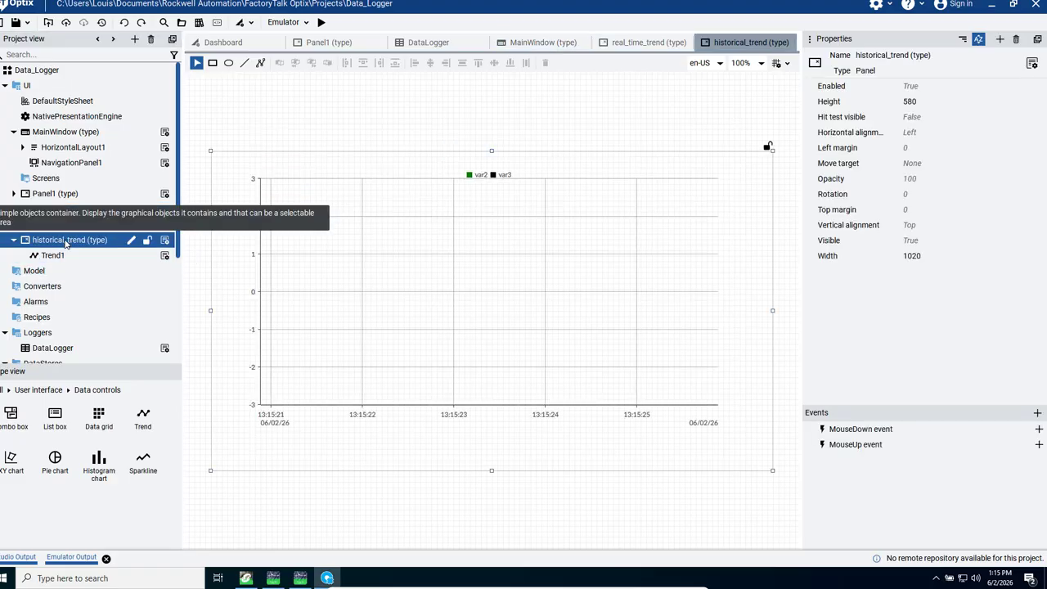
pyautogui.click(433, 305)
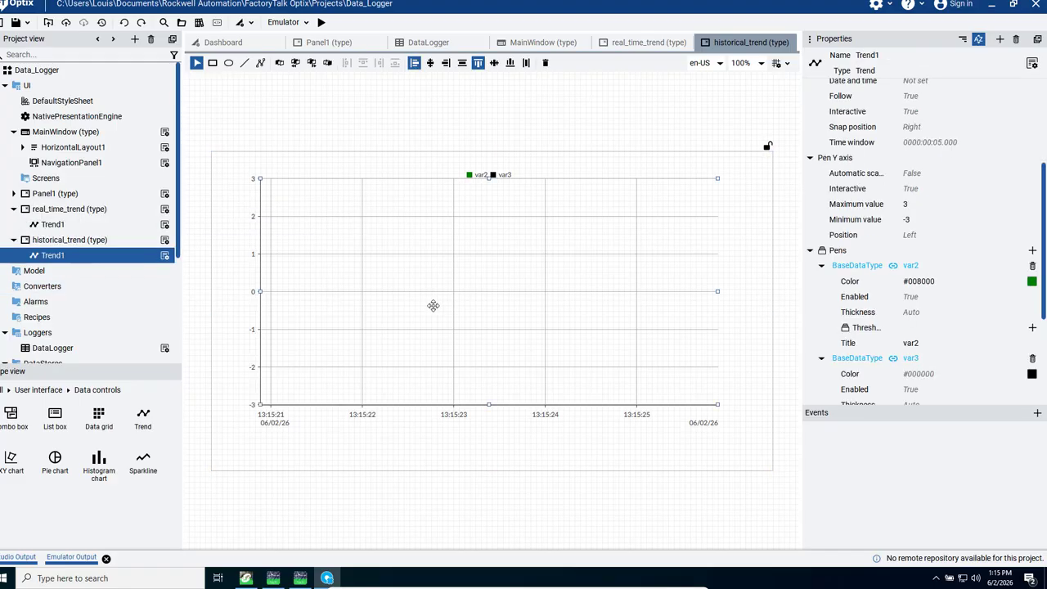
pyautogui.click(1031, 282)
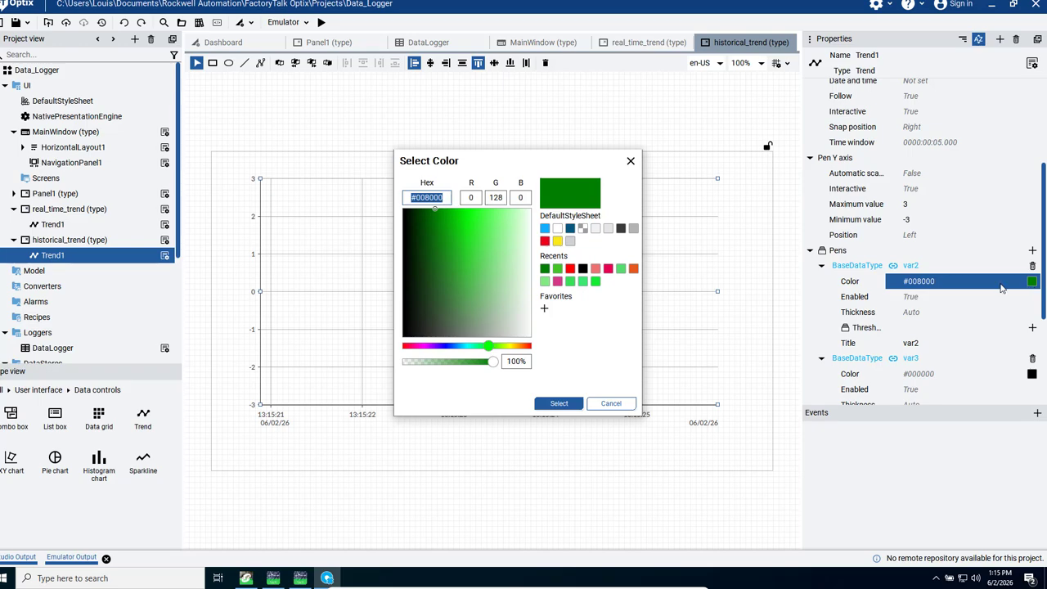
pyautogui.click(476, 235)
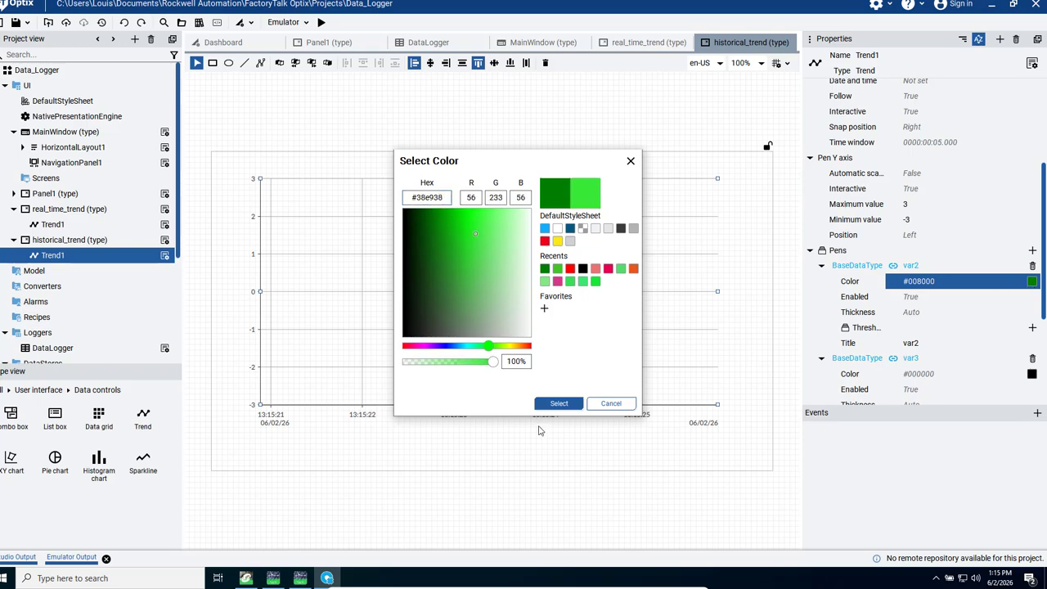
pyautogui.click(559, 403)
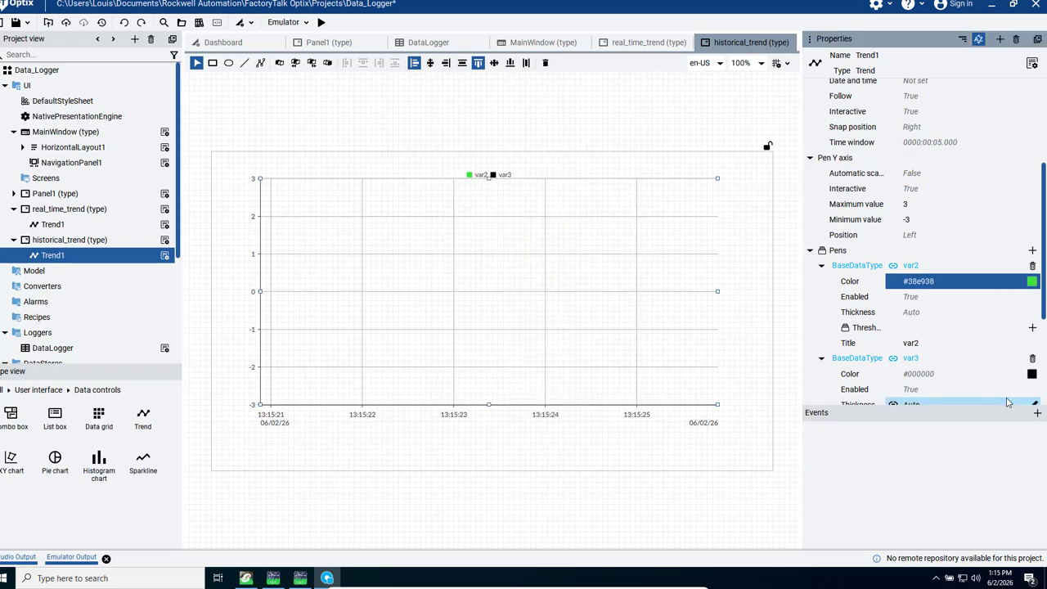
# Step: Change the historical trend's var3 pen color to blue, #3c31c8
pyautogui.click(1032, 373)
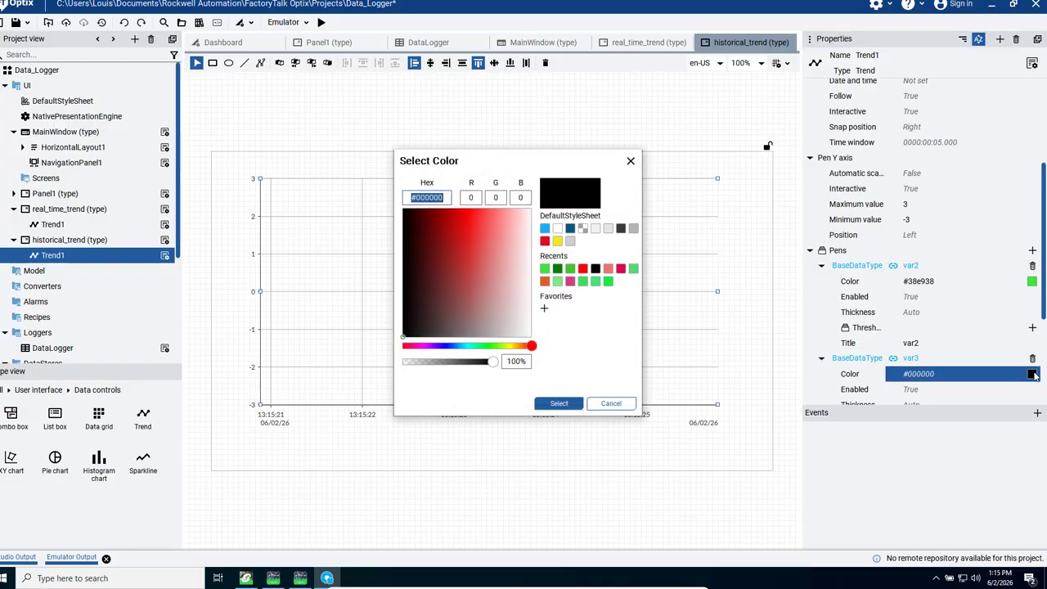
pyautogui.click(444, 348)
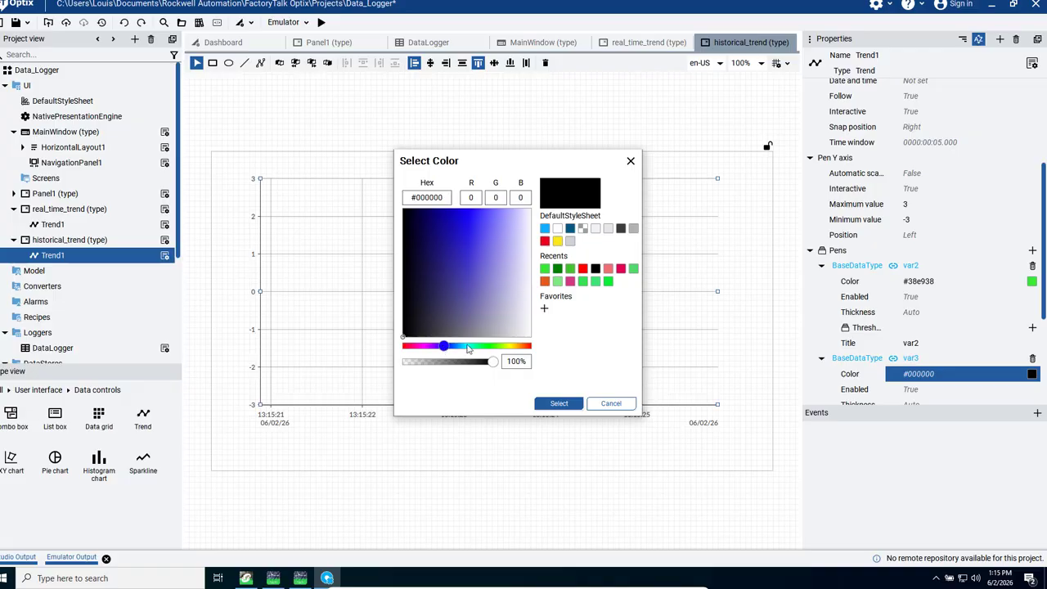
pyautogui.click(465, 259)
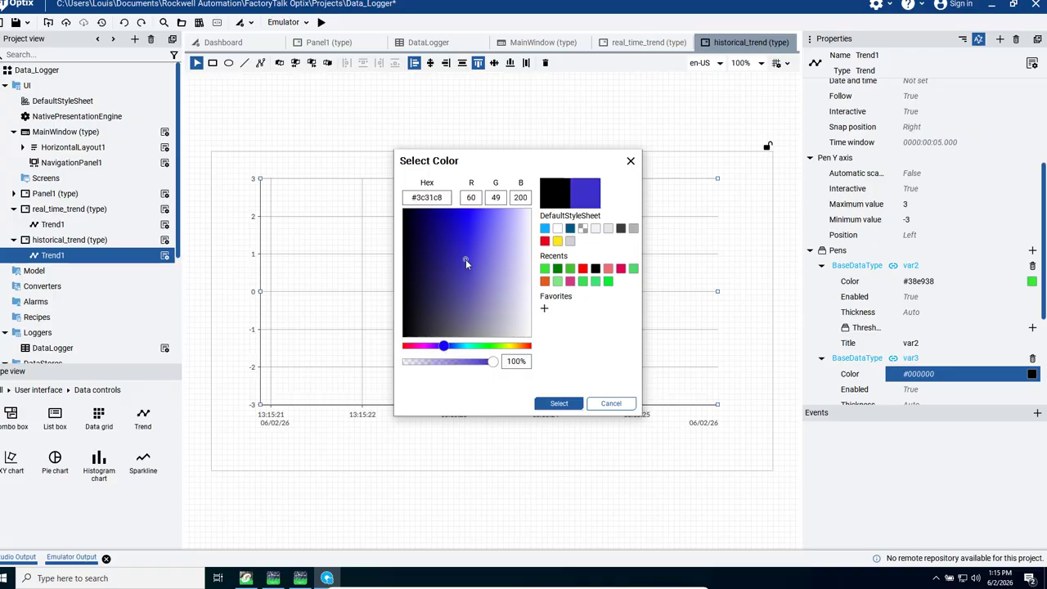
pyautogui.click(561, 404)
pyautogui.click(599, 504)
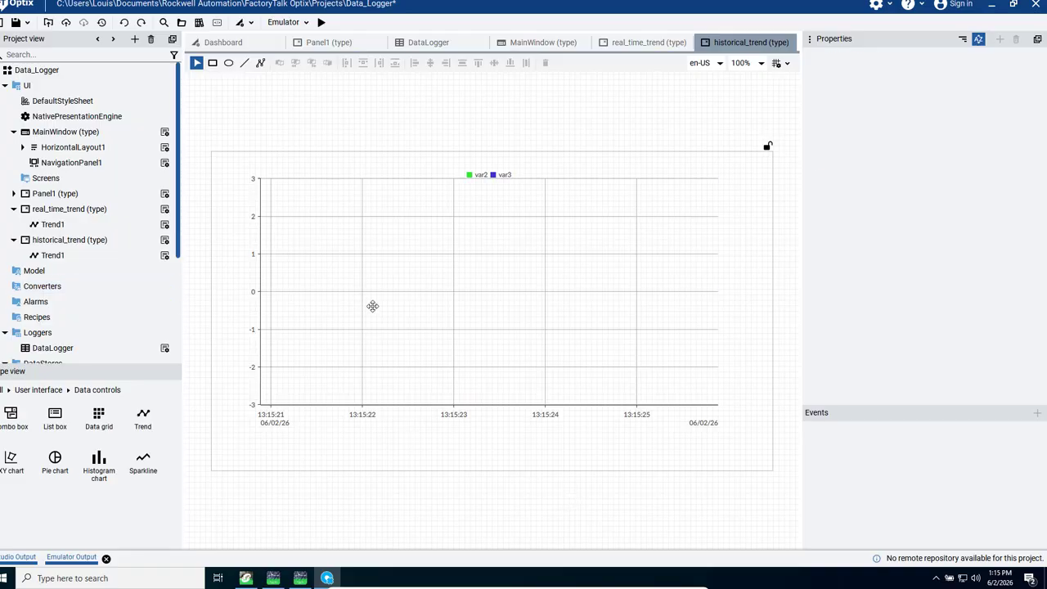
# Step: Run the project in the emulator to check the pen colors on both trend pages, and close the runtime window
pyautogui.click(373, 306)
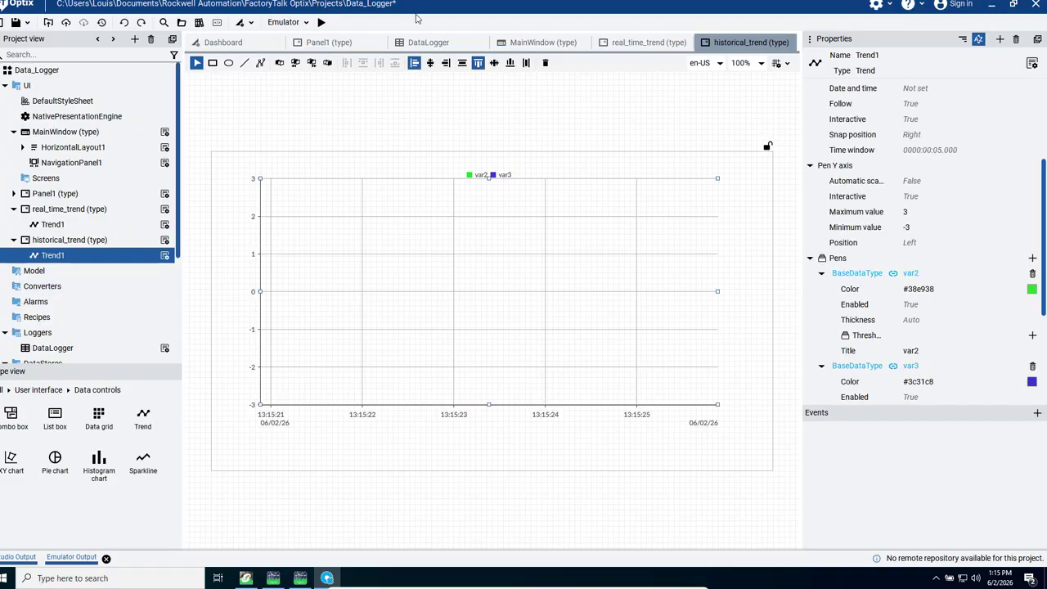
pyautogui.click(322, 23)
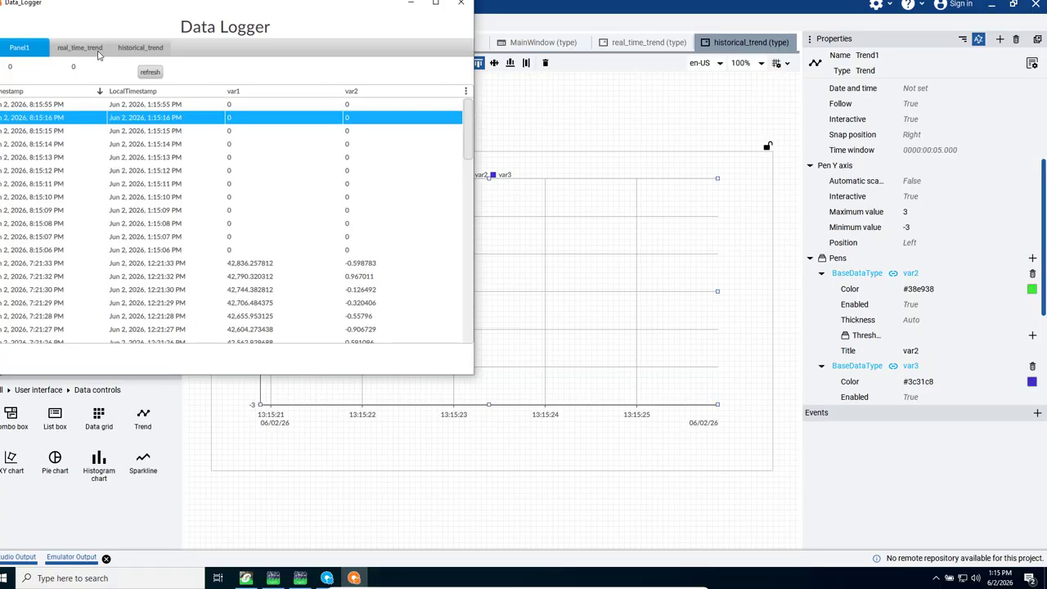
pyautogui.click(86, 47)
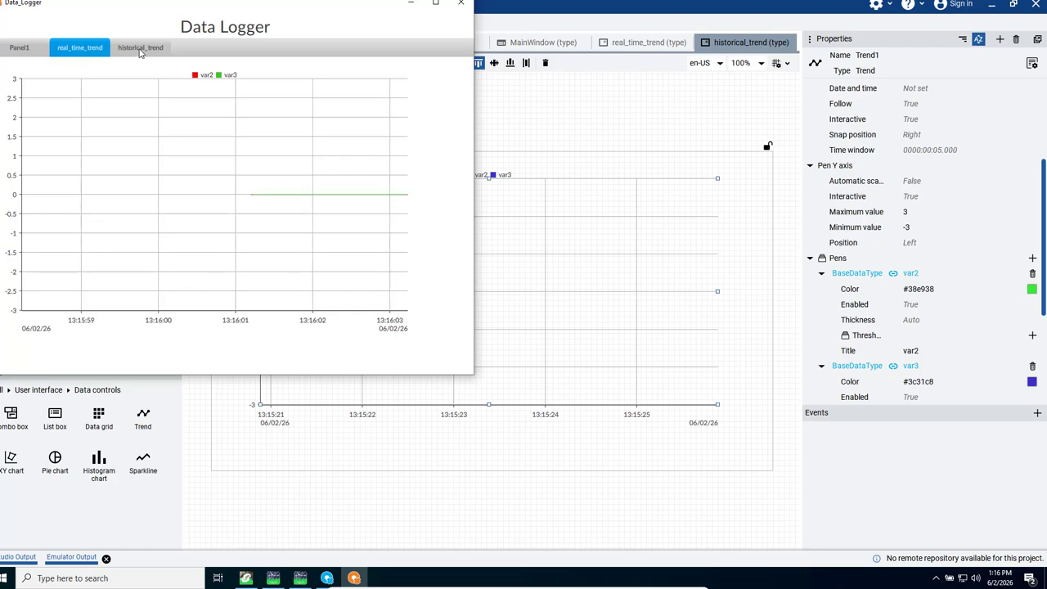
pyautogui.click(140, 47)
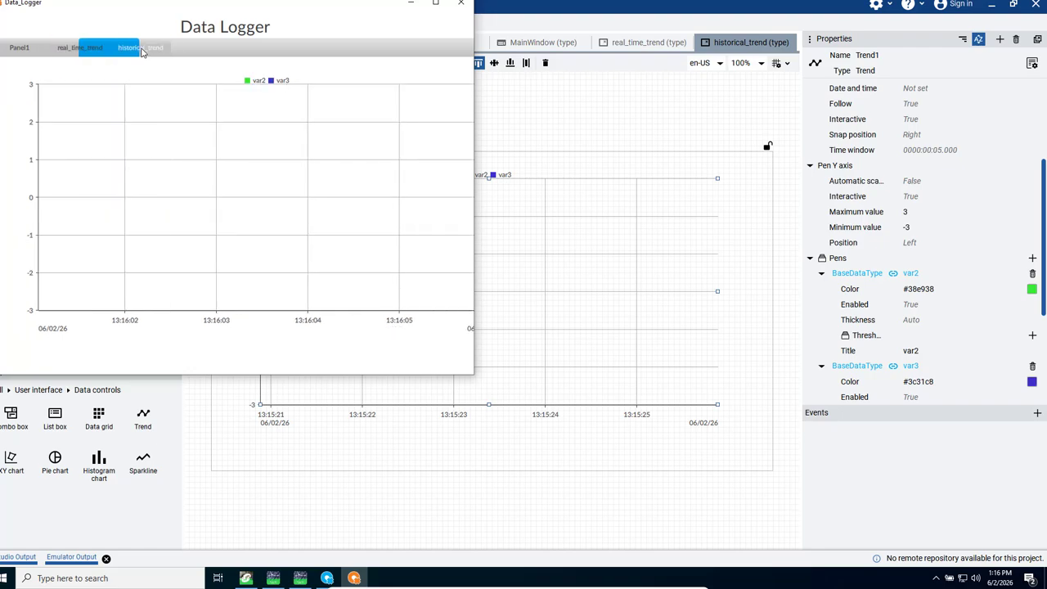
pyautogui.click(79, 49)
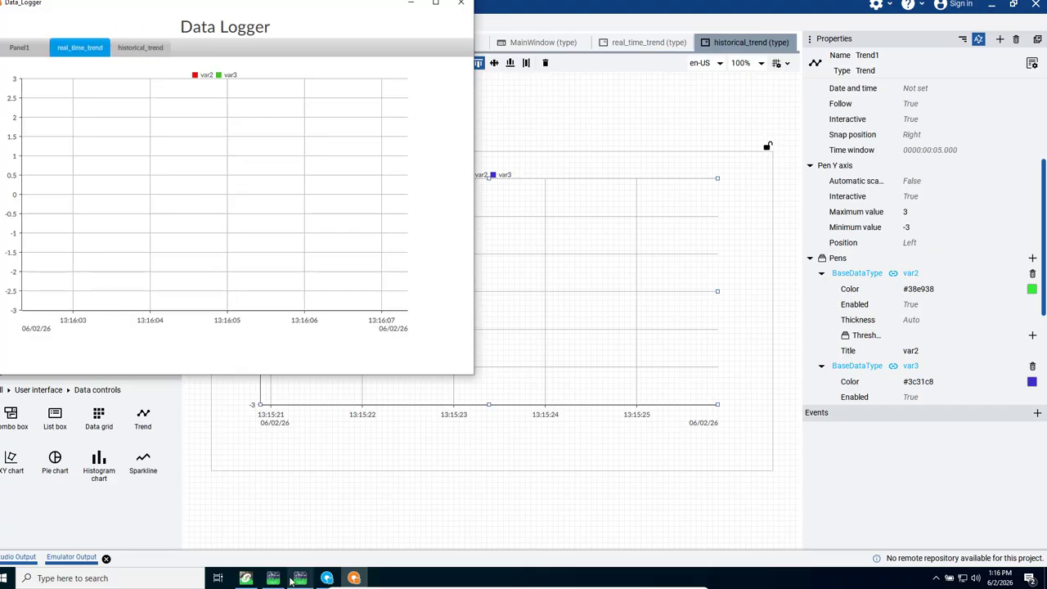
pyautogui.click(461, 4)
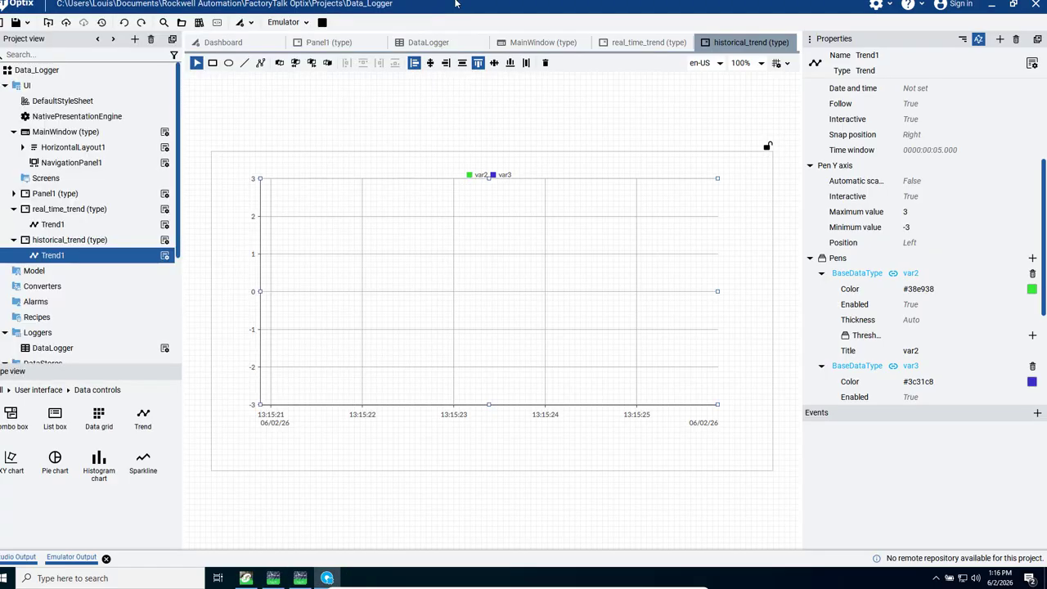
# Step: Set the historical trend's X-axis time window to 1 minute (0000:01:00.000)
pyautogui.click(67, 209)
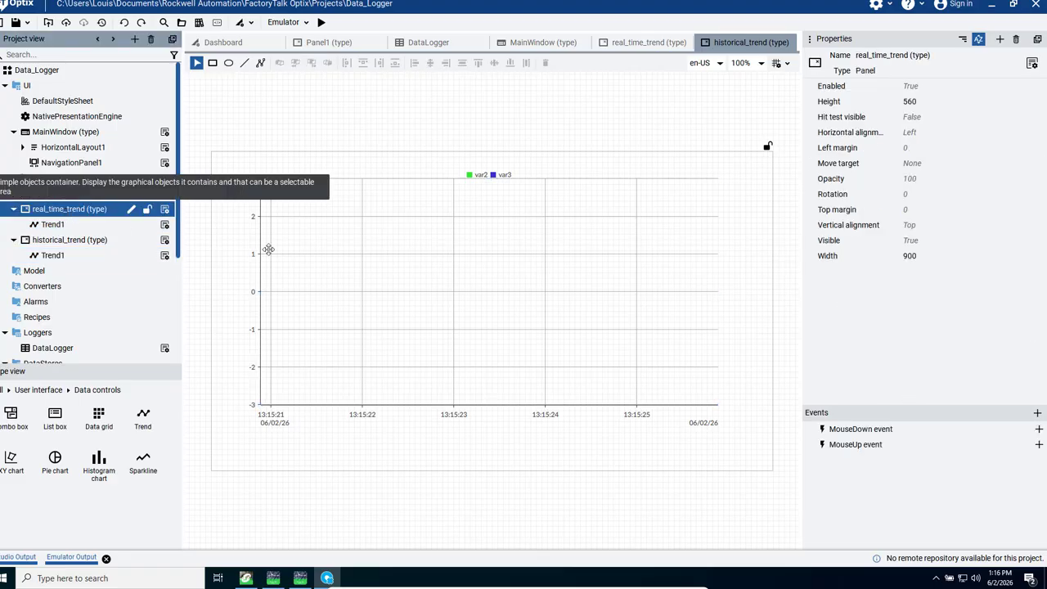
pyautogui.click(413, 286)
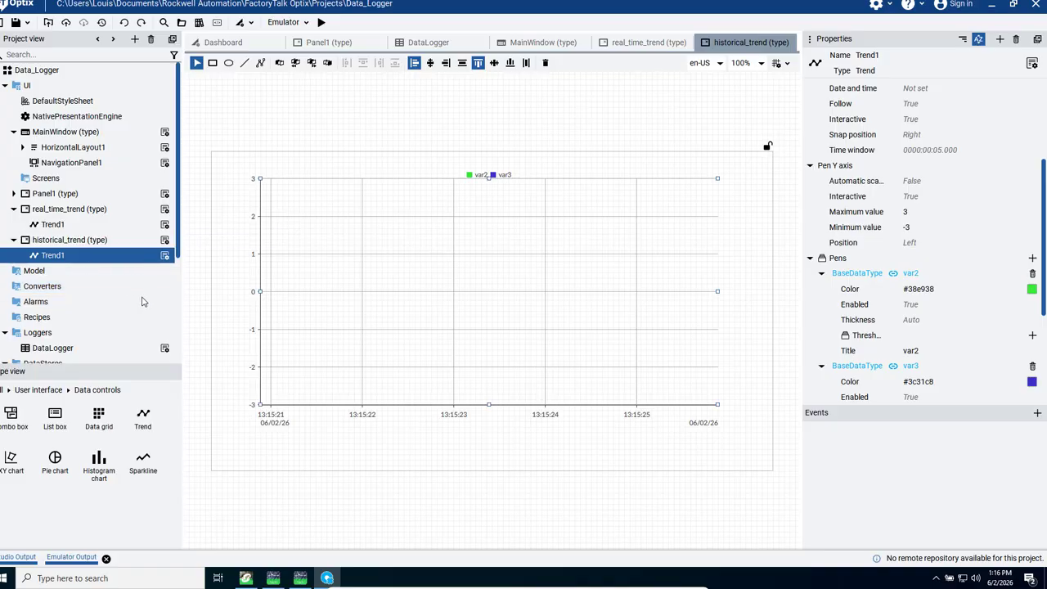
pyautogui.click(941, 153)
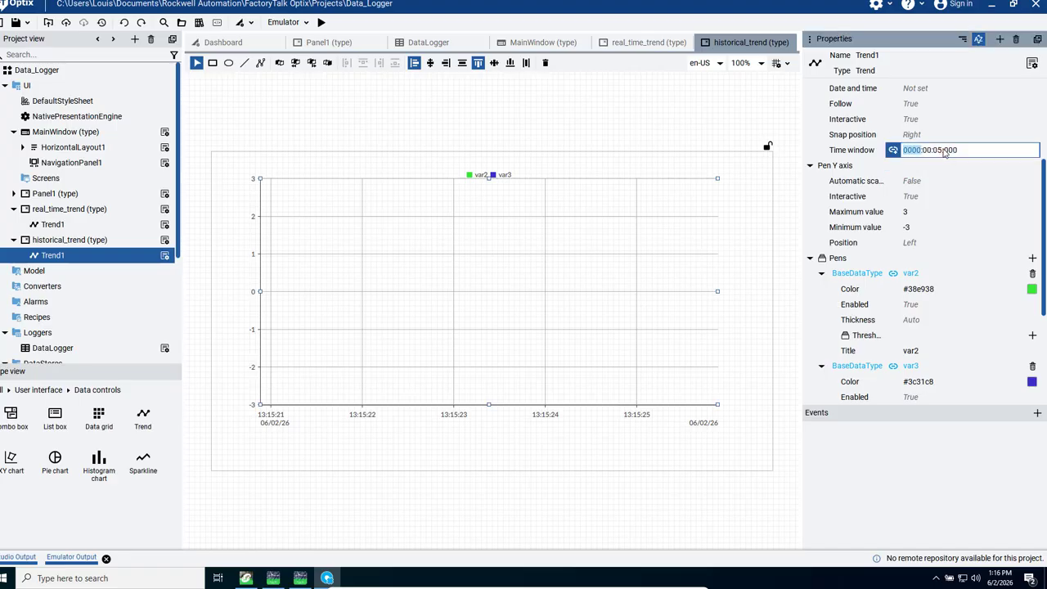
pyautogui.click(941, 151)
pyautogui.click(928, 151)
pyautogui.write('1')
pyautogui.press('Return')
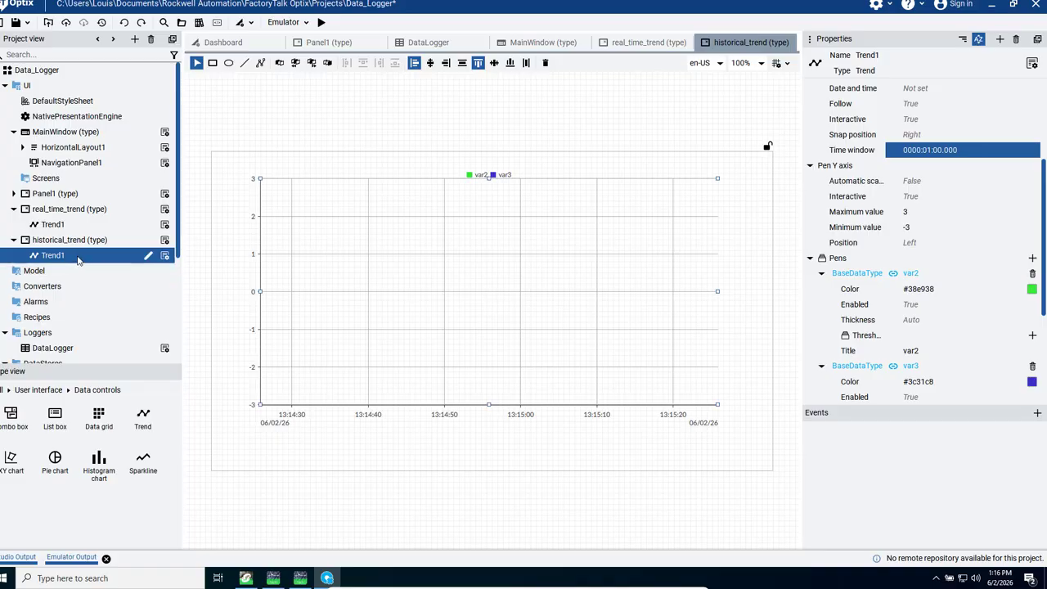
# Step: Open the real_time_trend panel and review its trend's X-axis and Y-axis settings
pyautogui.doubleClick(76, 211)
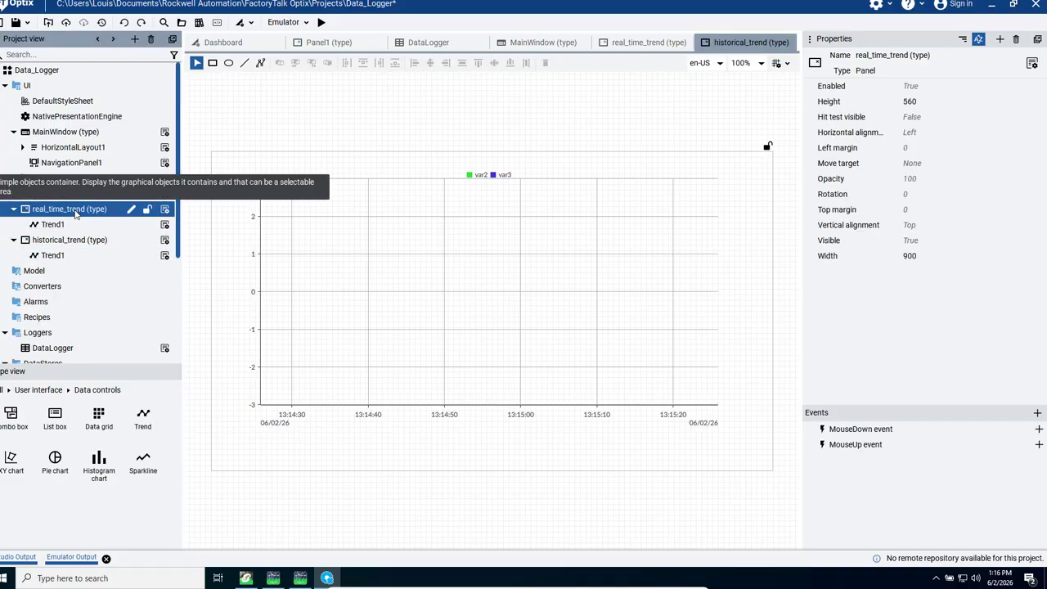
pyautogui.click(472, 319)
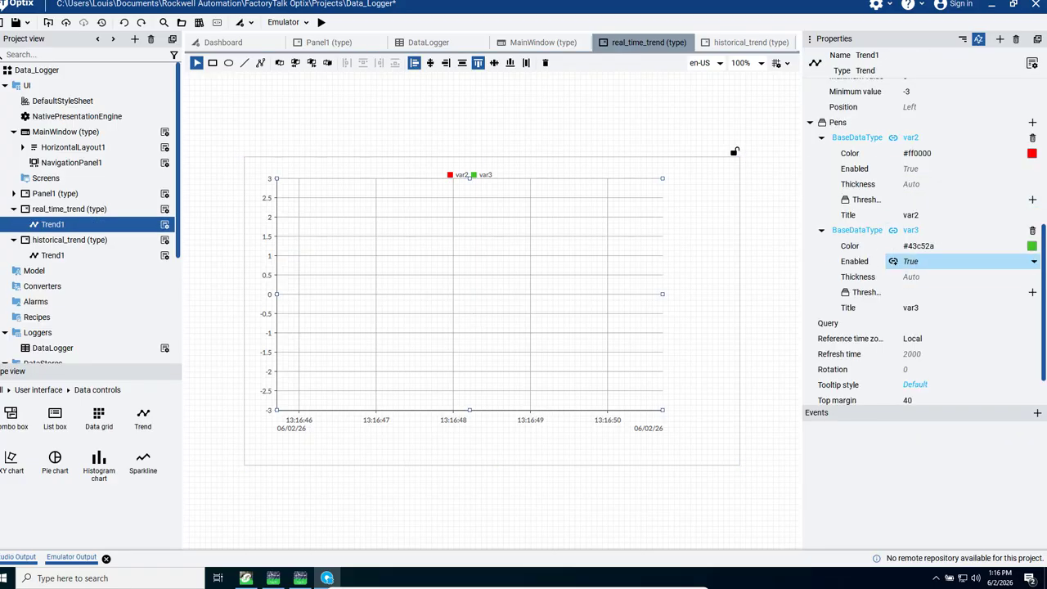
pyautogui.moveTo(1044, 257); pyautogui.dragTo(1043, 107)
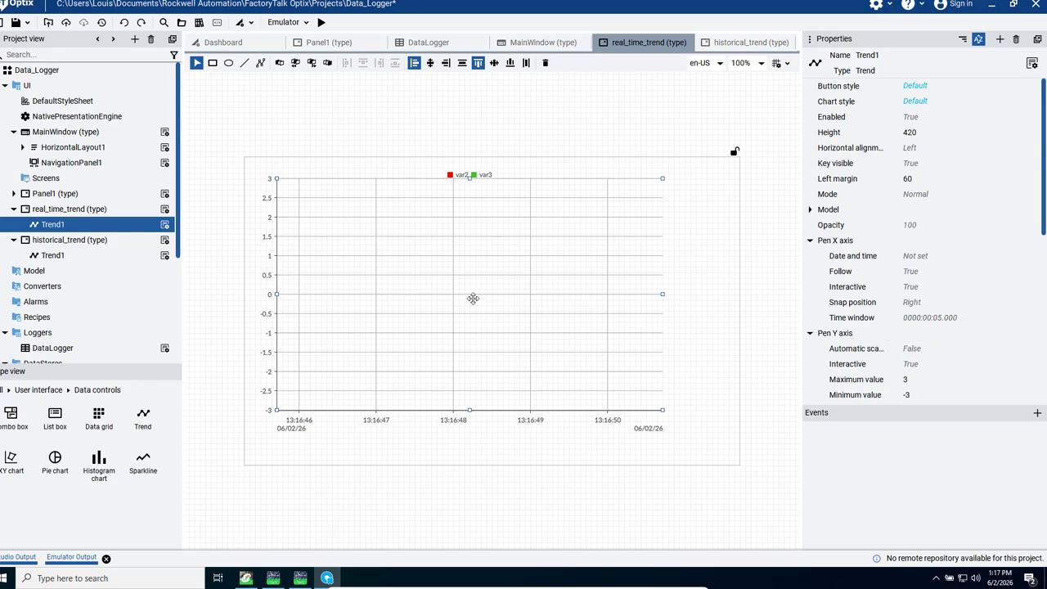
# Step: Run the project in the emulator, and set the start contact to 1 in Control Expert's test_modbus logic
pyautogui.click(321, 23)
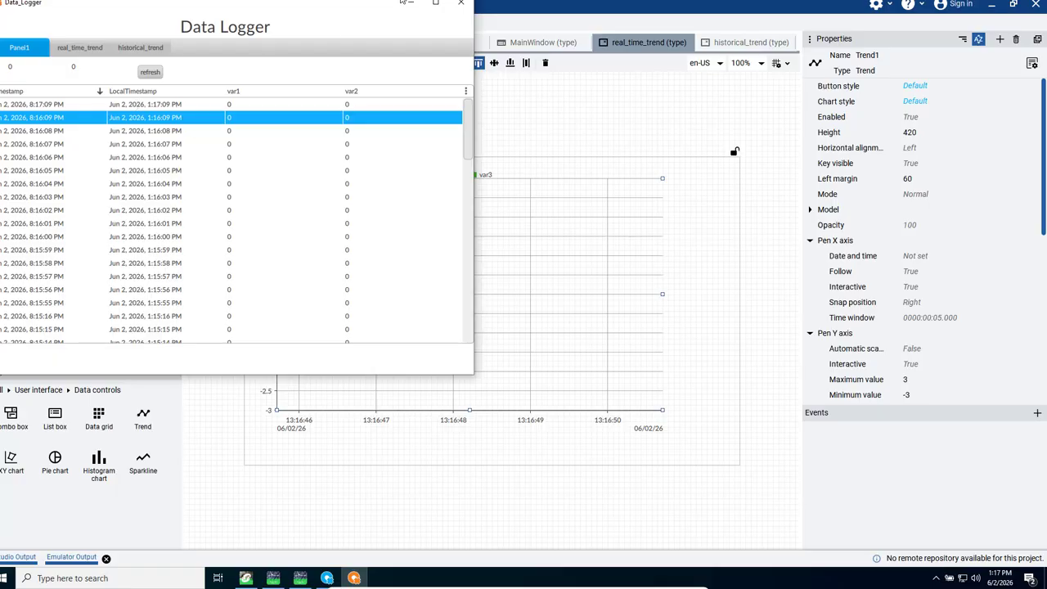
pyautogui.moveTo(343, 0); pyautogui.dragTo(734, 14)
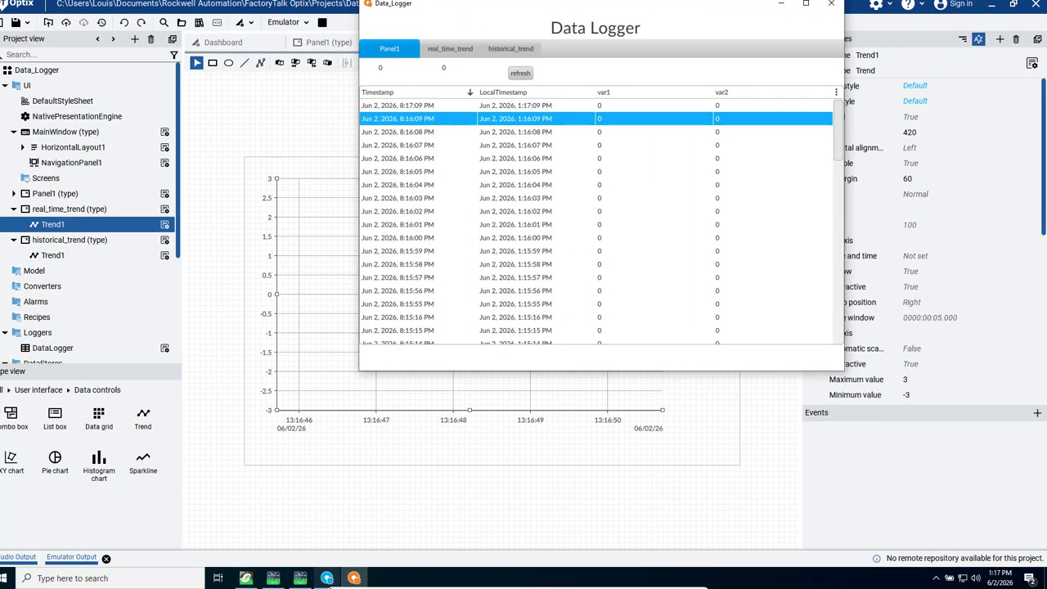
pyautogui.click(245, 578)
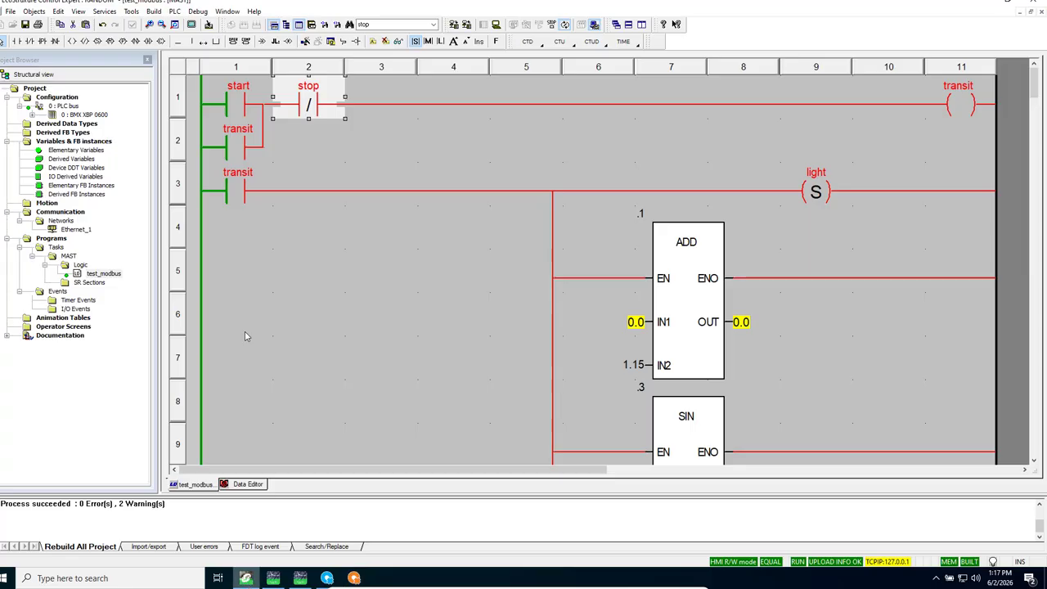
pyautogui.rightClick(232, 104)
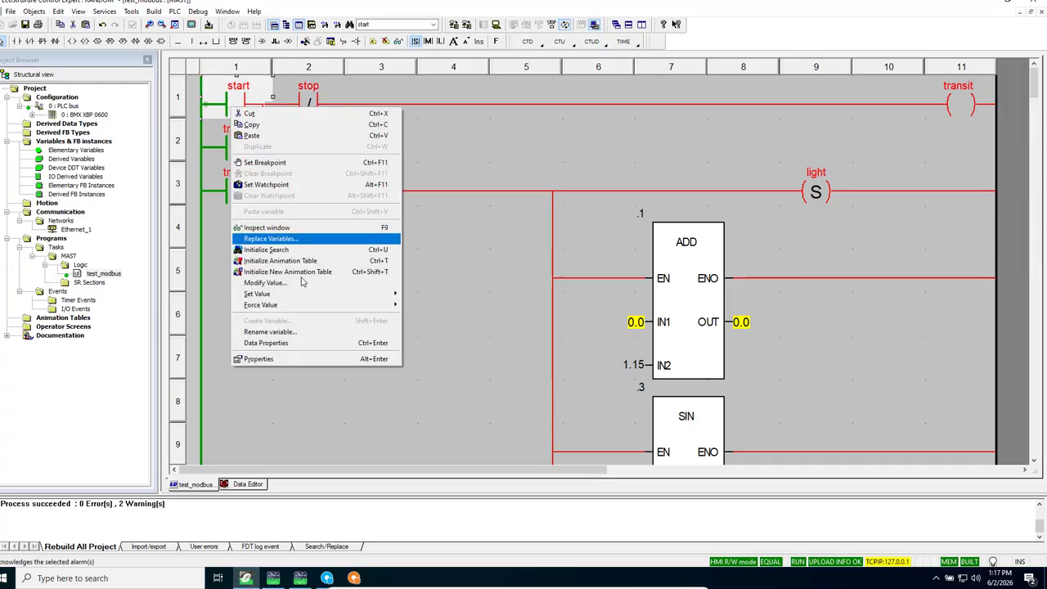
pyautogui.moveTo(351, 294)
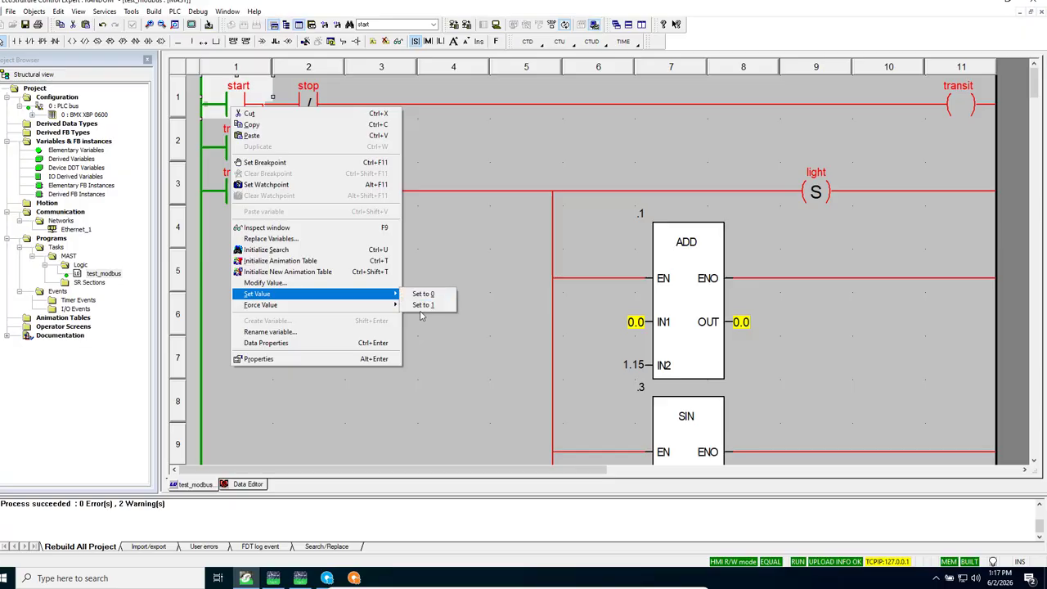
pyautogui.click(423, 304)
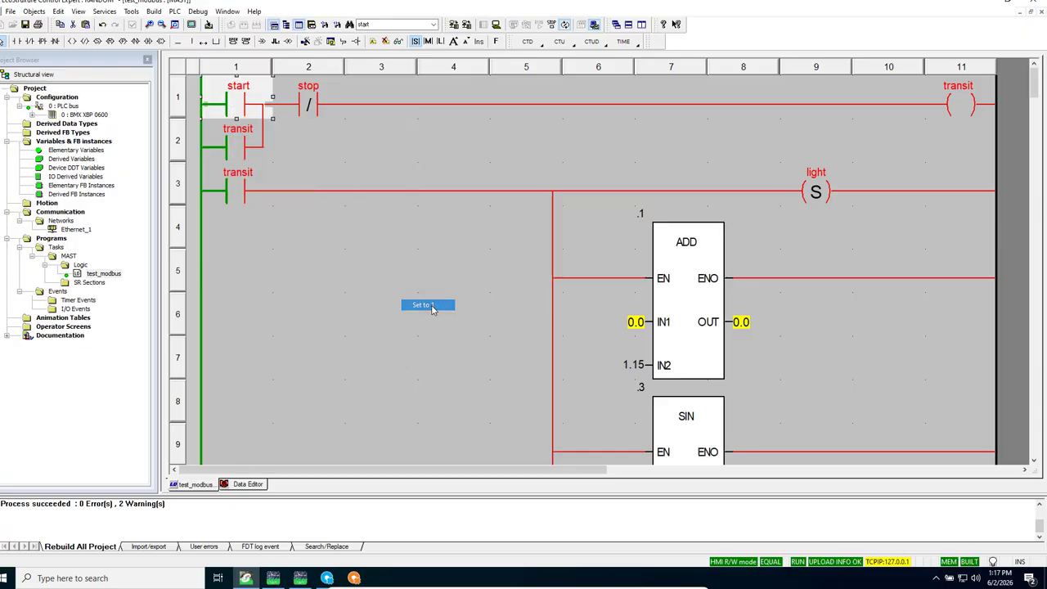
# Step: Switch to the Data_Logger runtime and compare the live var2 and var3 curves on the real_time_trend and historical_trend pages
pyautogui.click(353, 577)
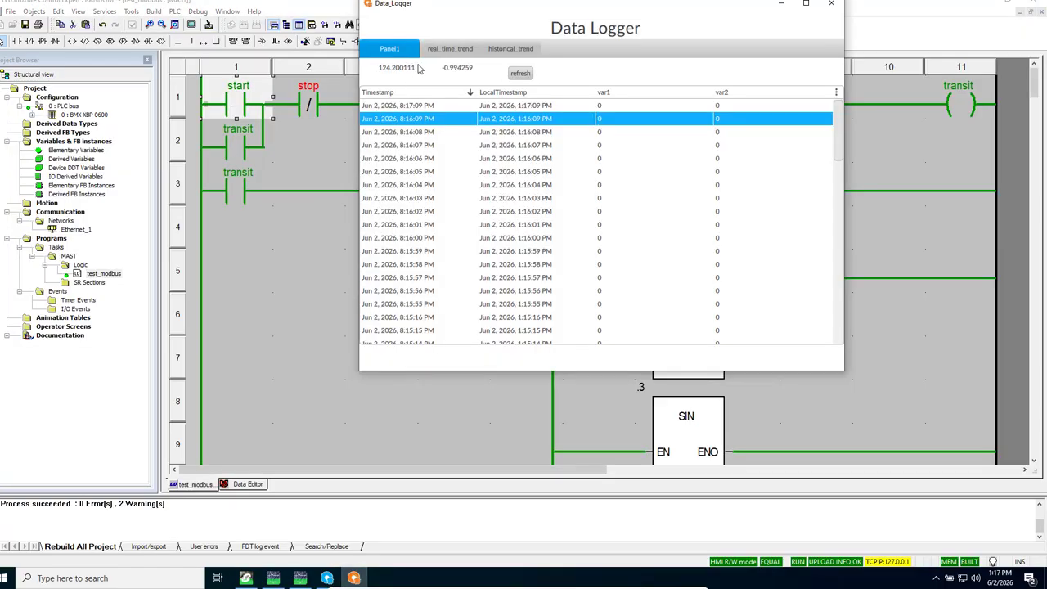
pyautogui.click(443, 50)
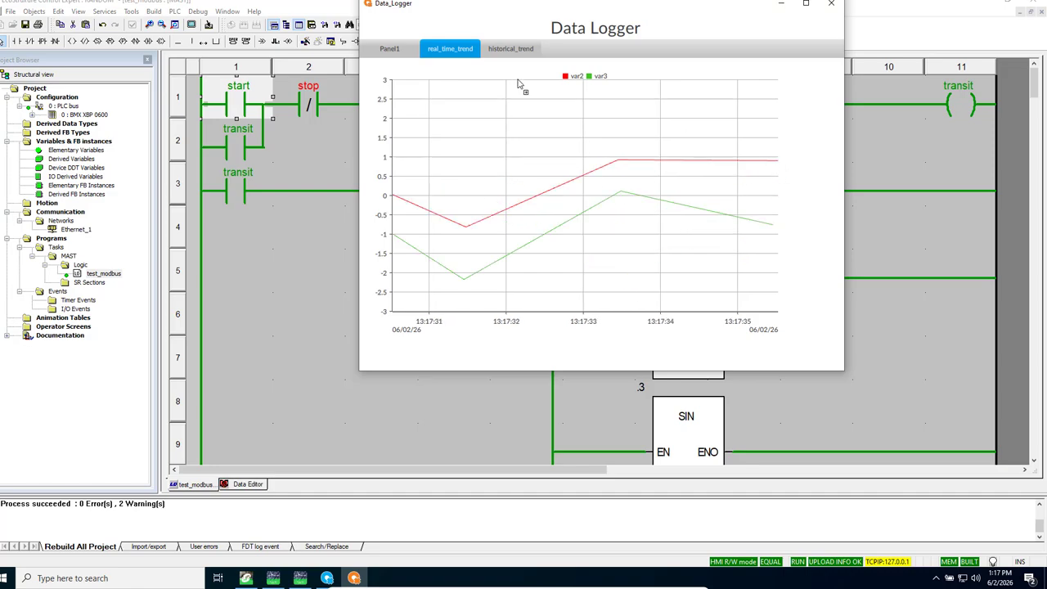
pyautogui.click(509, 49)
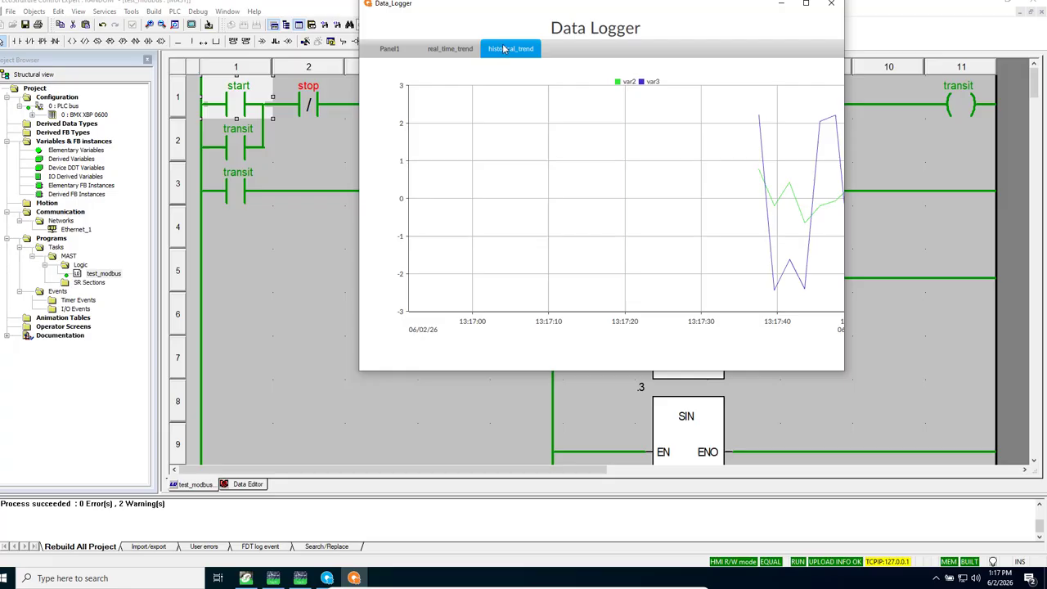
pyautogui.click(450, 49)
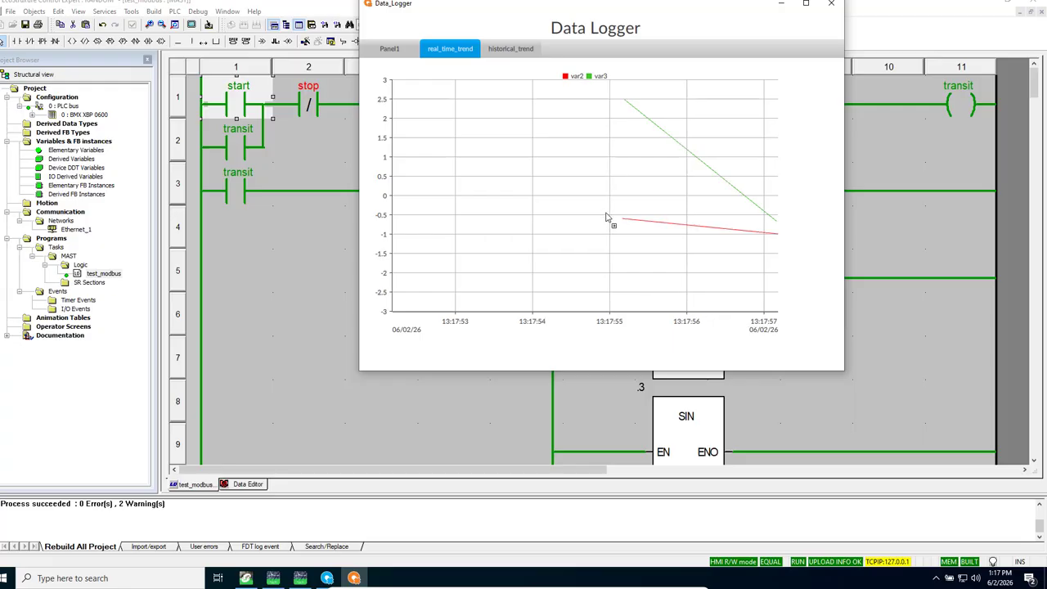
pyautogui.click(521, 50)
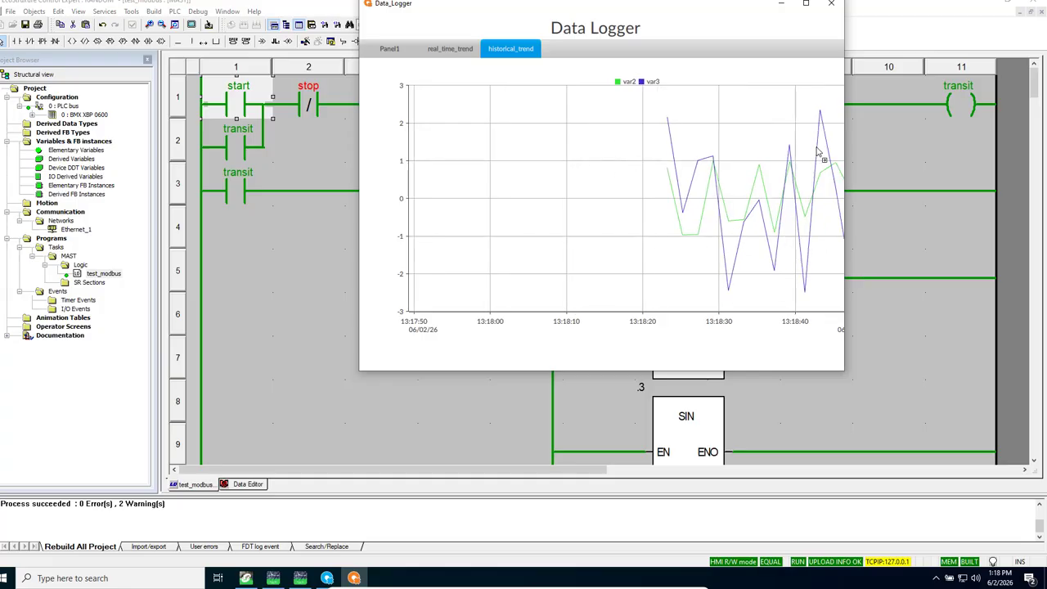
pyautogui.click(446, 51)
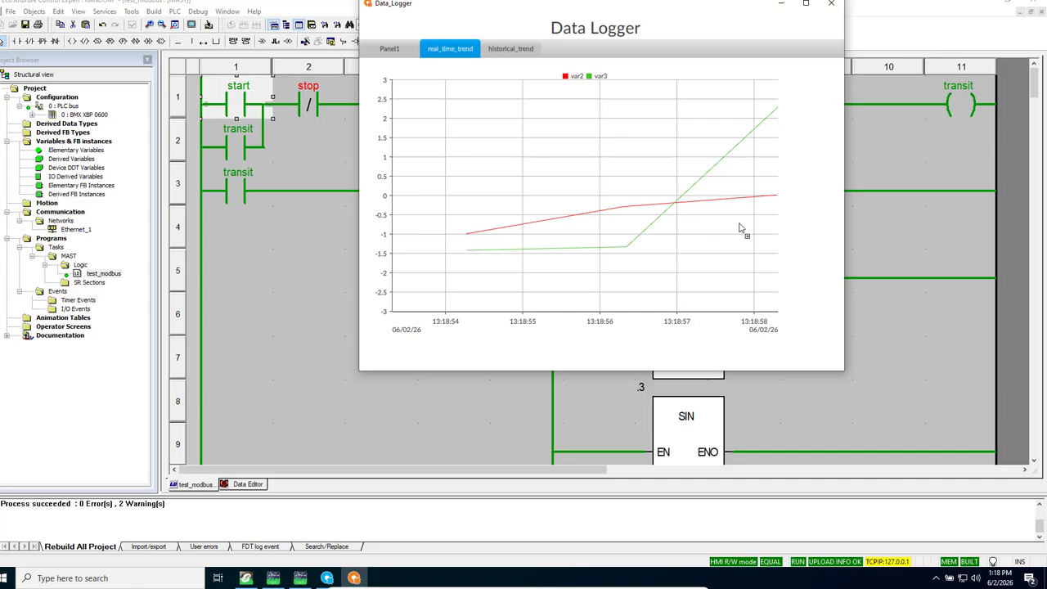
pyautogui.click(505, 50)
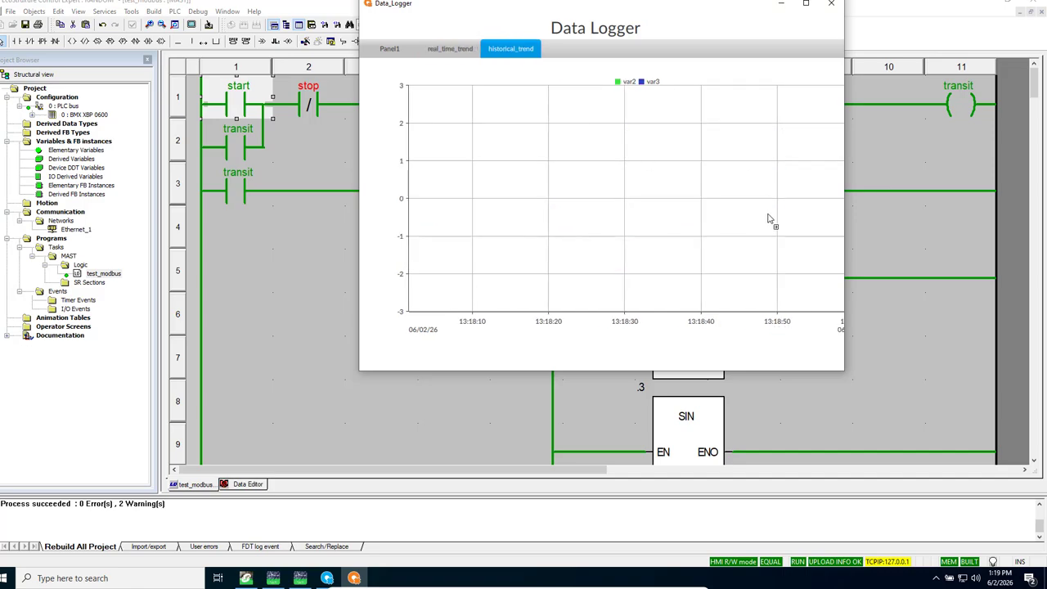
# Step: Close the Data_Logger runtime, and set the start contact to 0 and the stop contact to 1 in the test_modbus logic
pyautogui.click(422, 291)
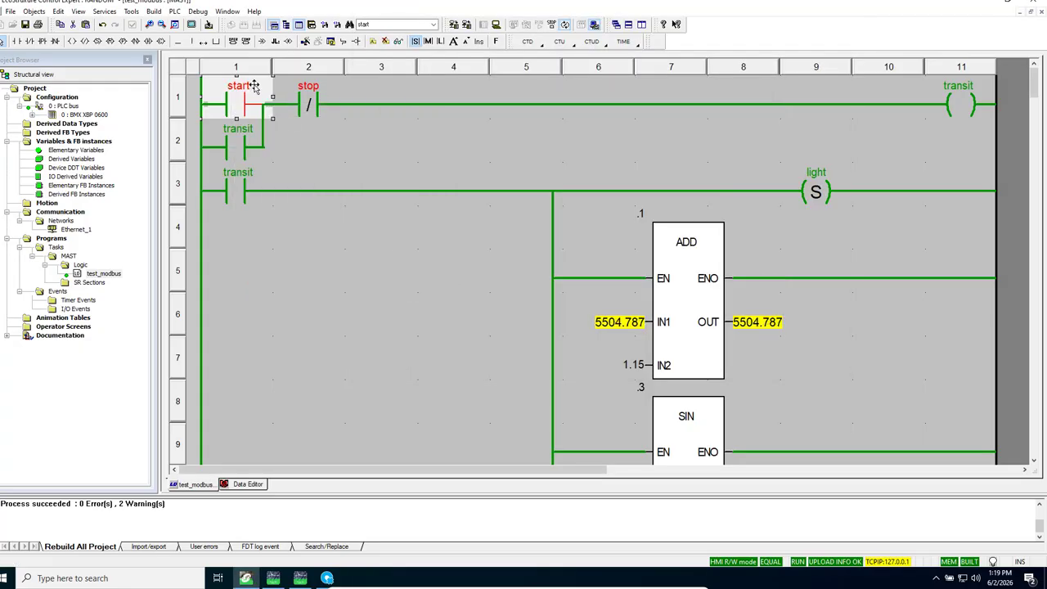
pyautogui.rightClick(312, 108)
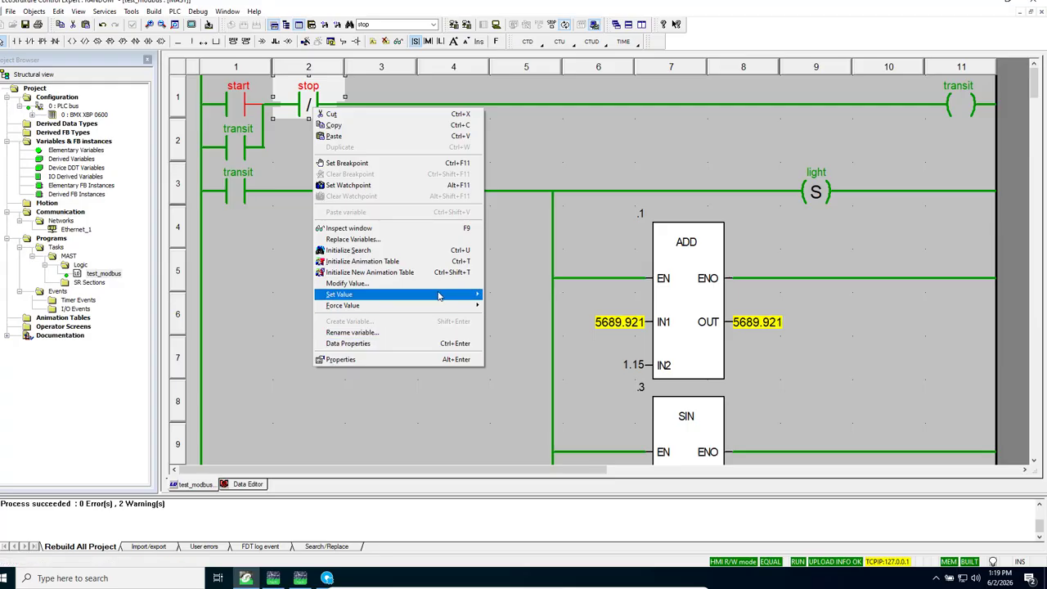
pyautogui.moveTo(458, 294)
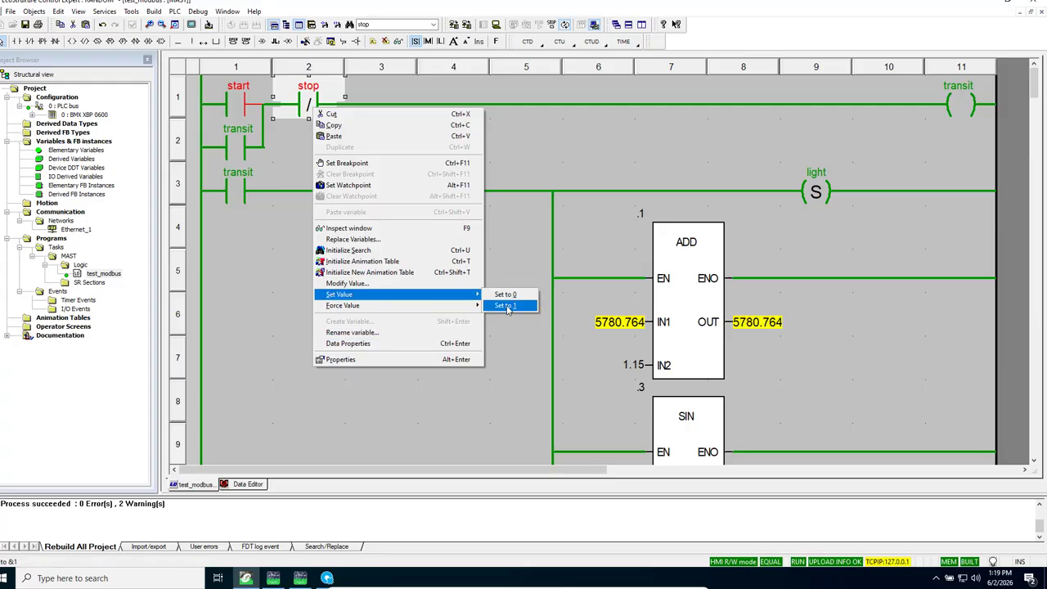
pyautogui.click(505, 305)
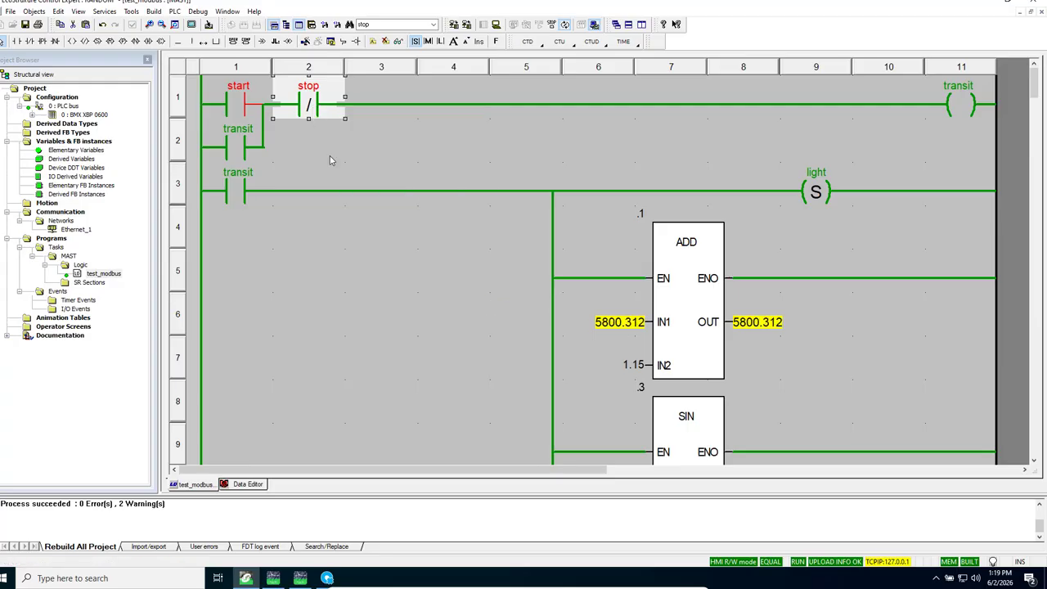
pyautogui.rightClick(308, 106)
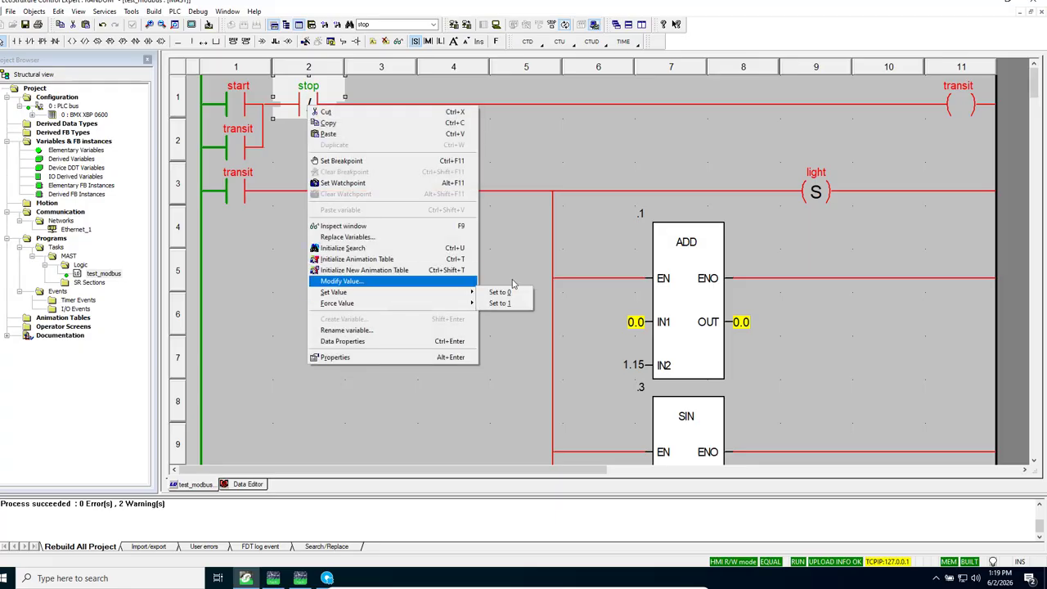
pyautogui.moveTo(458, 293)
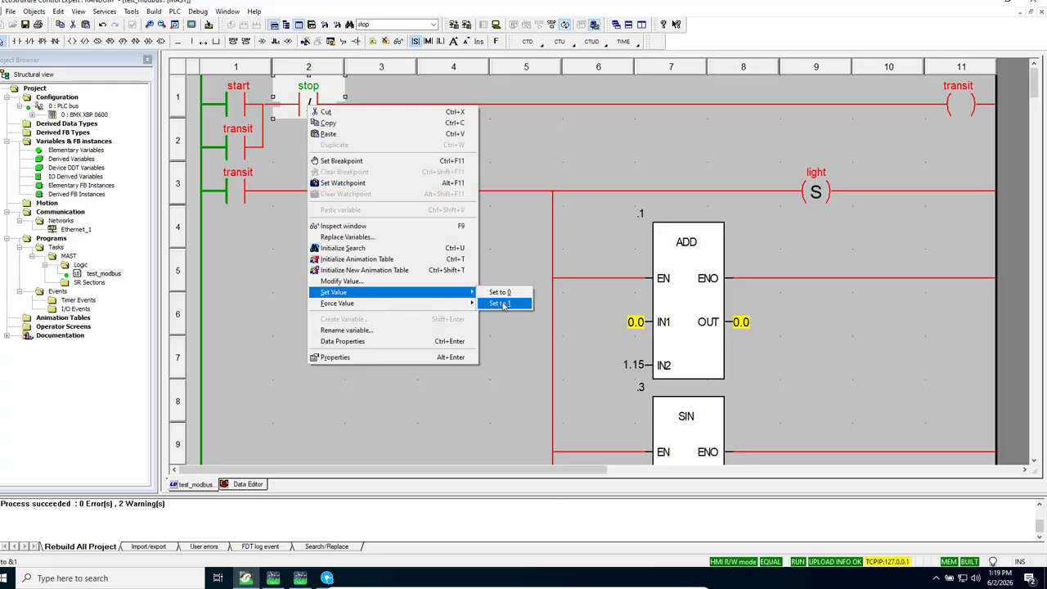
pyautogui.click(500, 304)
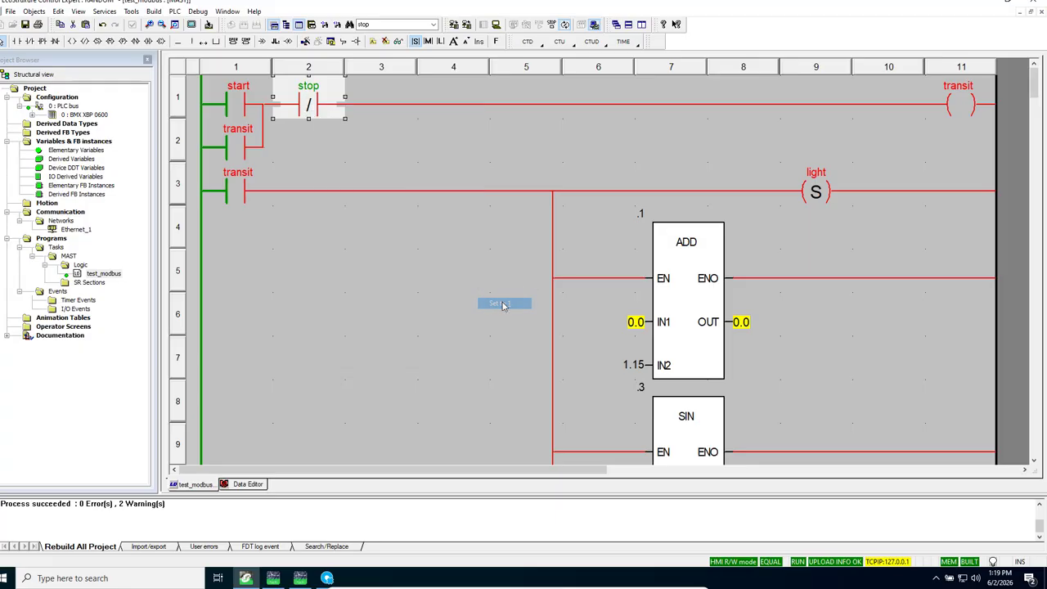
# Step: Minimize Control Expert to return to the FactoryTalk Optix project, and take the virtual machine out of full-screen mode
pyautogui.click(985, 2)
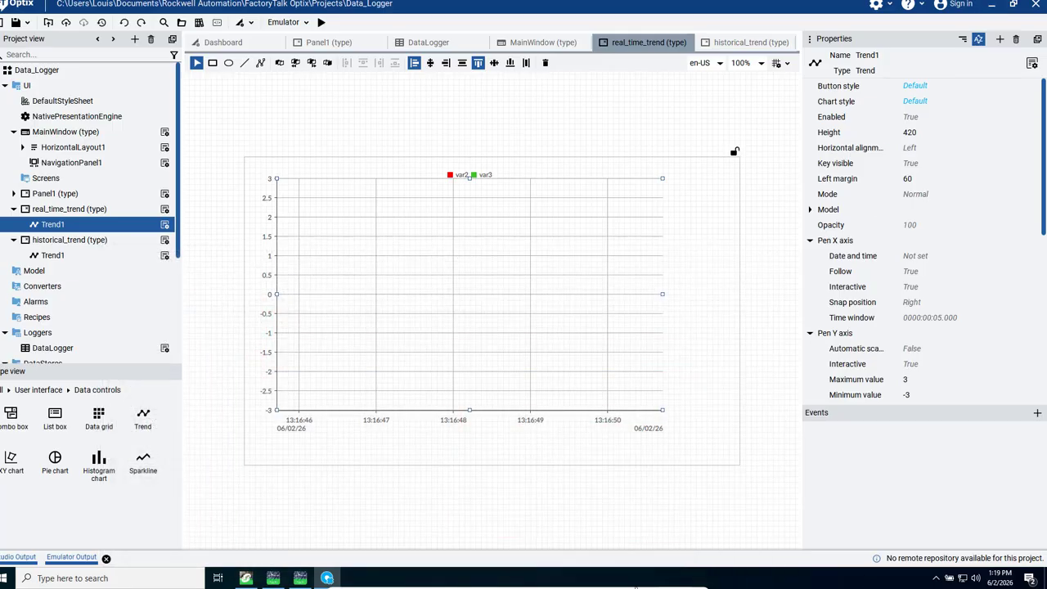
pyautogui.moveTo(682, 586)
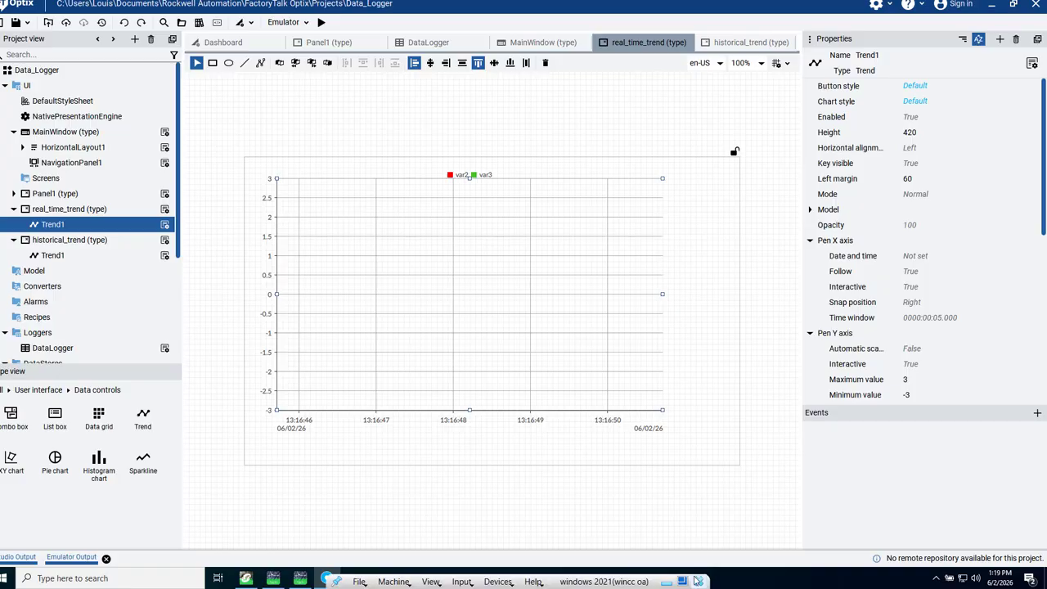
pyautogui.click(682, 582)
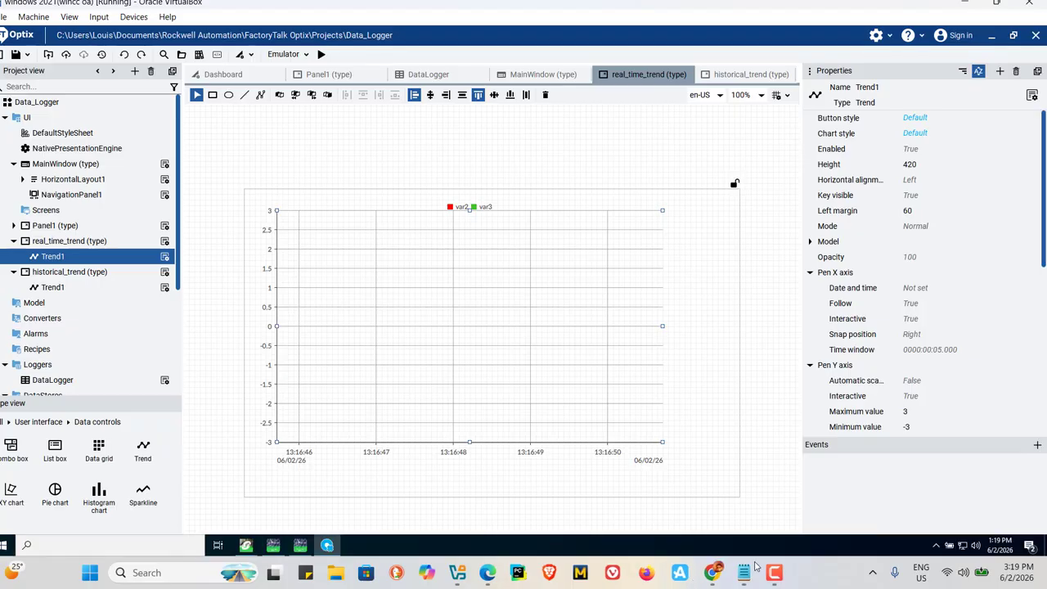
pyautogui.moveTo(778, 578)
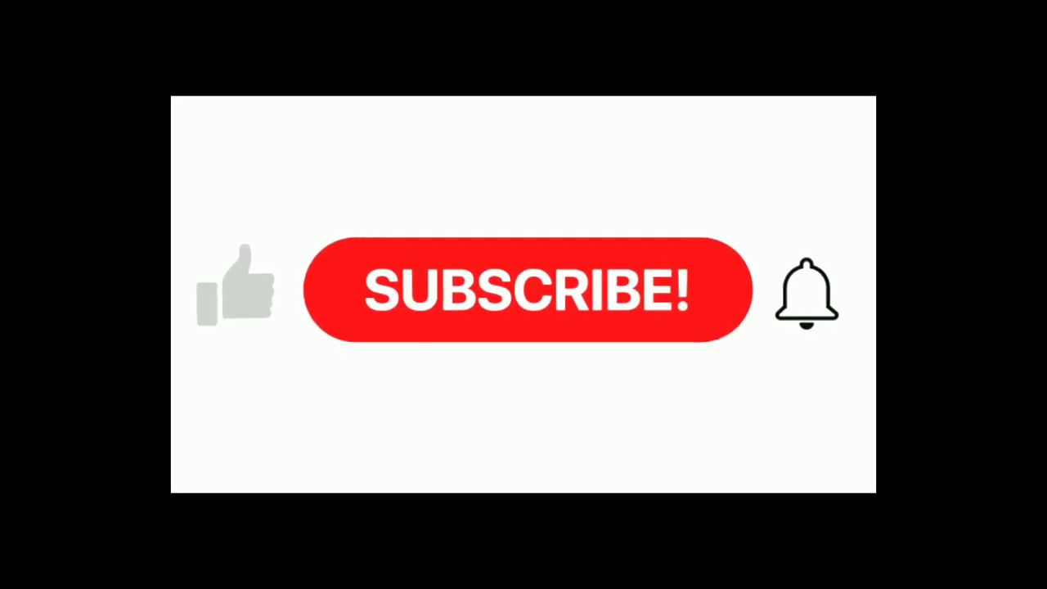